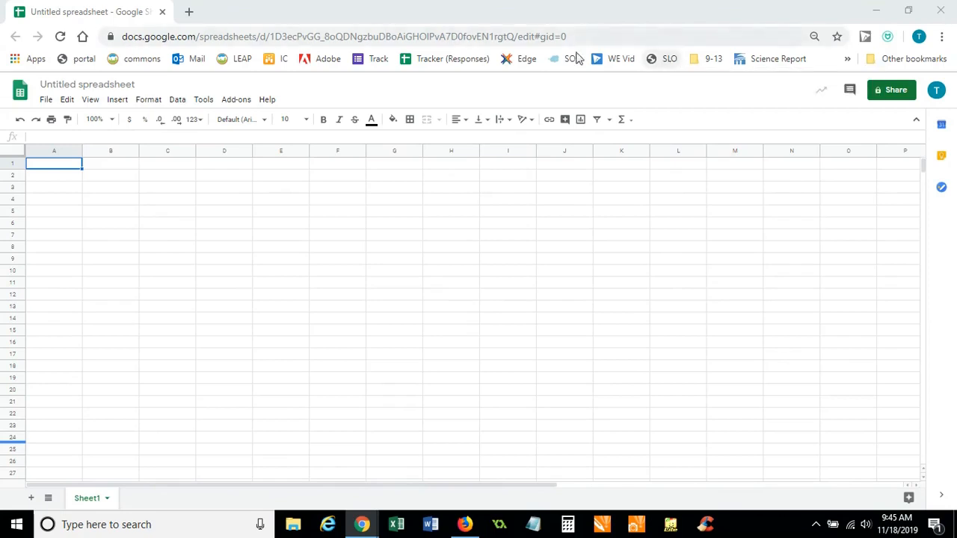
Step: Name the untitled spreadsheet "Home Budget"
{"action": "left_click", "coordinate": [141, 82]}
{"action": "type", "text": "Budget"}
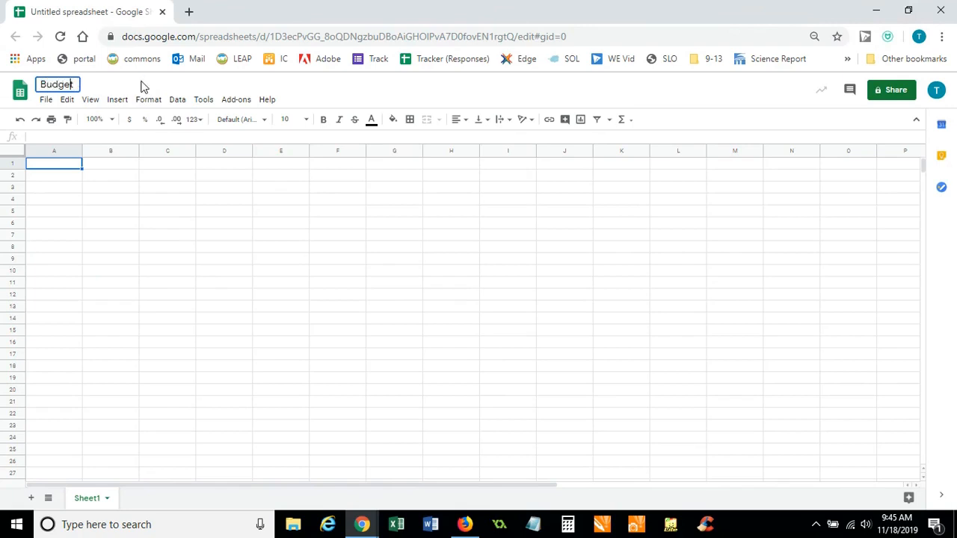
{"action": "type", "text": "Home"}
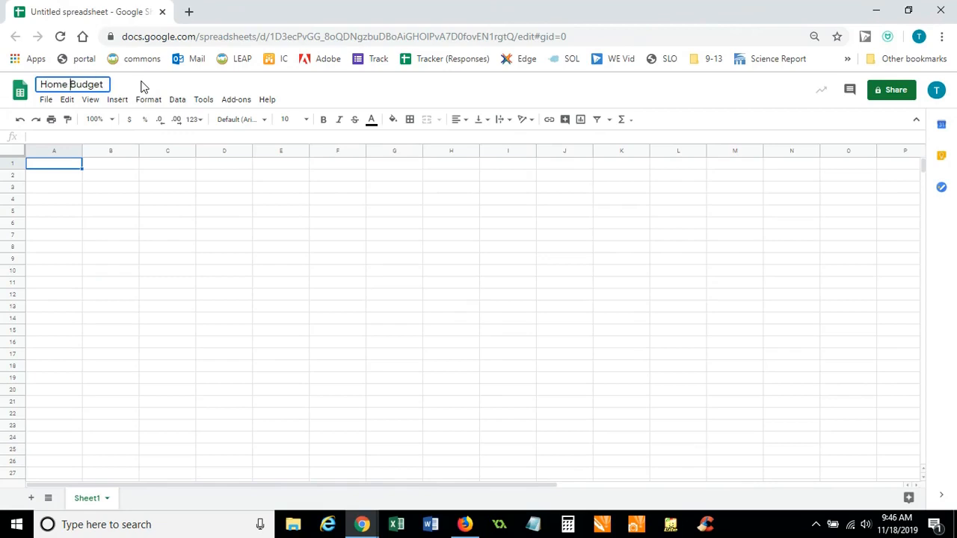
{"action": "left_click", "coordinate": [105, 177]}
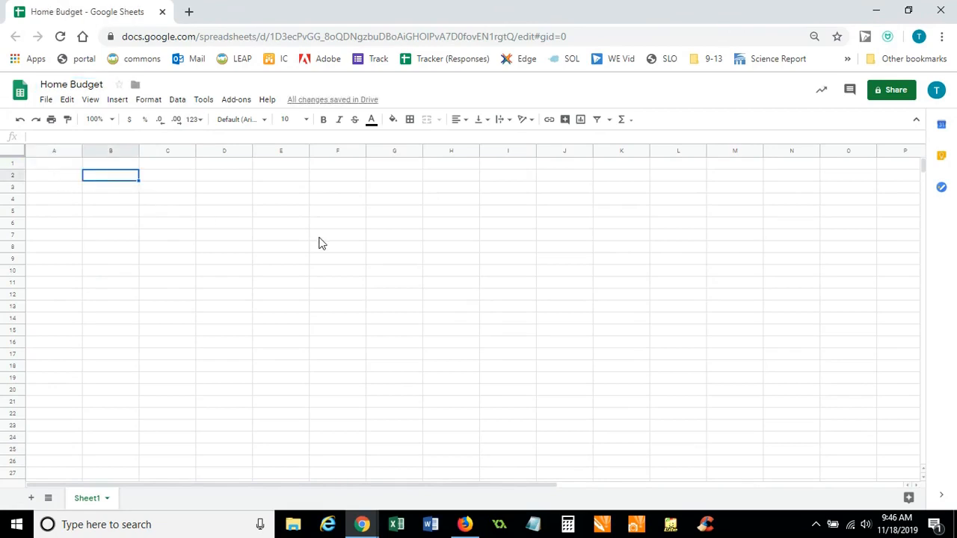
{"action": "type", "text": "Expenses"}
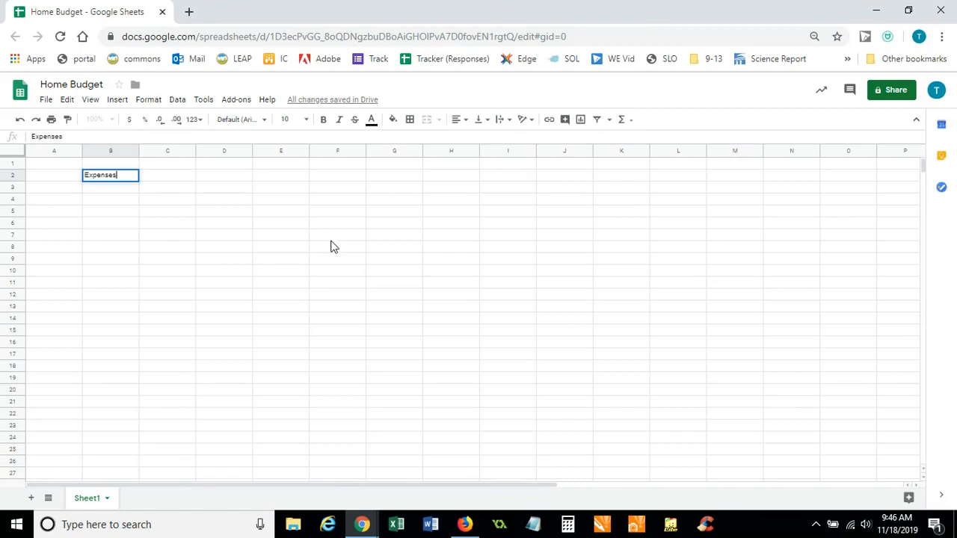
{"action": "left_click", "coordinate": [122, 199]}
Step: Replace the heading in cell B2 with "Income"
{"action": "left_click", "coordinate": [126, 179]}
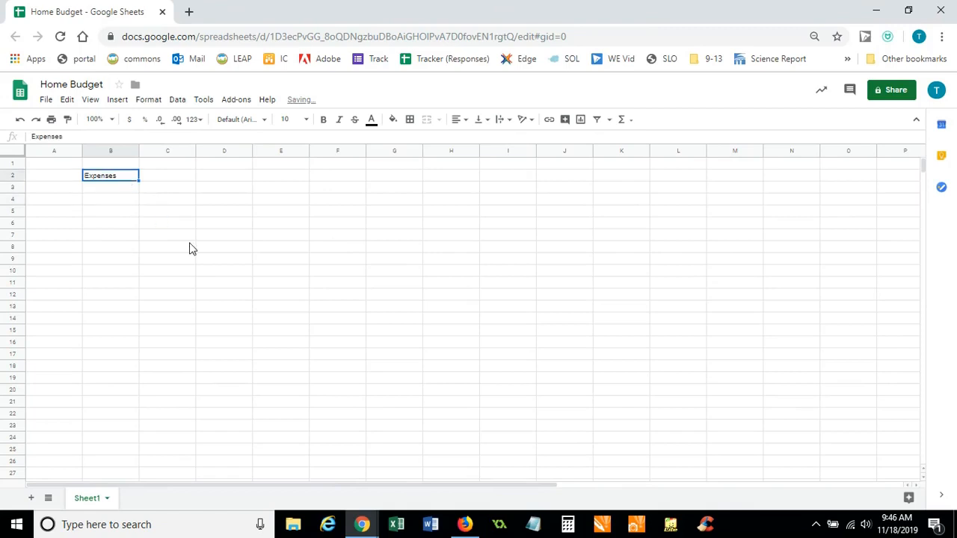
{"action": "type", "text": "Income"}
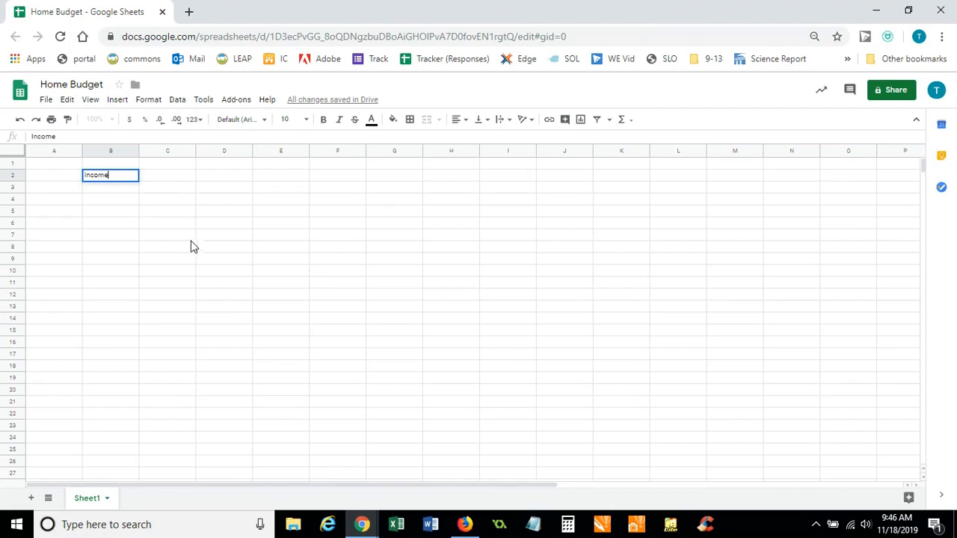
{"action": "left_click", "coordinate": [189, 238]}
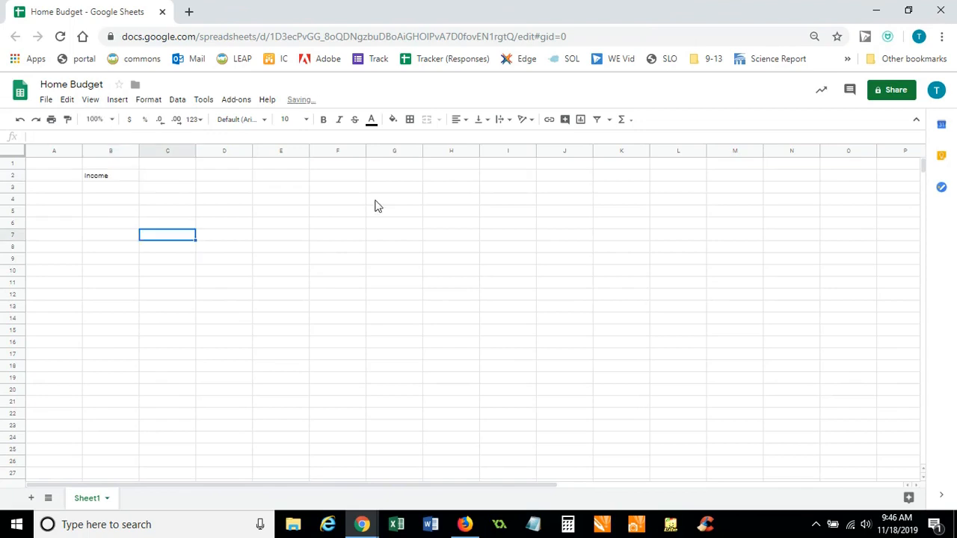
Step: Enter "My income" in cell B3 and "Spouse" in cell B4 as row labels under the Income heading
{"action": "left_click", "coordinate": [91, 191]}
{"action": "type", "text": "My income"}
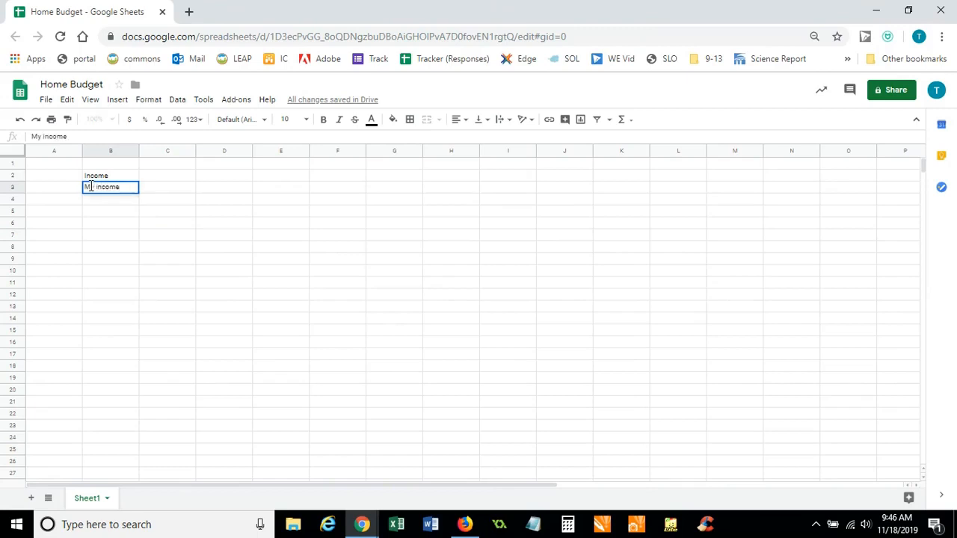
{"action": "key", "text": "Return"}
{"action": "type", "text": "So"}
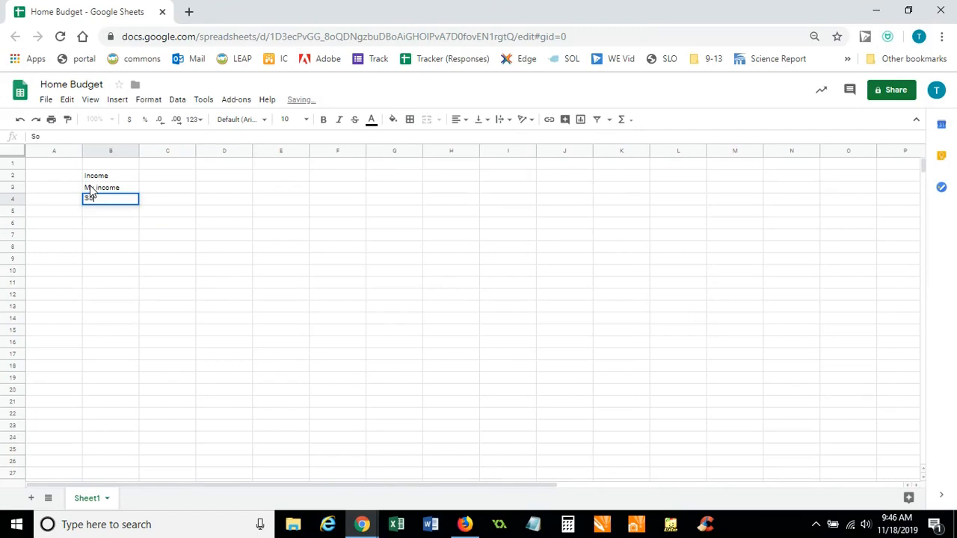
{"action": "key", "text": "BackSpace"}
{"action": "type", "text": "pou"}
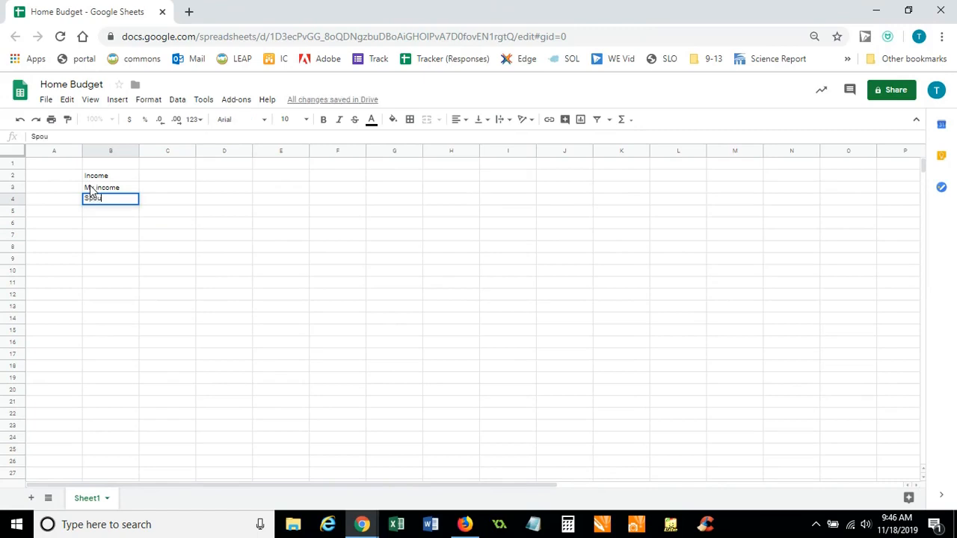
{"action": "type", "text": "se Income"}
{"action": "key", "text": "BackSpace"}
{"action": "key", "text": "BackSpace"}
{"action": "key", "text": "BackSpace"}
{"action": "key", "text": "BackSpace"}
{"action": "key", "text": "BackSpace"}
Step: Shorten the label in cell B3 to "Me"
{"action": "double_click", "coordinate": [131, 188]}
{"action": "key", "text": "BackSpace"}
{"action": "key", "text": "BackSpace"}
{"action": "key", "text": "BackSpace"}
{"action": "key", "text": "BackSpace"}
{"action": "key", "text": "BackSpace"}
{"action": "key", "text": "BackSpace"}
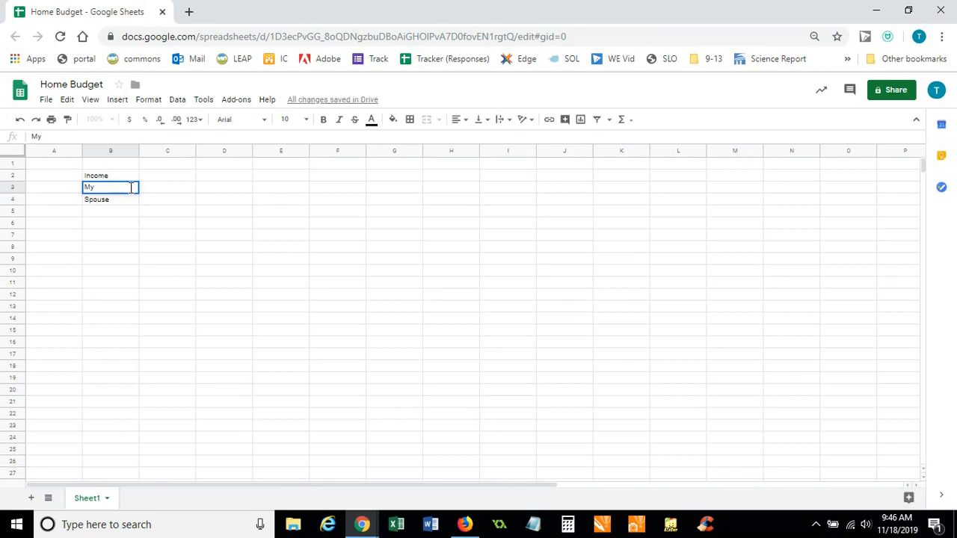
{"action": "key", "text": "BackSpace"}
{"action": "type", "text": "e"}
{"action": "left_click", "coordinate": [190, 212]}
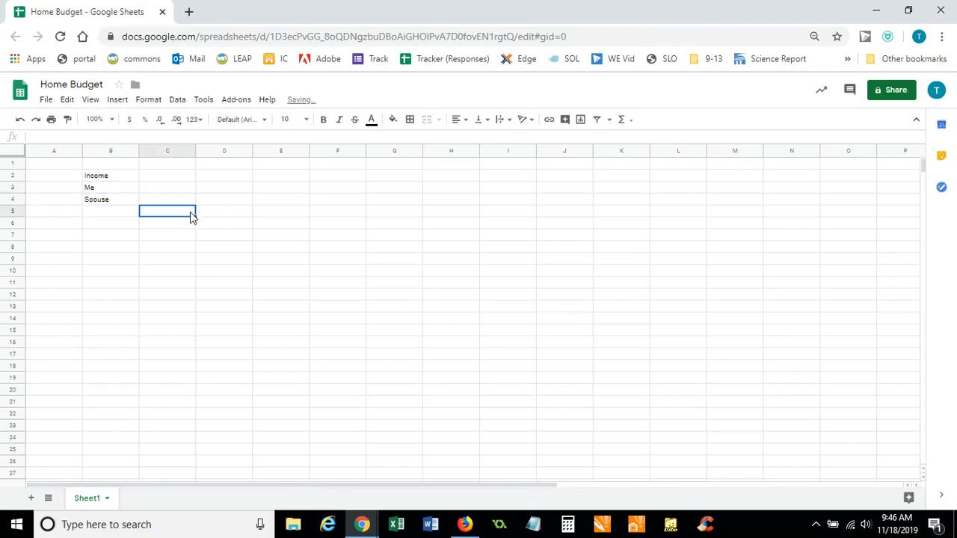
Step: Right-align the Me and Spouse labels in B3:B4
{"action": "left_click_drag", "start_coordinate": [116, 188], "coordinate": [119, 202]}
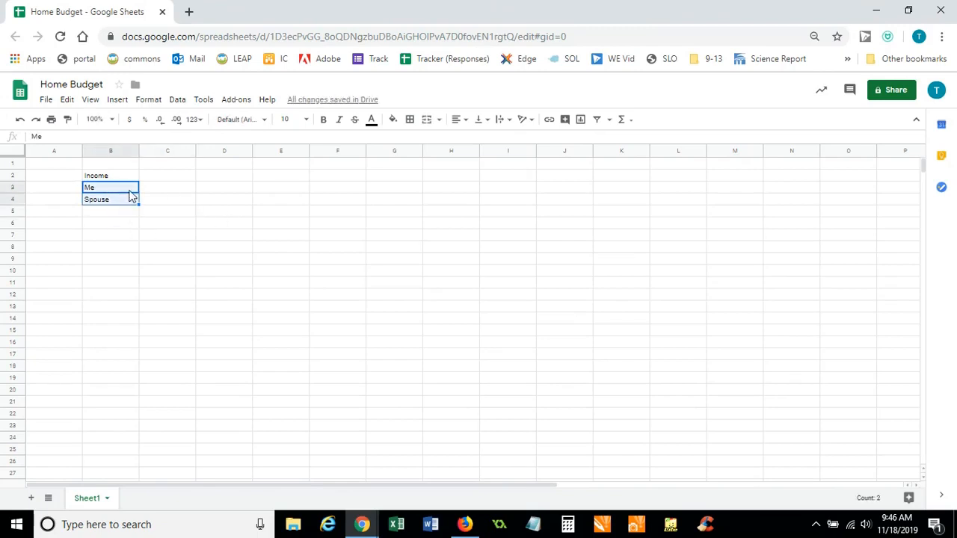
{"action": "left_click", "coordinate": [459, 121]}
{"action": "left_click", "coordinate": [483, 139]}
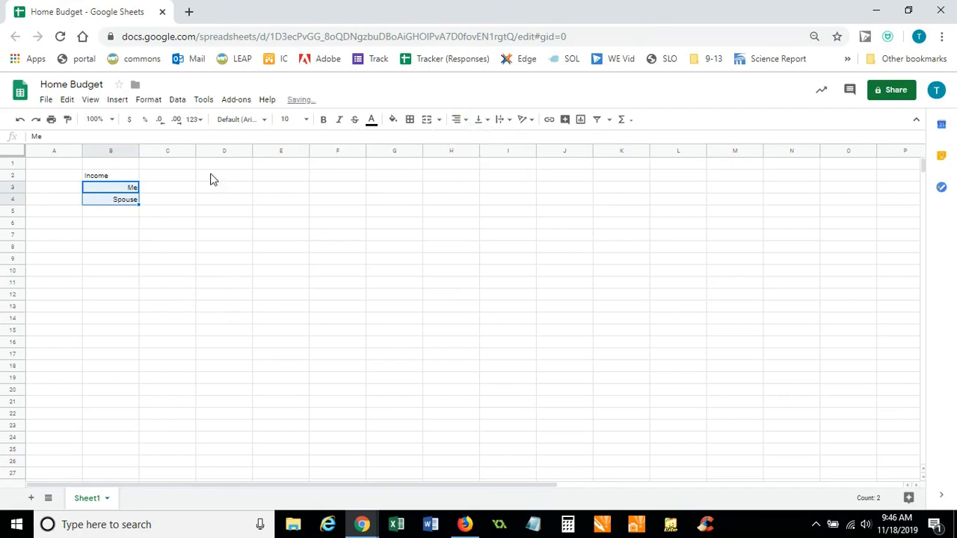
Step: Enter the income amounts 45000 for Me in C3 and 40000 for Spouse in C4
{"action": "left_click", "coordinate": [177, 193]}
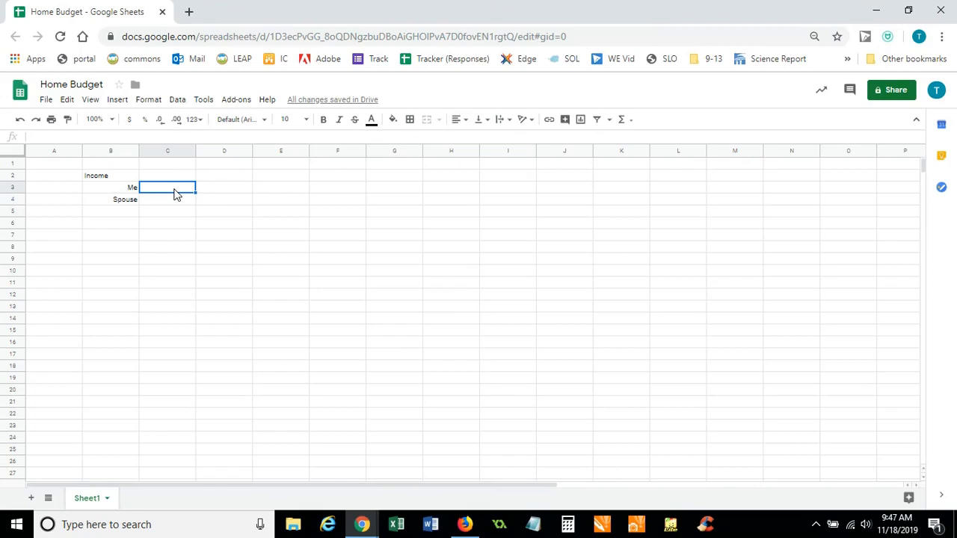
{"action": "type", "text": "45000"}
{"action": "left_click", "coordinate": [169, 202]}
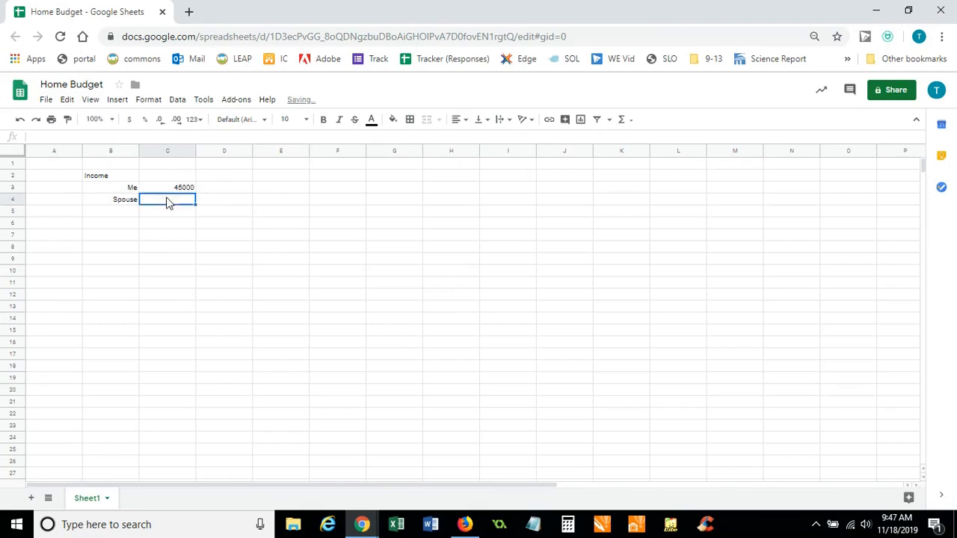
{"action": "type", "text": "40000"}
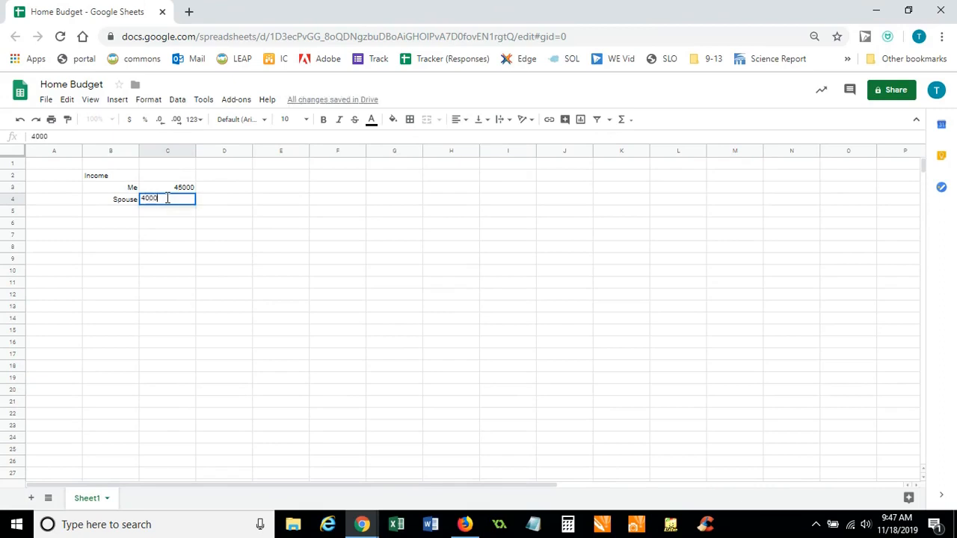
{"action": "left_click", "coordinate": [184, 213]}
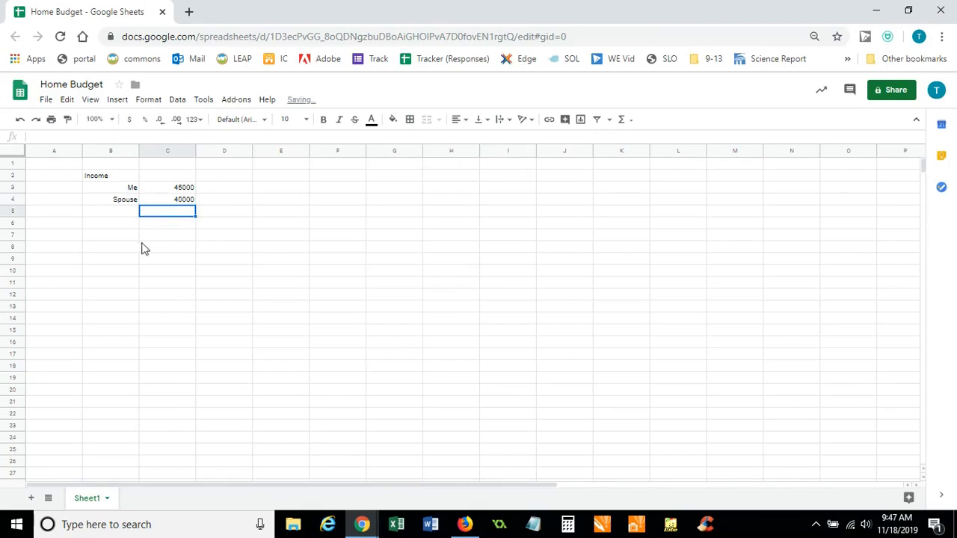
Step: Add the label "Rental" in cell B6 and right-align it
{"action": "left_click", "coordinate": [104, 215]}
{"action": "left_click", "coordinate": [106, 228]}
{"action": "type", "text": "Ren"}
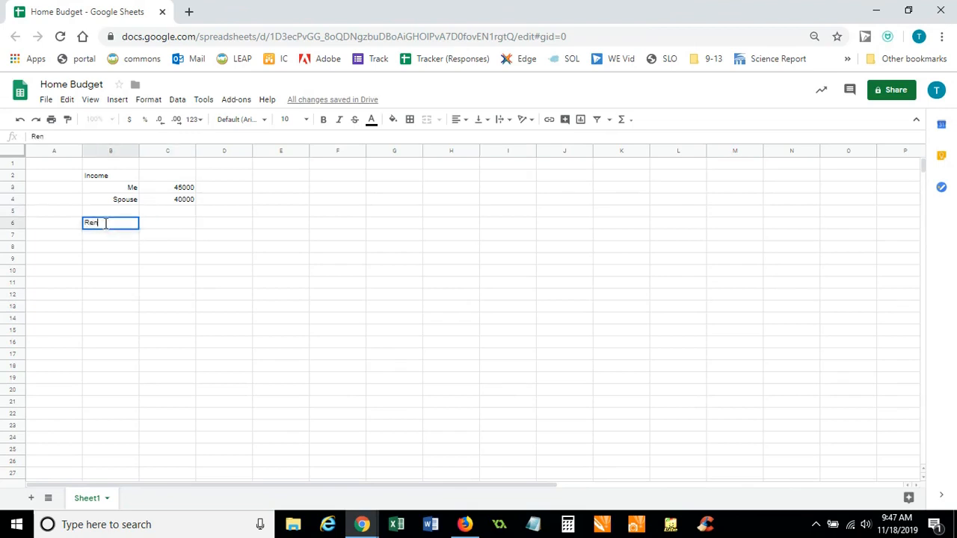
{"action": "type", "text": "tal"}
{"action": "key", "text": "Return"}
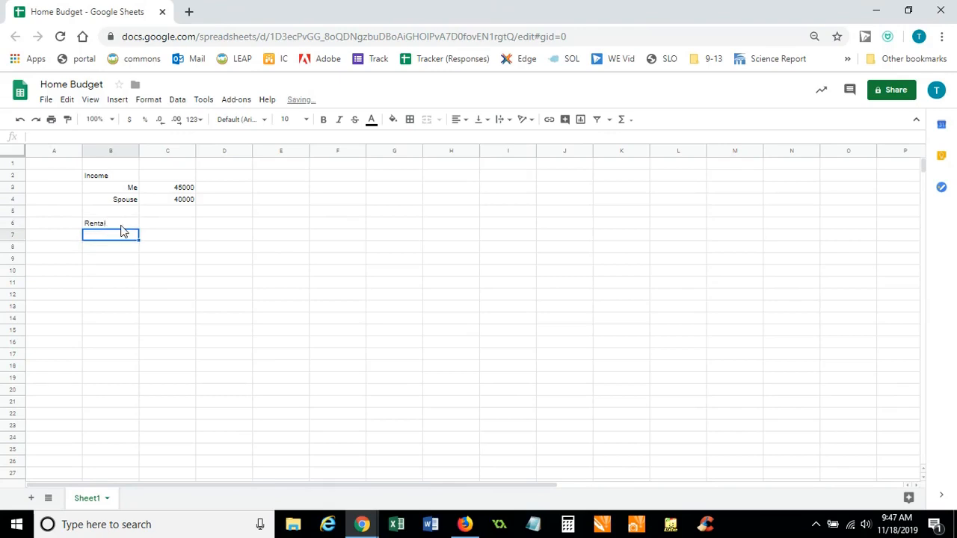
{"action": "left_click", "coordinate": [125, 224]}
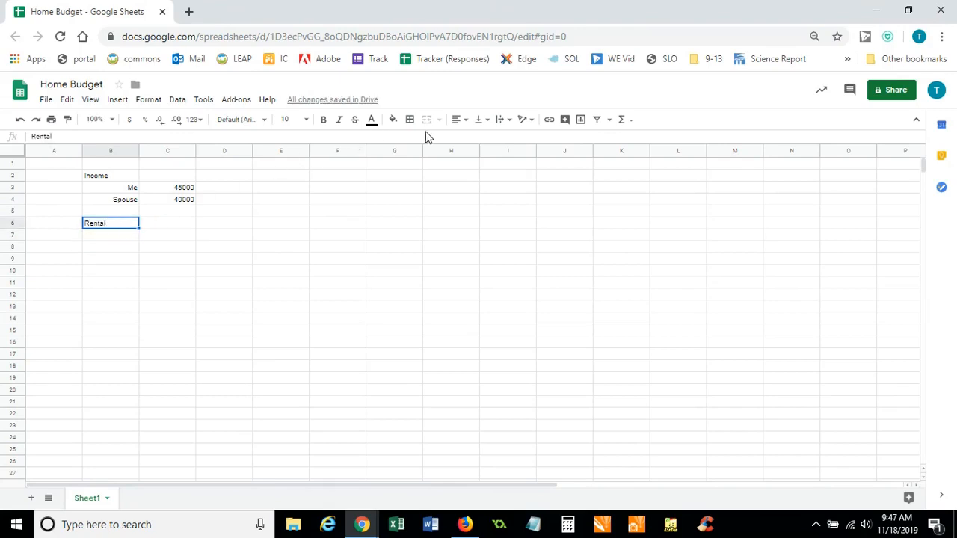
{"action": "left_click", "coordinate": [463, 125]}
{"action": "left_click", "coordinate": [488, 136]}
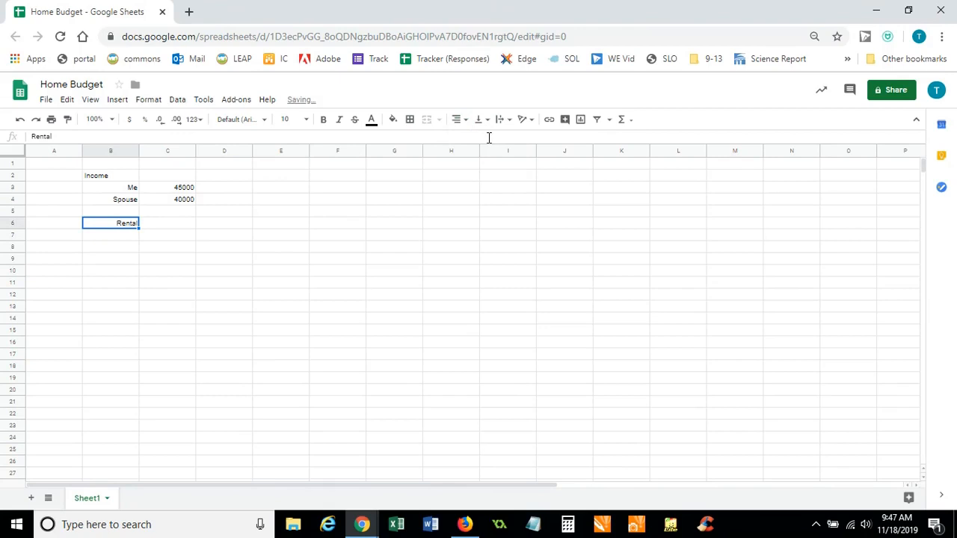
Step: Enter 1500 as the Rental income amount in cell C6
{"action": "left_click", "coordinate": [172, 224]}
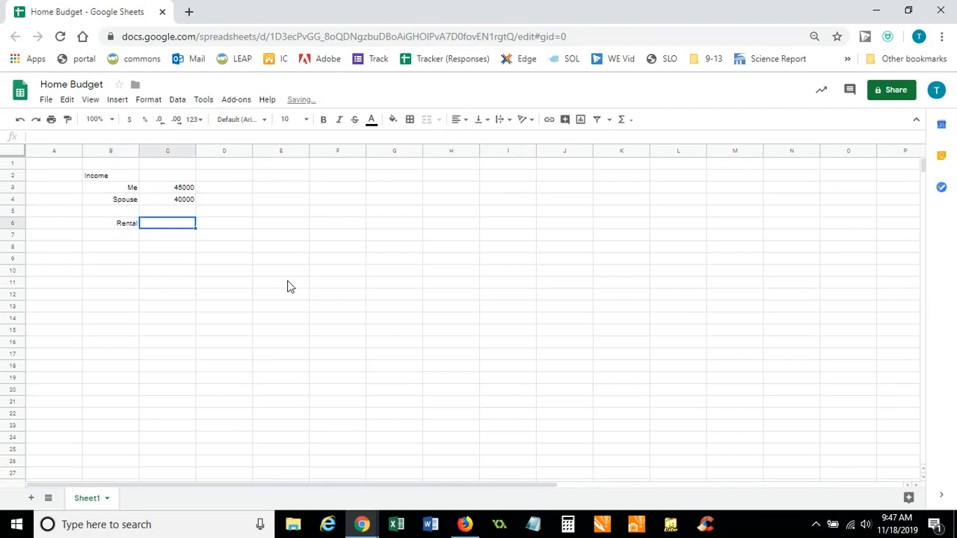
{"action": "type", "text": "1"}
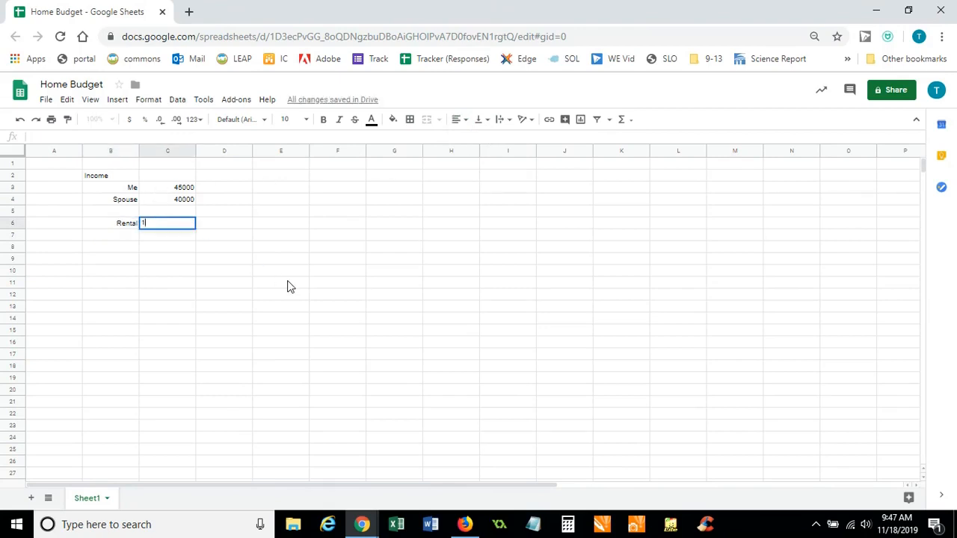
{"action": "type", "text": "500"}
{"action": "key", "text": "Return"}
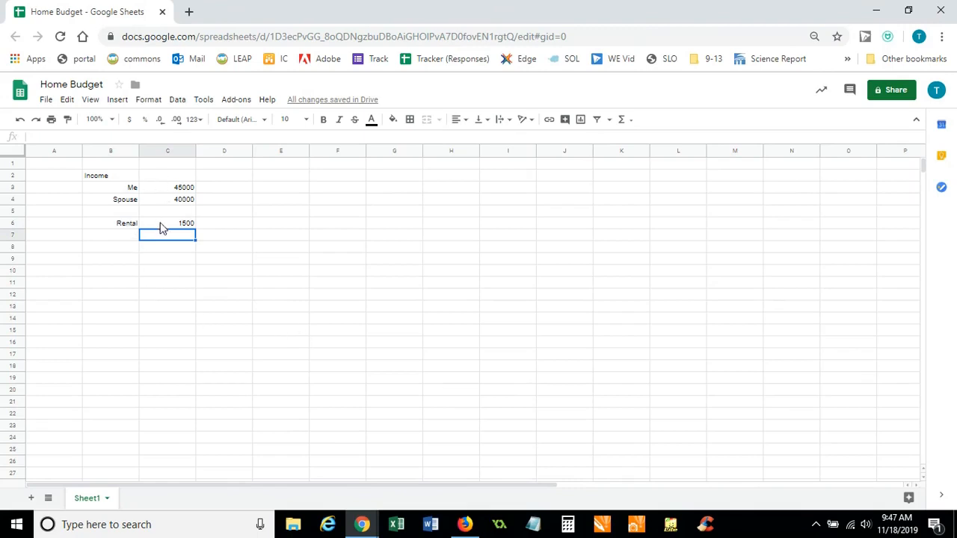
Step: Label cell B7 "Total" and add up the three income amounts in C7 with the formula =C3+C4+C6
{"action": "left_click", "coordinate": [124, 238]}
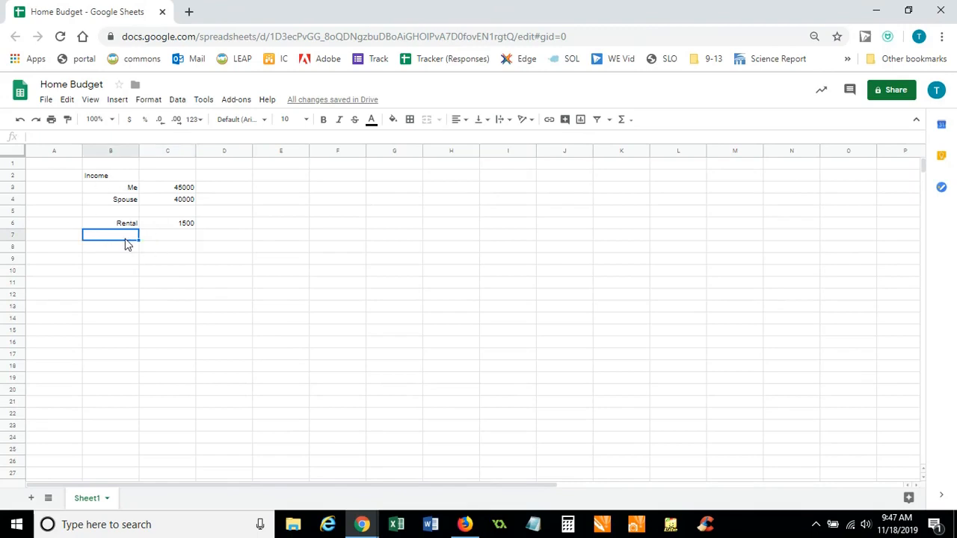
{"action": "type", "text": "Total"}
{"action": "left_click", "coordinate": [185, 241]}
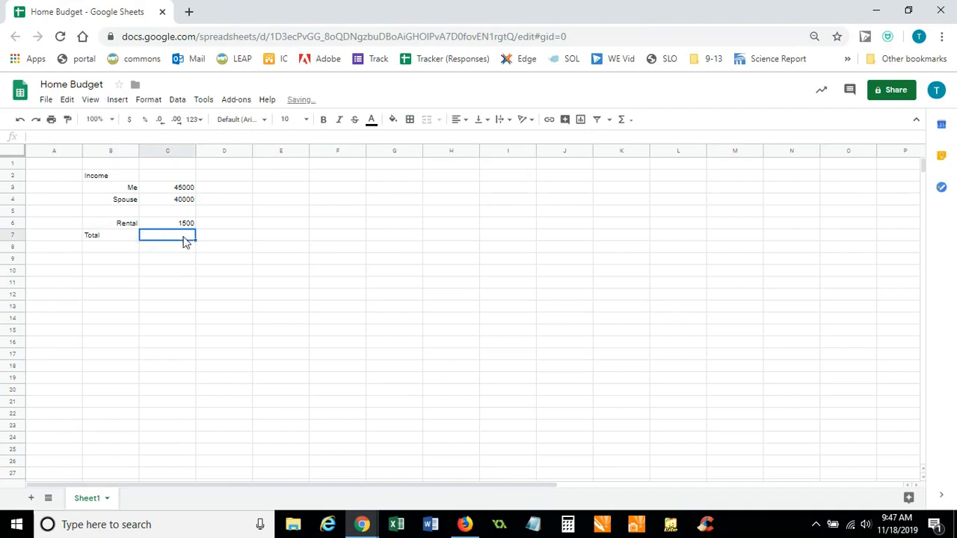
{"action": "type", "text": "="}
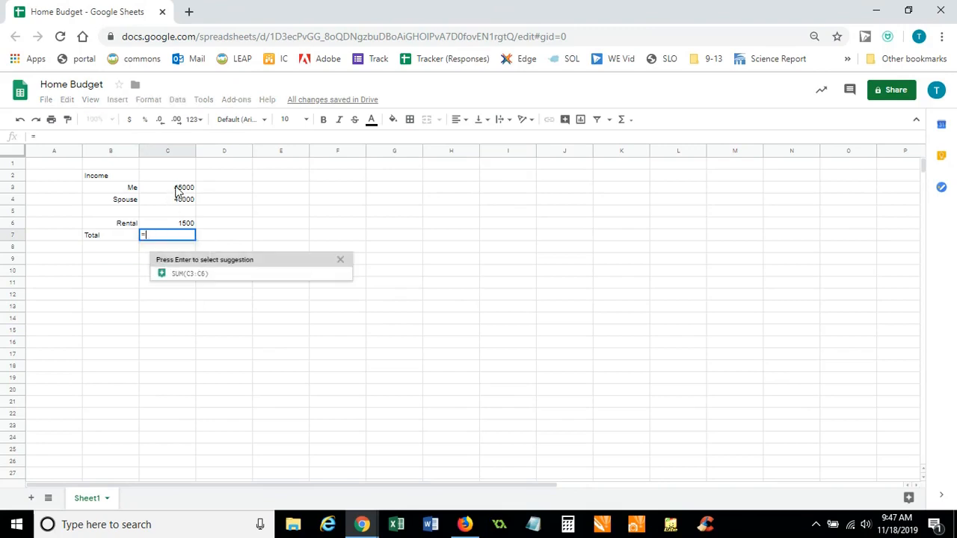
{"action": "left_click", "coordinate": [178, 191]}
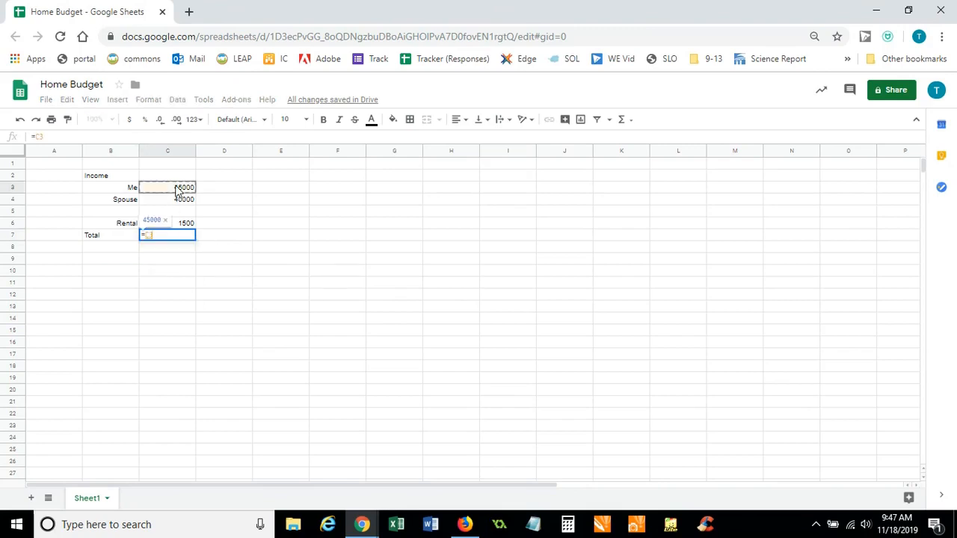
{"action": "type", "text": "+"}
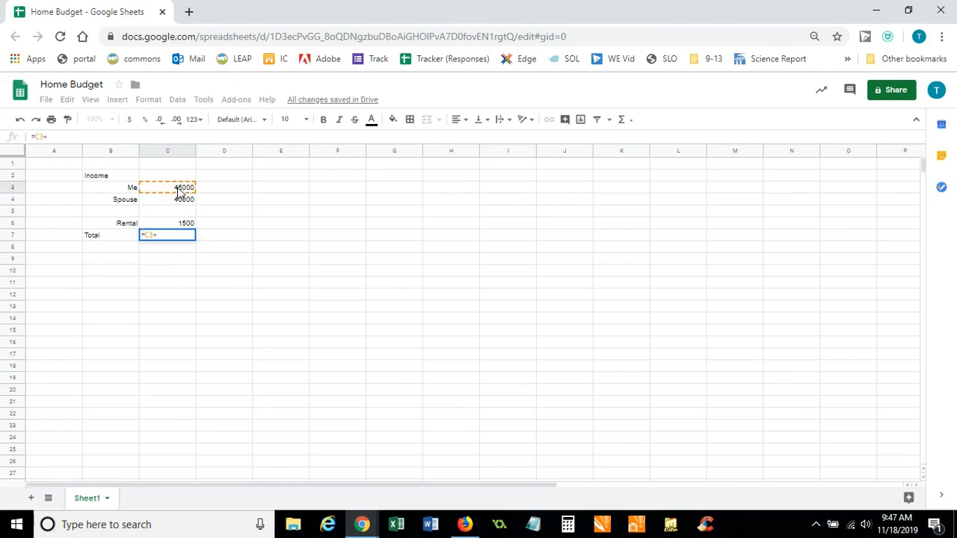
{"action": "left_click", "coordinate": [185, 200]}
{"action": "type", "text": "+"}
{"action": "left_click", "coordinate": [187, 223]}
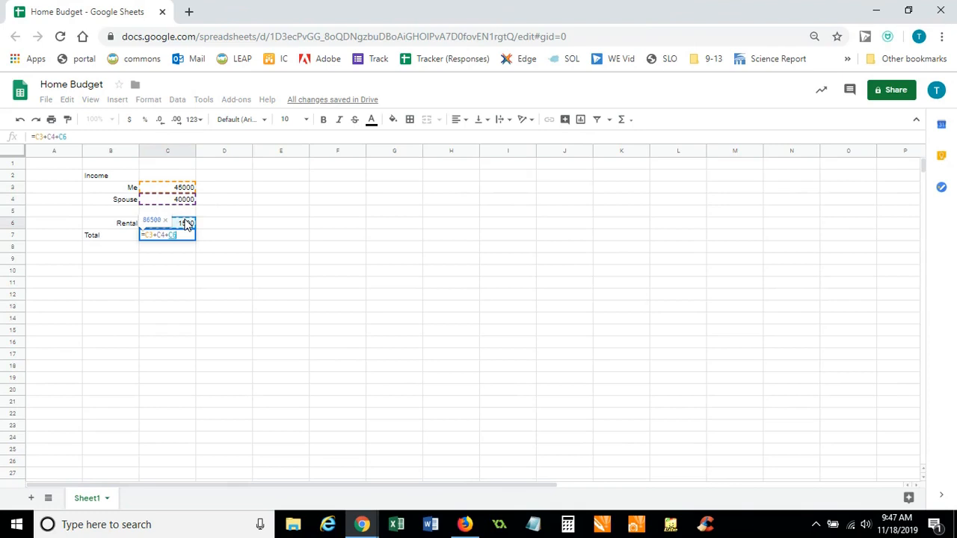
{"action": "key", "text": "Return"}
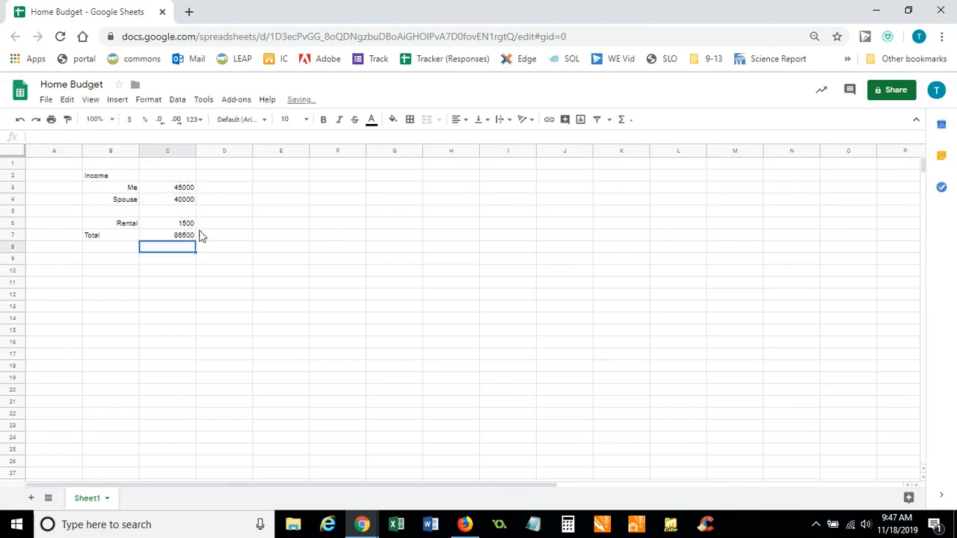
Step: Right-align the Total label in cell B7
{"action": "left_click", "coordinate": [111, 237]}
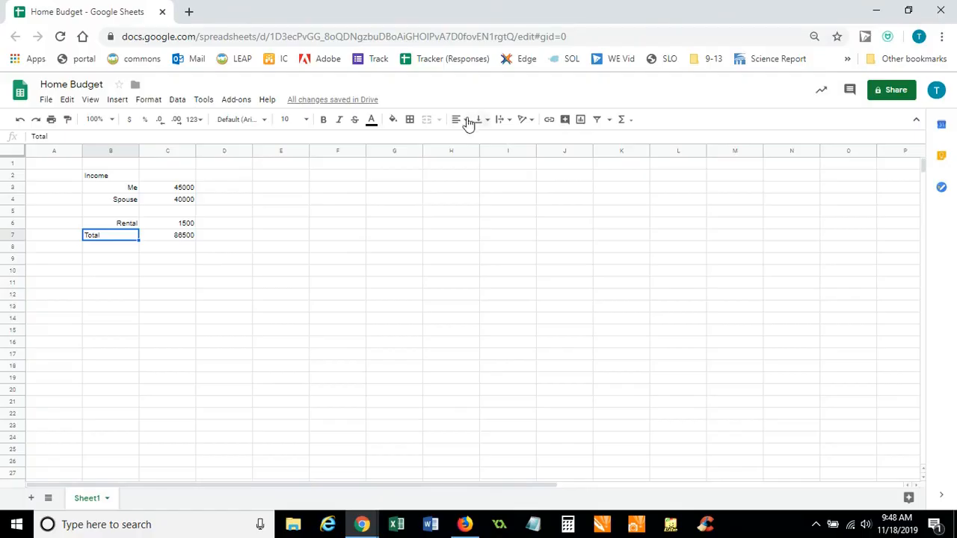
{"action": "left_click", "coordinate": [462, 121]}
{"action": "left_click", "coordinate": [483, 139]}
Step: Enter the section heading "Expenses" in cell B9, below the income total
{"action": "left_click", "coordinate": [147, 253]}
{"action": "left_click", "coordinate": [122, 263]}
{"action": "type", "text": "Expenses"}
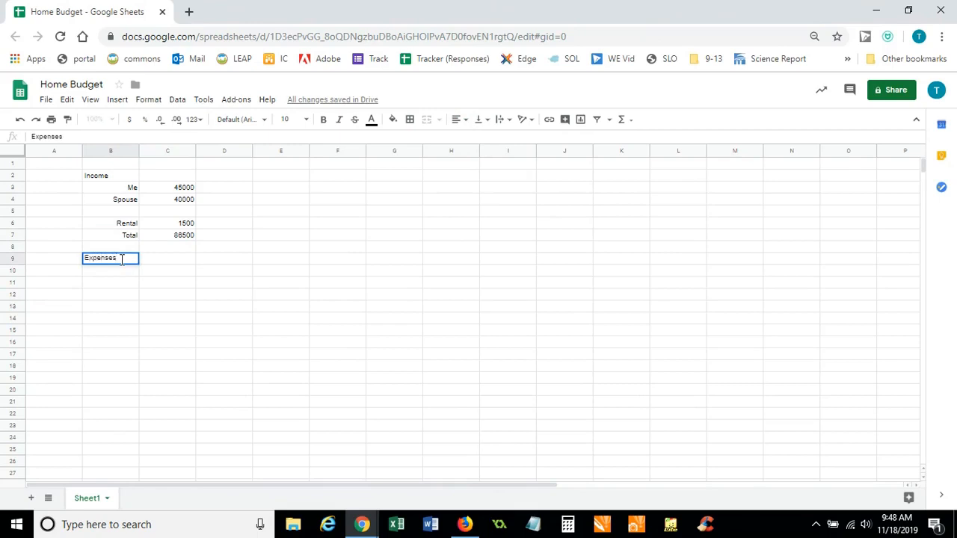
{"action": "key", "text": "Return"}
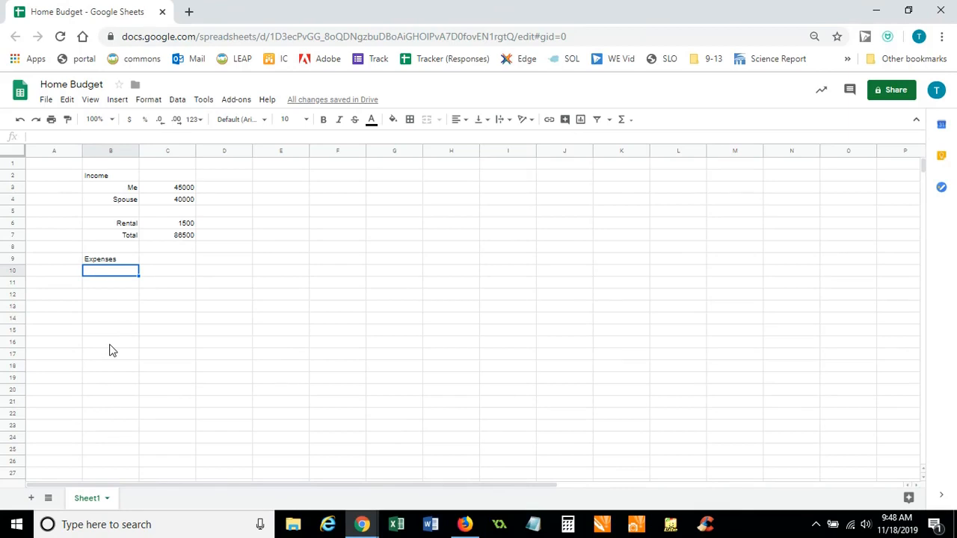
Step: Enter the expense labels "Mortgage Hs" in cell B10 and "Mortgage Rent" in cell B11
{"action": "type", "text": "Mortgages"}
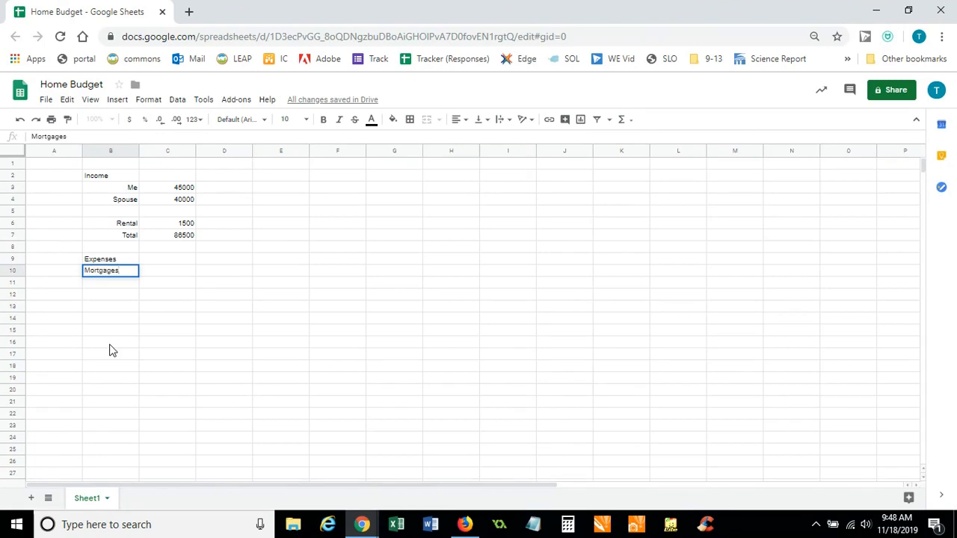
{"action": "key", "text": "Return"}
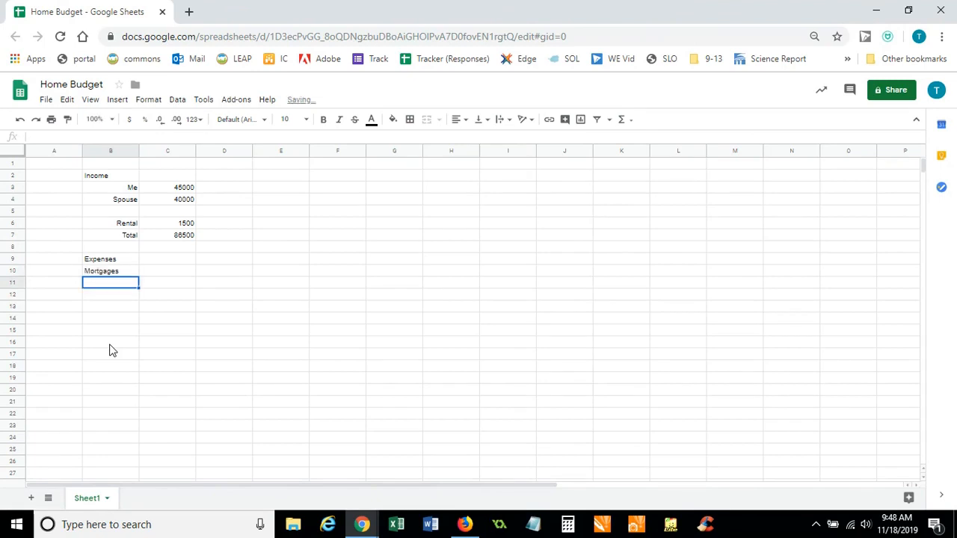
{"action": "double_click", "coordinate": [124, 270]}
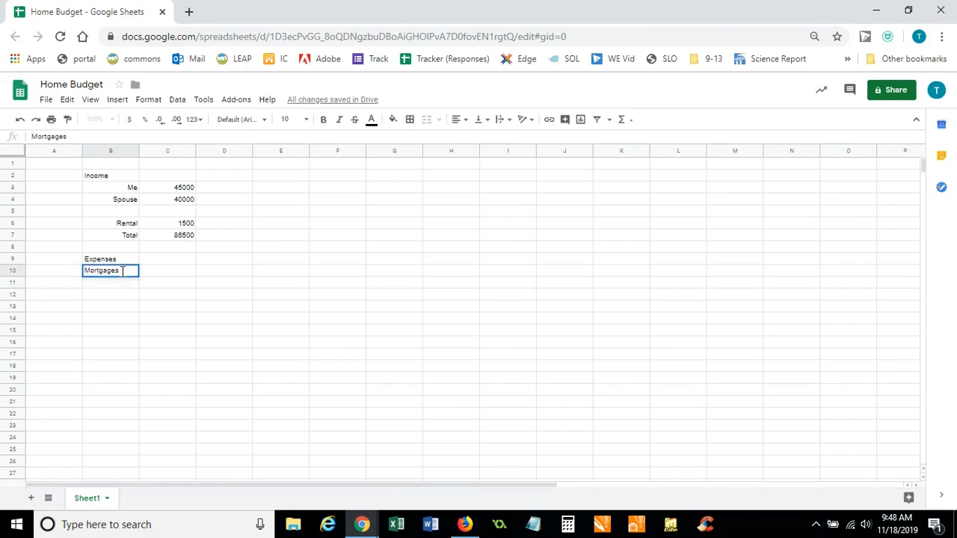
{"action": "key", "text": "BackSpace"}
{"action": "type", "text": "Hs"}
{"action": "left_click", "coordinate": [112, 286]}
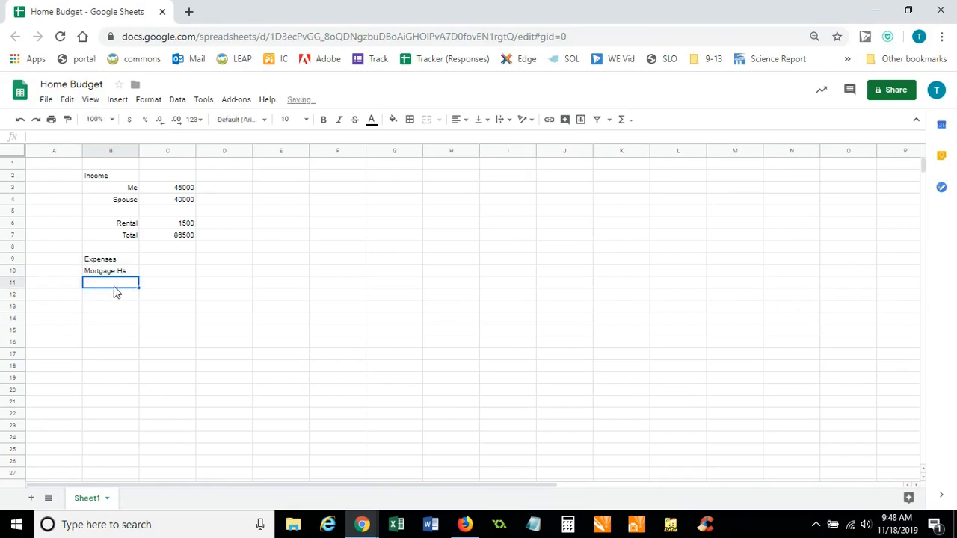
{"action": "type", "text": "Mortgage Rent"}
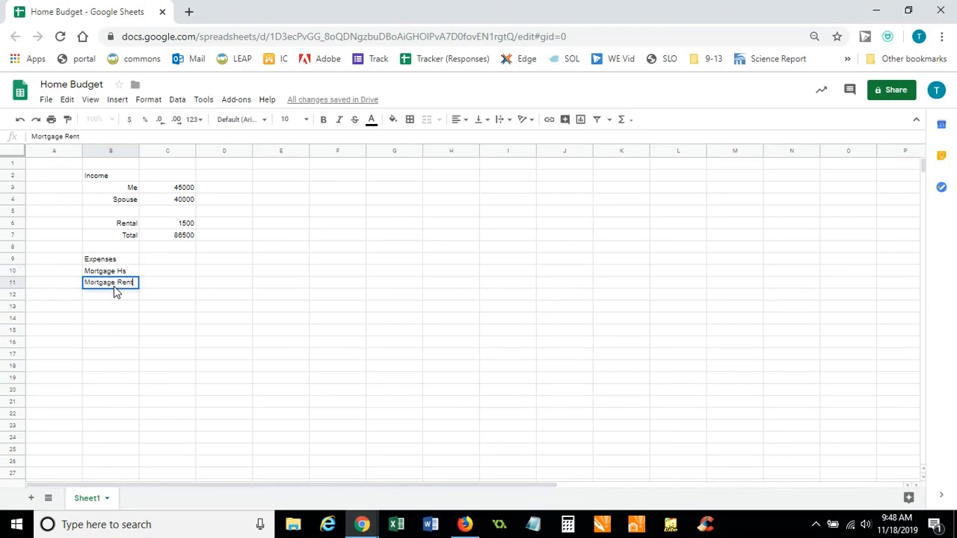
{"action": "key", "text": "Return"}
Step: Right-align the expense label cells B10 through B24
{"action": "left_click_drag", "start_coordinate": [113, 272], "coordinate": [110, 440]}
{"action": "left_click", "coordinate": [114, 284]}
{"action": "left_click", "coordinate": [465, 122]}
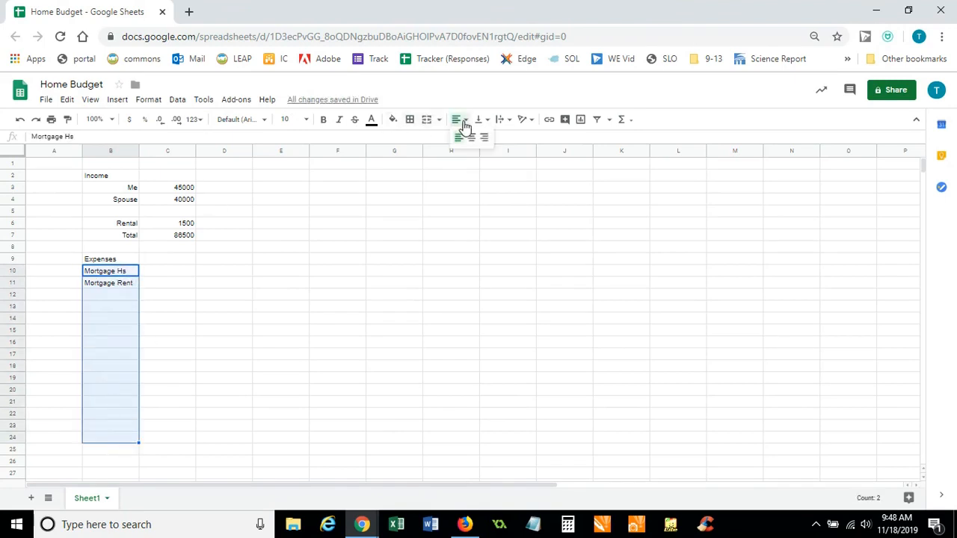
{"action": "left_click", "coordinate": [485, 138]}
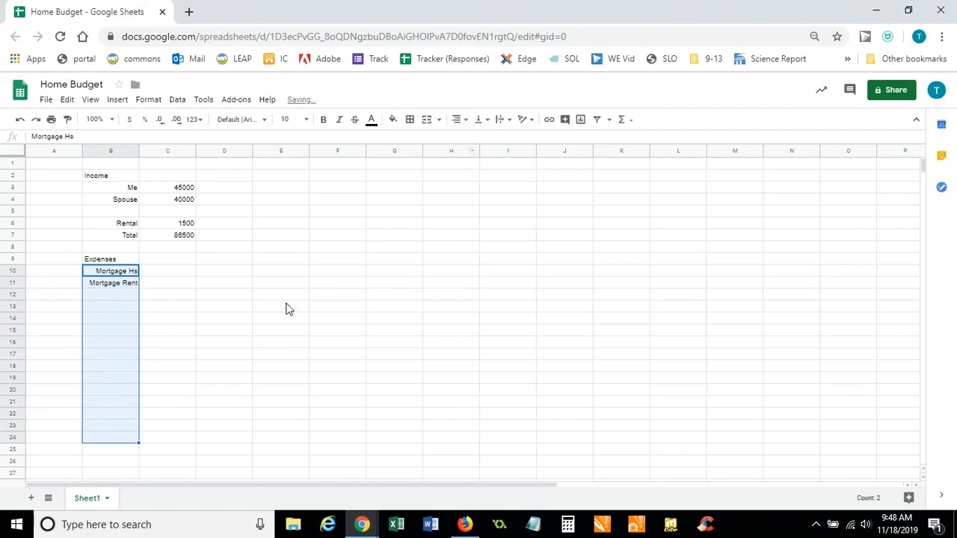
Step: Enter the mortgage amounts: 1600 for Mortgage Hs in C10 and 1100 for Mortgage Rent in C11
{"action": "left_click", "coordinate": [171, 273]}
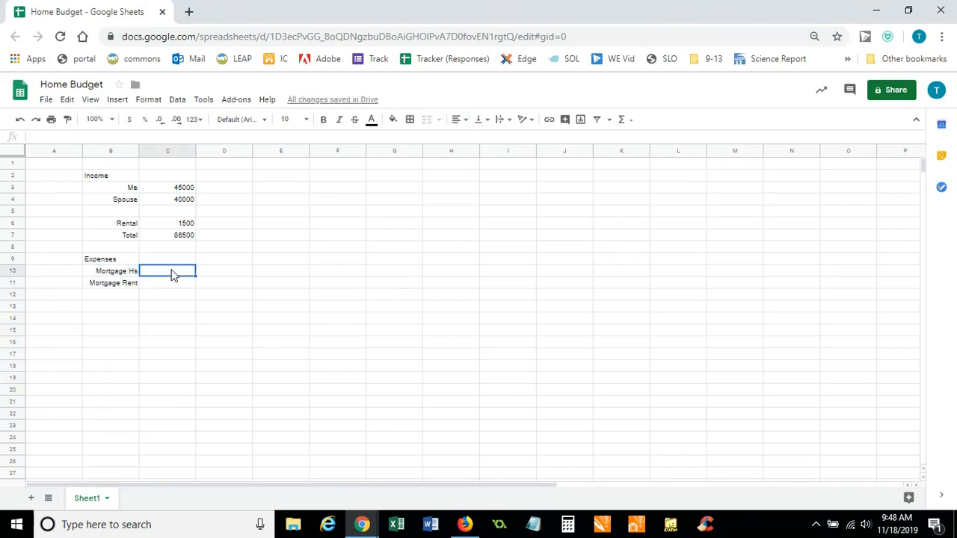
{"action": "type", "text": "1600"}
{"action": "key", "text": "Return"}
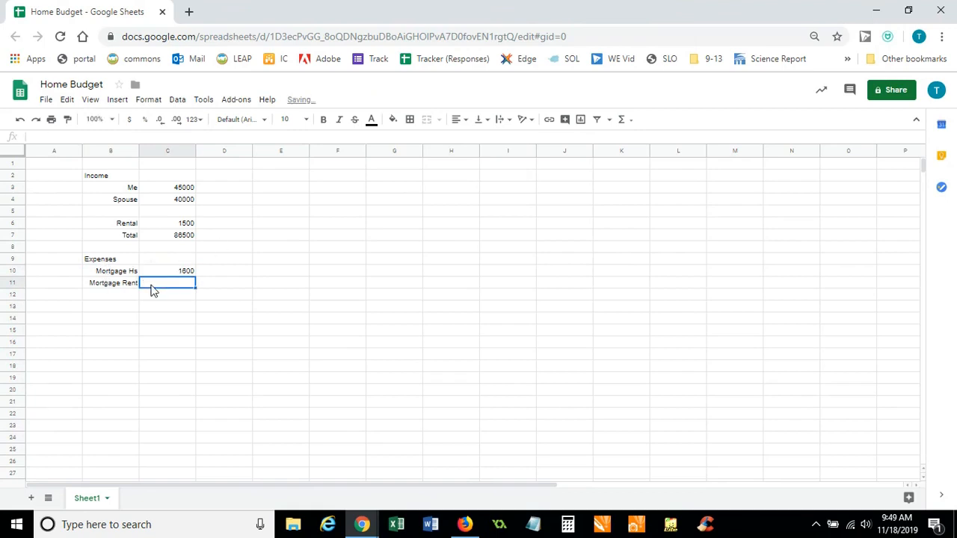
{"action": "type", "text": "11"}
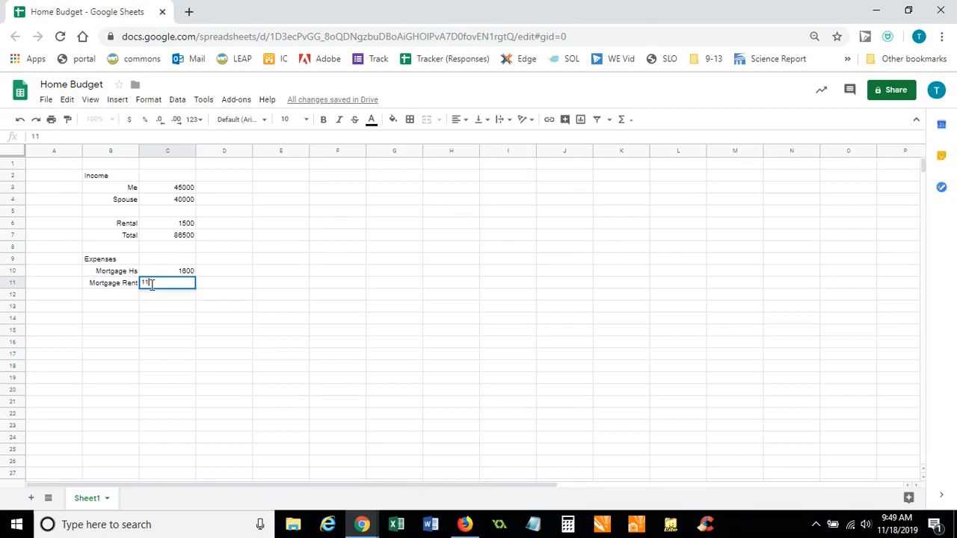
{"action": "type", "text": "00"}
{"action": "key", "text": "Return"}
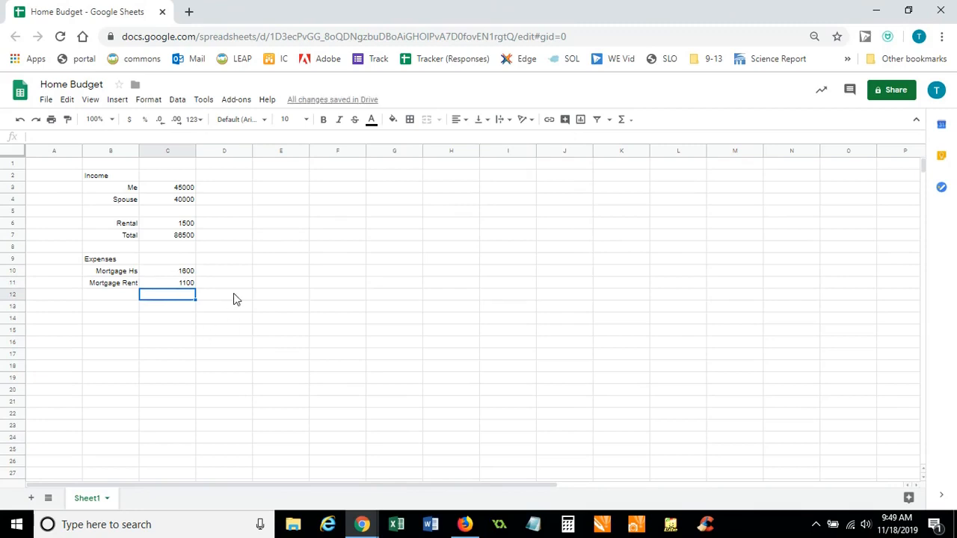
Step: Add the expense labels "Utility", "Water" and "Waste" in cells B12 to B14
{"action": "left_click", "coordinate": [114, 295]}
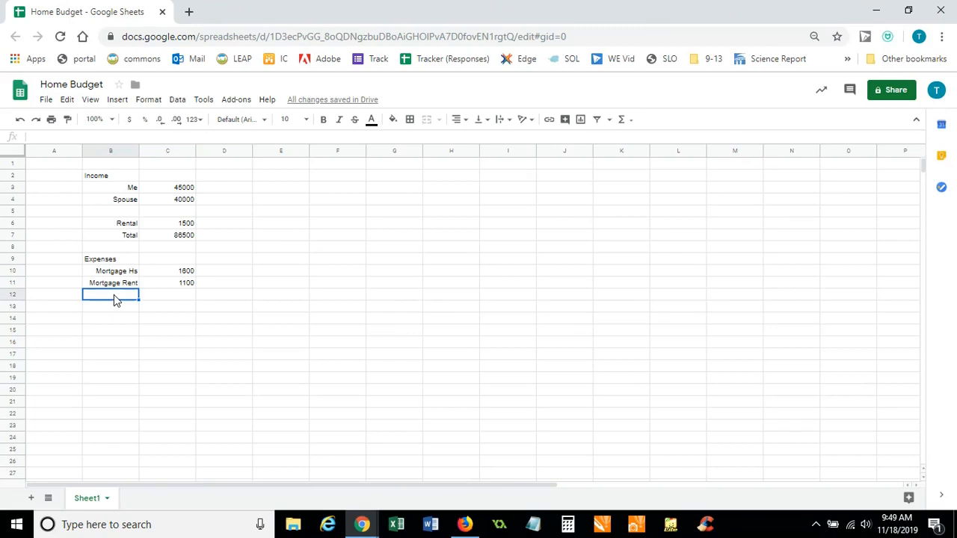
{"action": "type", "text": "Utility"}
{"action": "key", "text": "Return"}
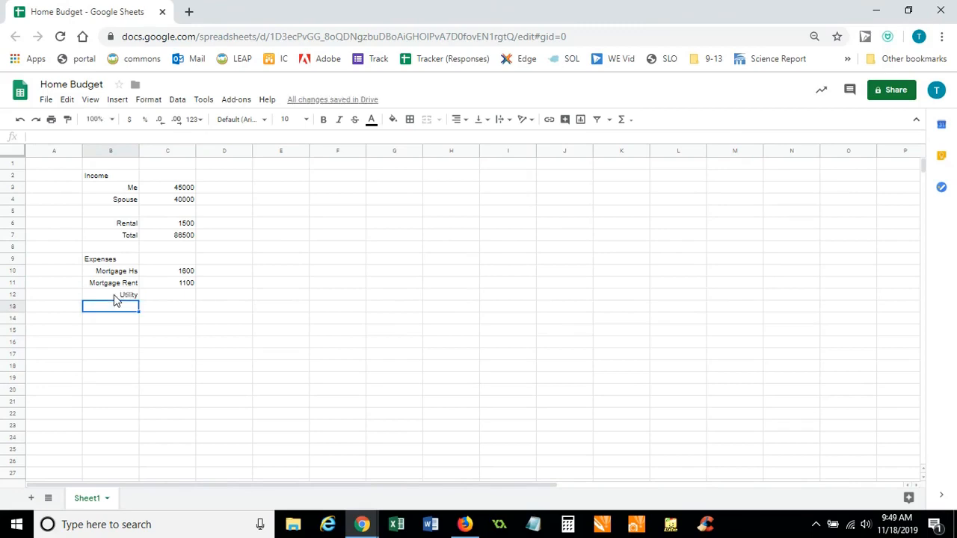
{"action": "type", "text": "Water"}
{"action": "key", "text": "Return"}
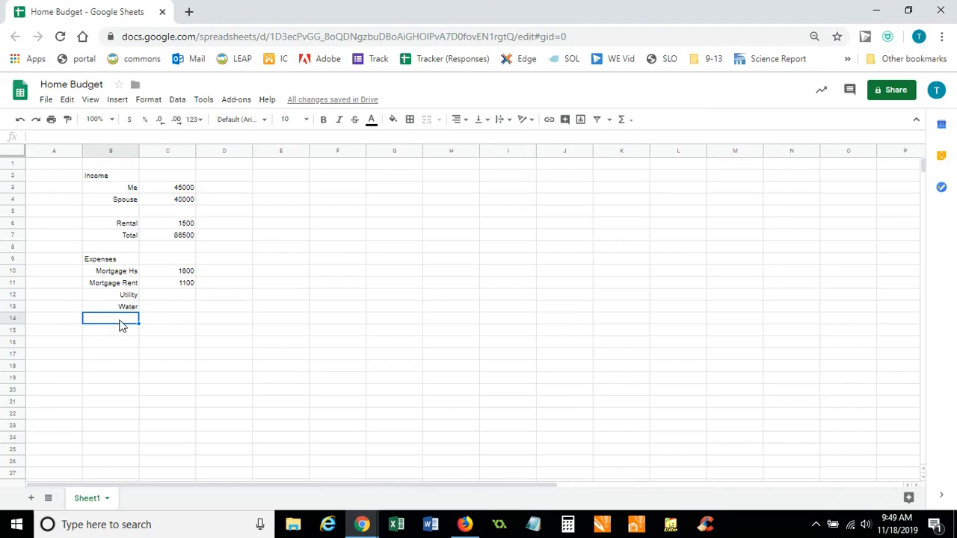
{"action": "type", "text": "Waste"}
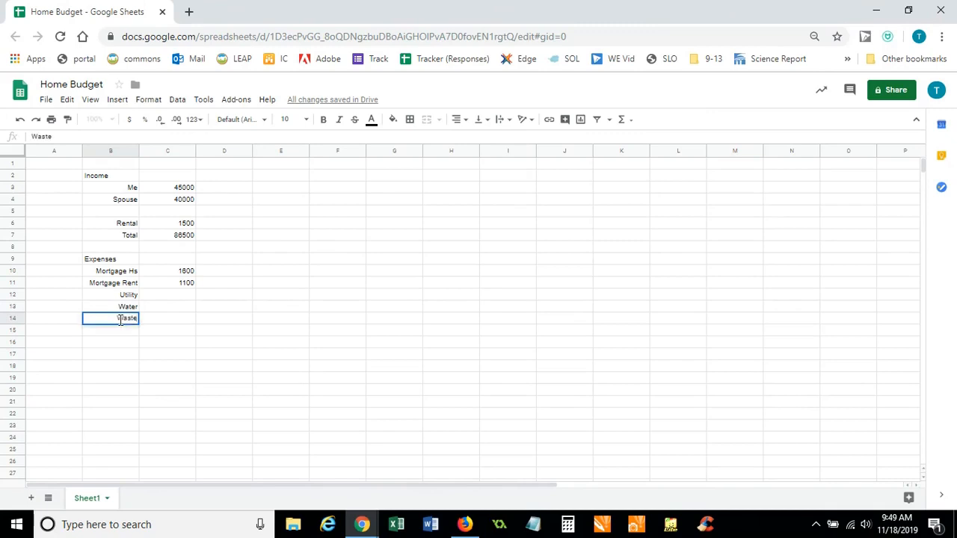
{"action": "key", "text": "Return"}
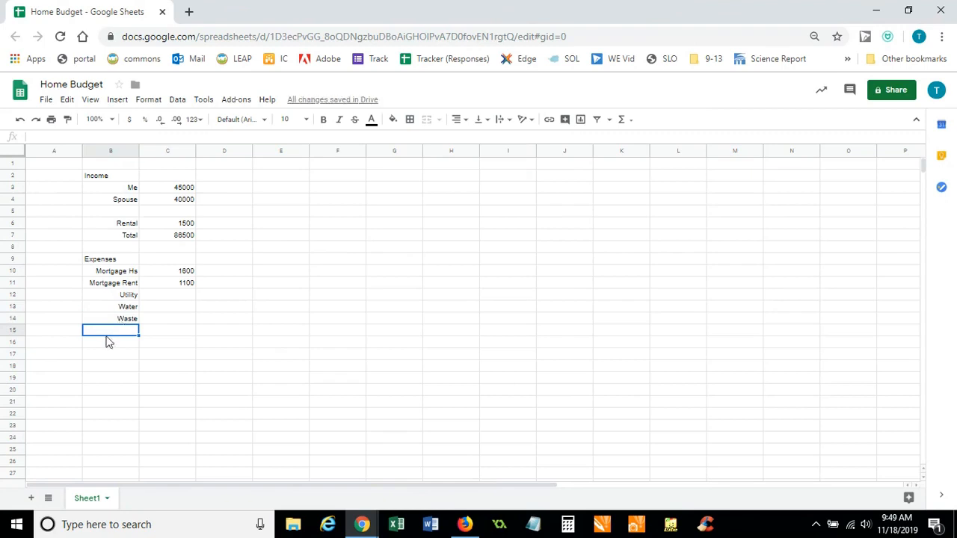
Step: Enter 90 for Utility, 35 for Water and 40 for Waste in cells C12 to C14
{"action": "left_click", "coordinate": [180, 297]}
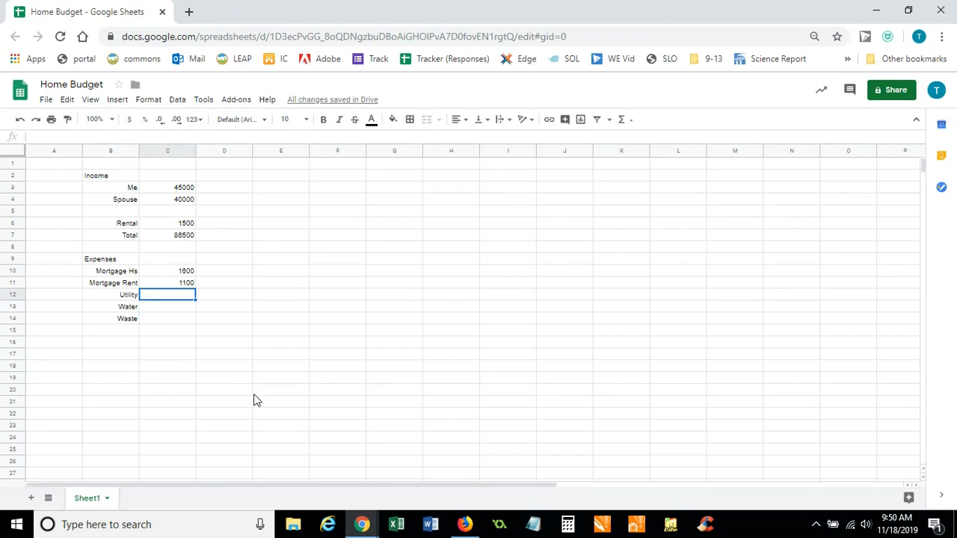
{"action": "left_click", "coordinate": [210, 313]}
{"action": "left_click", "coordinate": [190, 298]}
{"action": "type", "text": "90"}
{"action": "left_click", "coordinate": [213, 309]}
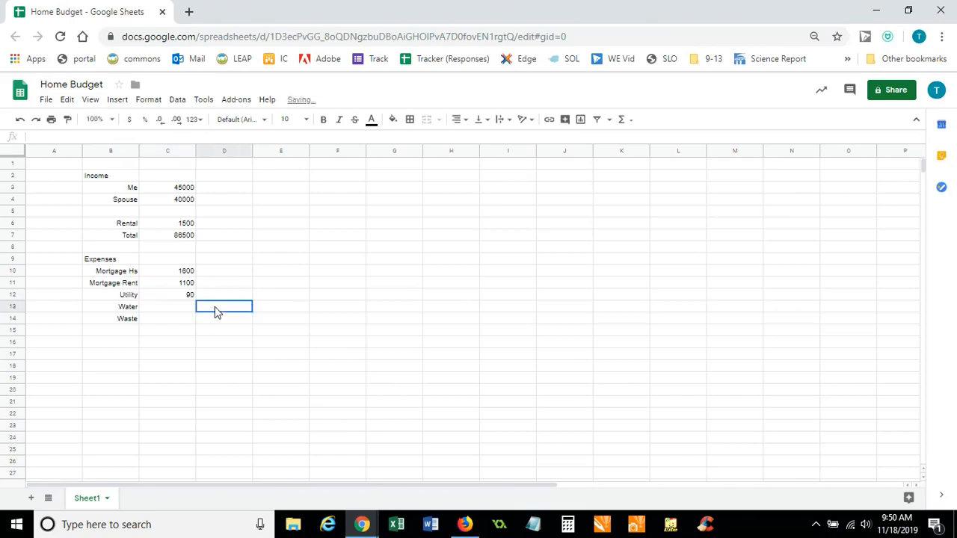
{"action": "left_click", "coordinate": [169, 296]}
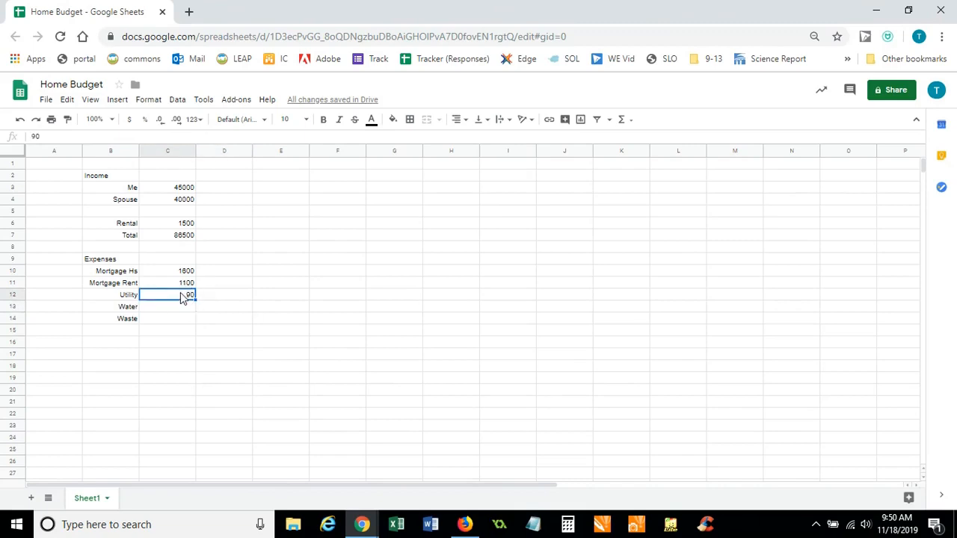
{"action": "left_click", "coordinate": [181, 306]}
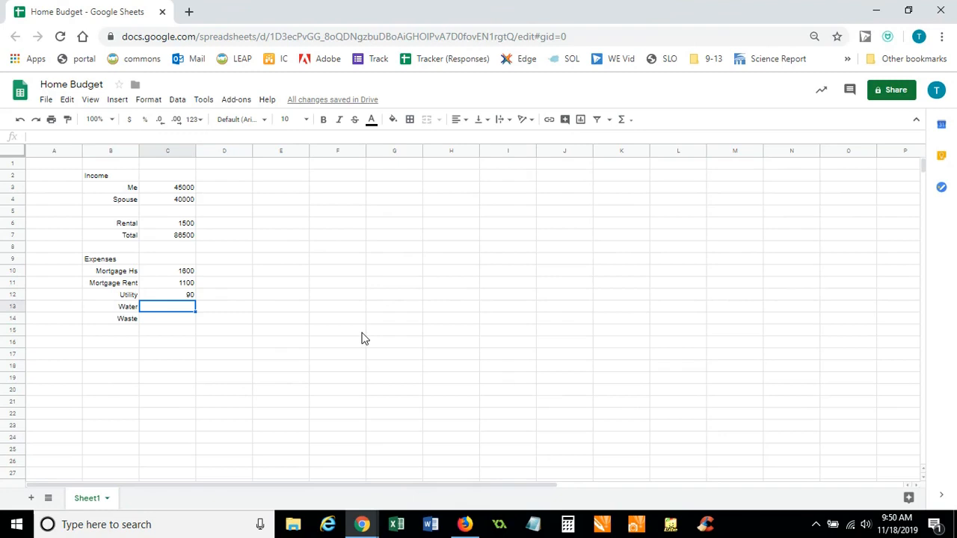
{"action": "type", "text": "35"}
{"action": "left_click", "coordinate": [168, 320]}
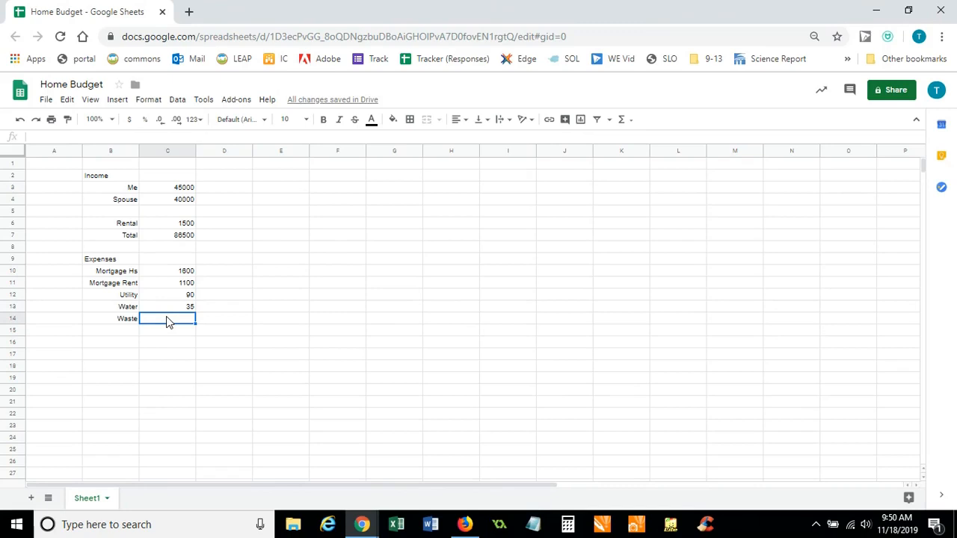
{"action": "type", "text": "40"}
{"action": "key", "text": "Return"}
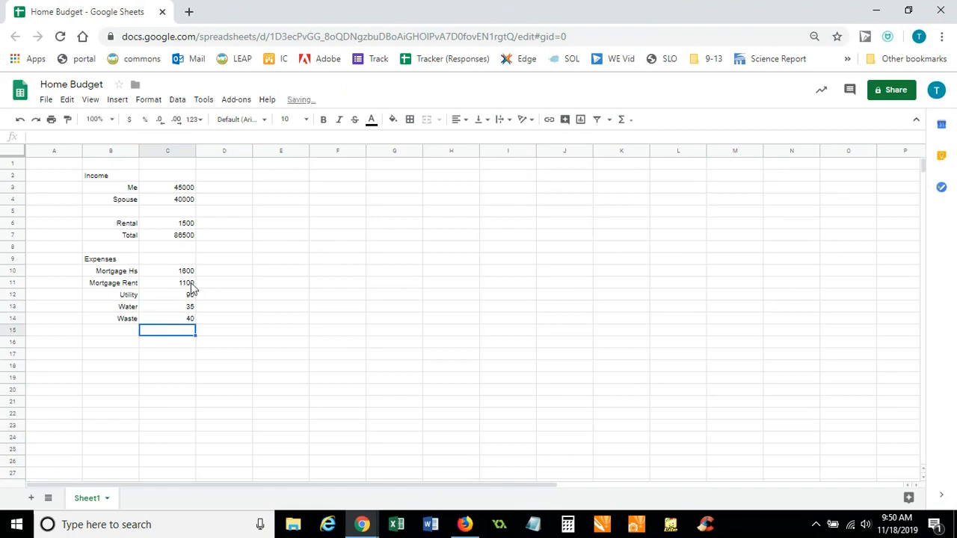
Step: Enter the subheading "Credit Cards" in cell B16, leaving row 15 blank
{"action": "left_click", "coordinate": [116, 348]}
{"action": "type", "text": "Credi"}
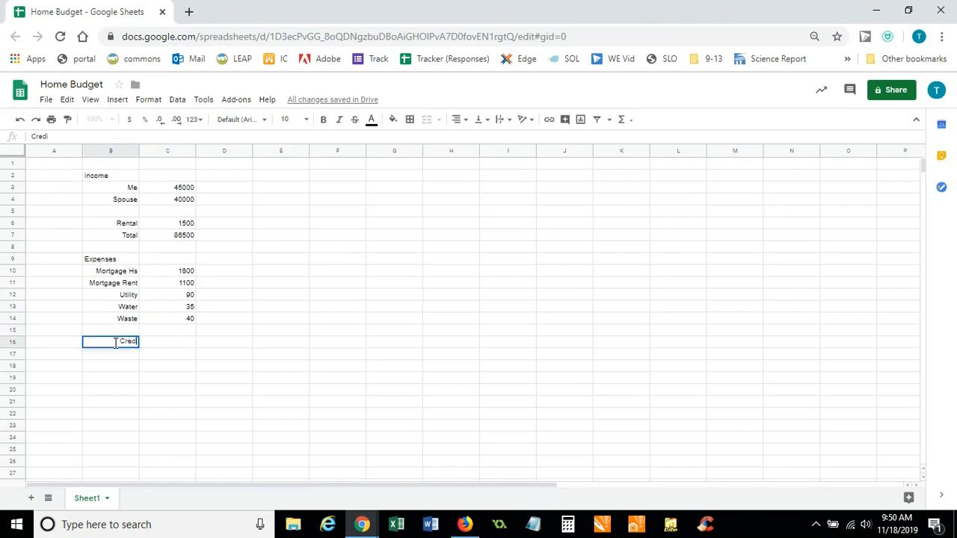
{"action": "type", "text": "t Cards"}
{"action": "key", "text": "Return"}
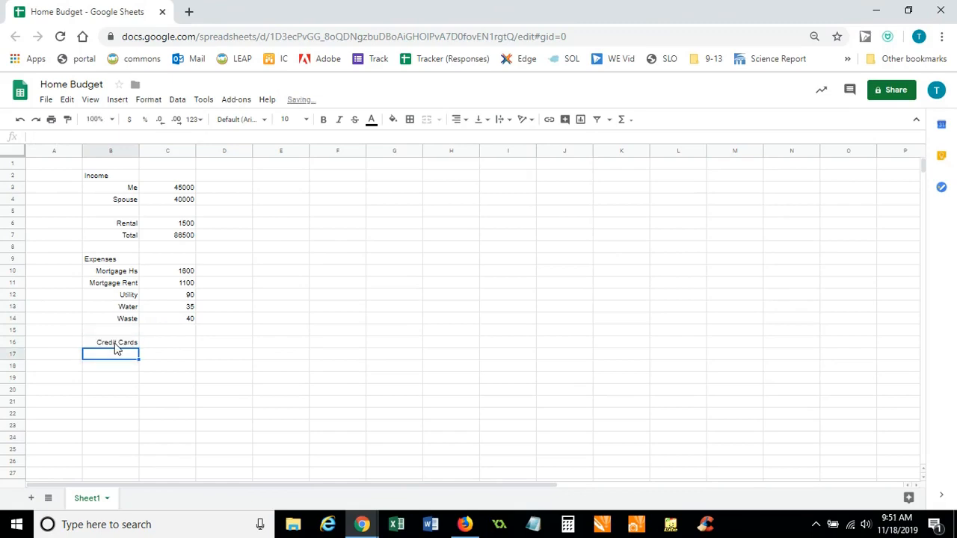
Step: List "My Debit", "Her Debit", "My Credit" and "Her Credit" under Credit Cards in cells B17 to B20
{"action": "type", "text": "M"}
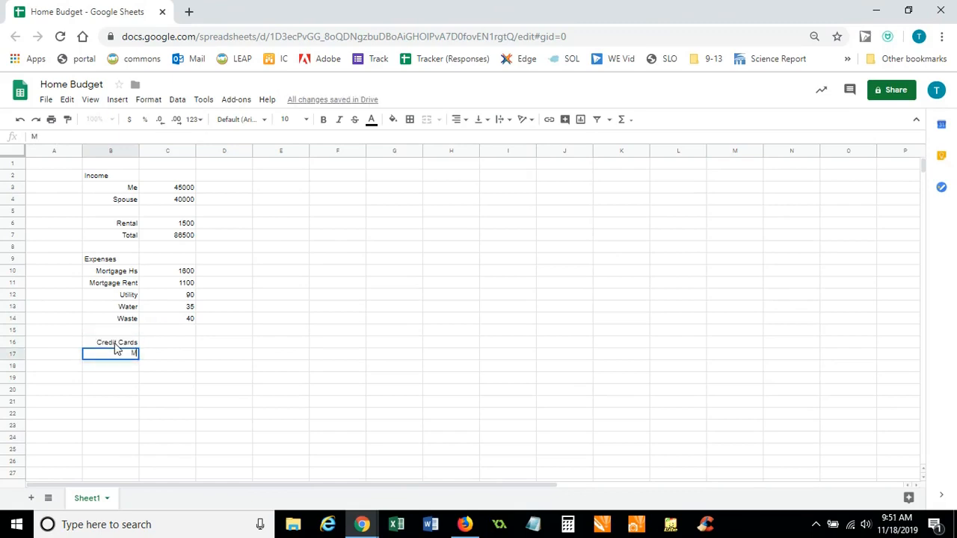
{"action": "type", "text": "y Debit"}
{"action": "key", "text": "Return"}
{"action": "type", "text": "Her Debit"}
{"action": "key", "text": "Return"}
{"action": "type", "text": "My Credit"}
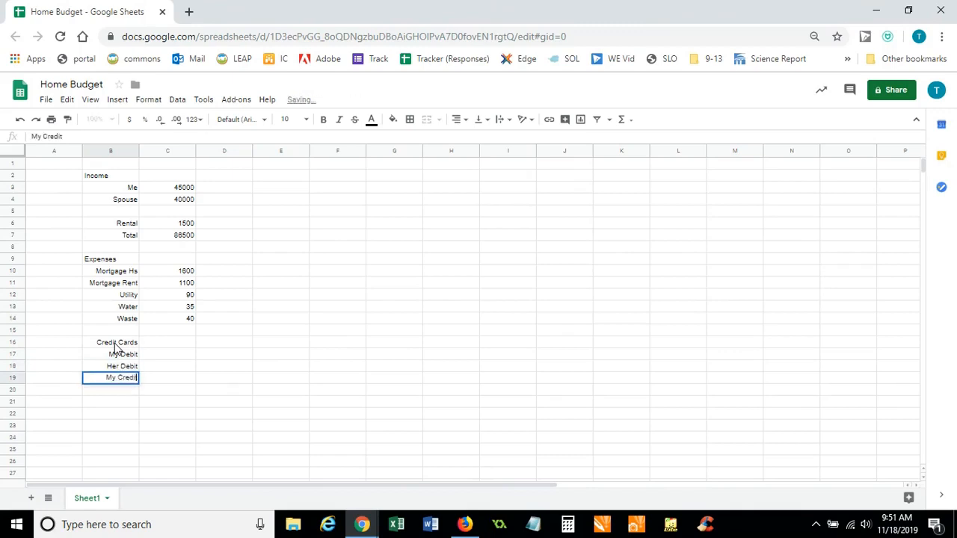
{"action": "key", "text": "Return"}
{"action": "type", "text": "Her Credit"}
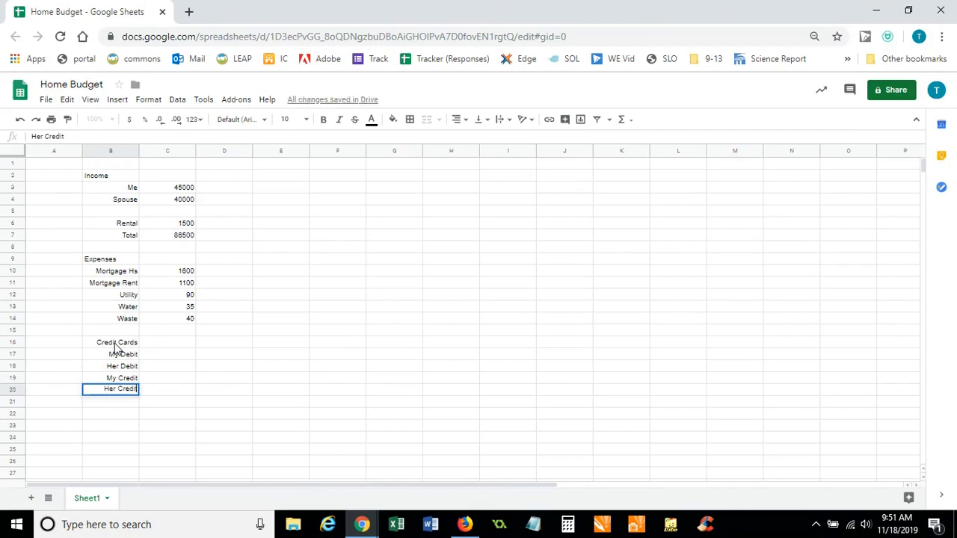
{"action": "left_click", "coordinate": [205, 381]}
Step: Delete rows 17 and 18, which hold the My Debit and Her Debit labels
{"action": "left_click", "coordinate": [113, 358]}
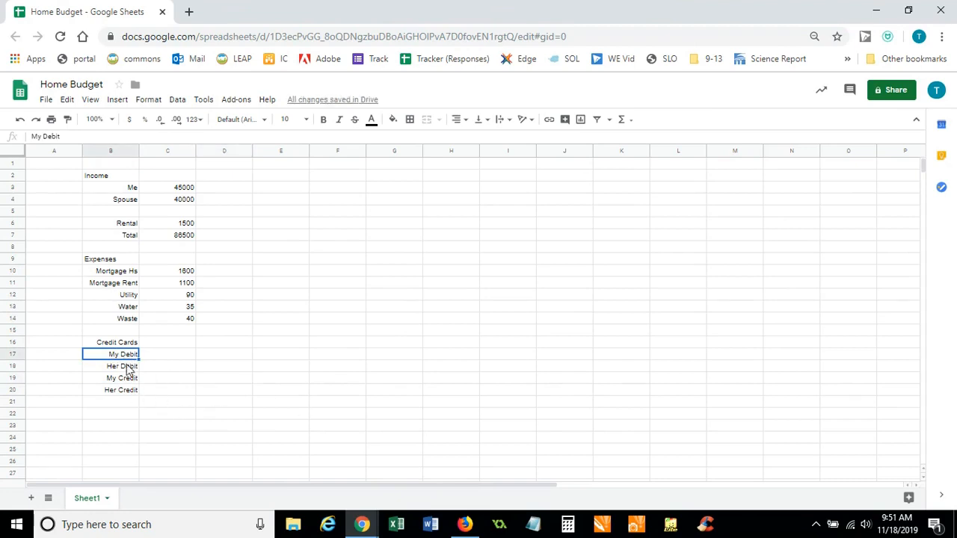
{"action": "left_click", "coordinate": [151, 367]}
{"action": "left_click_drag", "start_coordinate": [124, 355], "coordinate": [124, 367]}
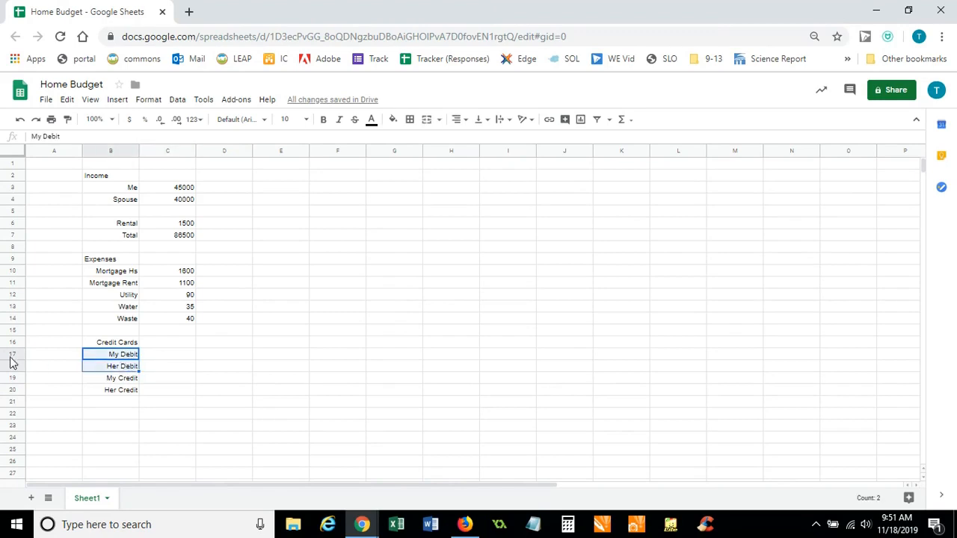
{"action": "left_click", "coordinate": [187, 356]}
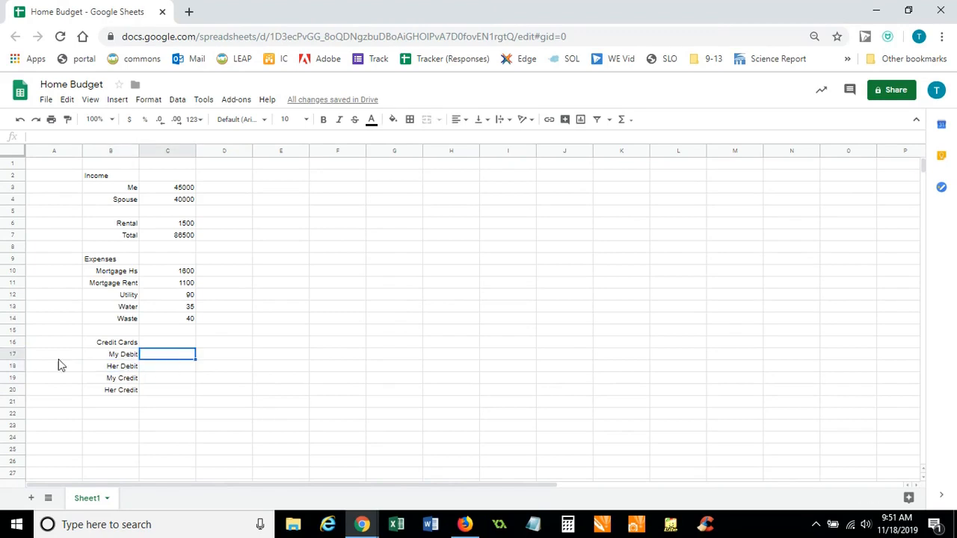
{"action": "left_click_drag", "start_coordinate": [13, 361], "coordinate": [11, 363]}
{"action": "right_click", "coordinate": [15, 362]}
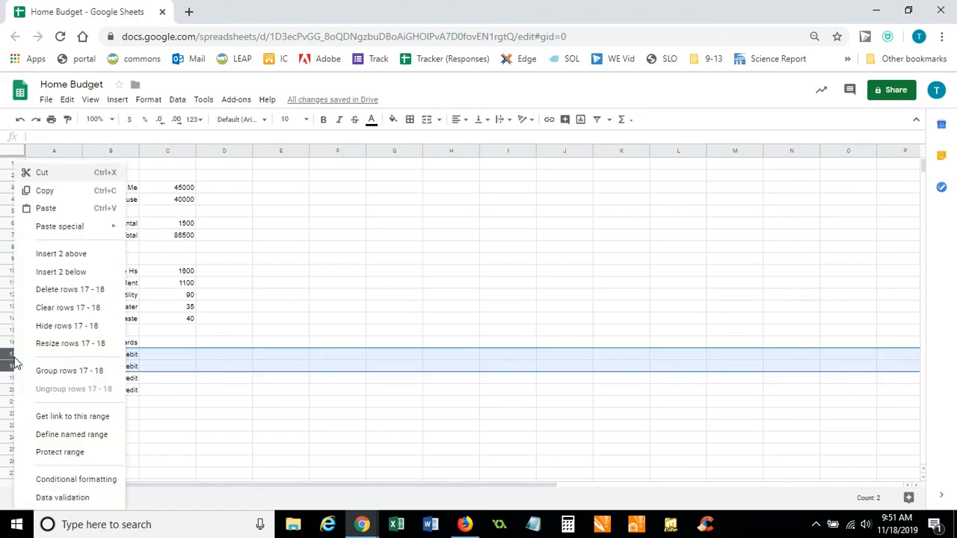
{"action": "left_click", "coordinate": [69, 291]}
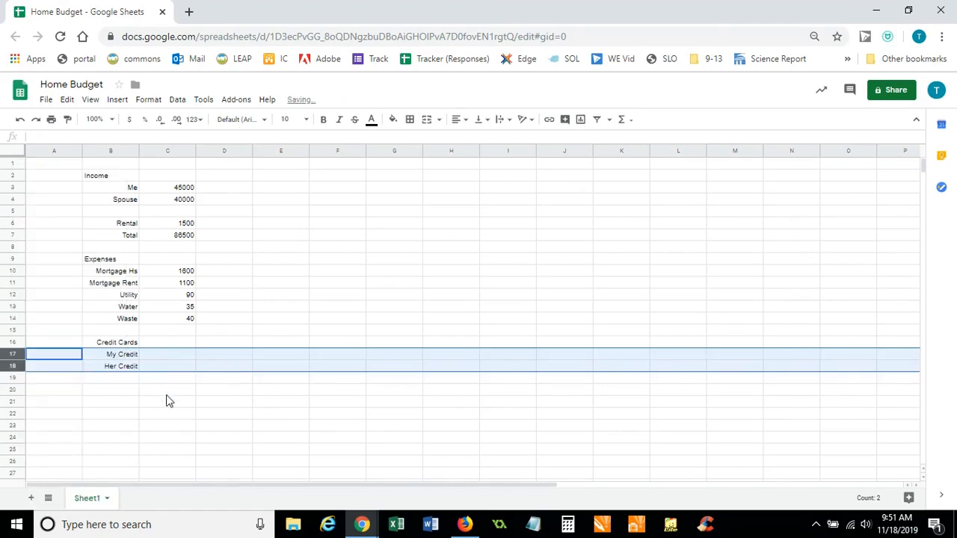
{"action": "left_click", "coordinate": [166, 400]}
Step: Enter 256 as the My Credit amount in cell C17
{"action": "left_click", "coordinate": [172, 356]}
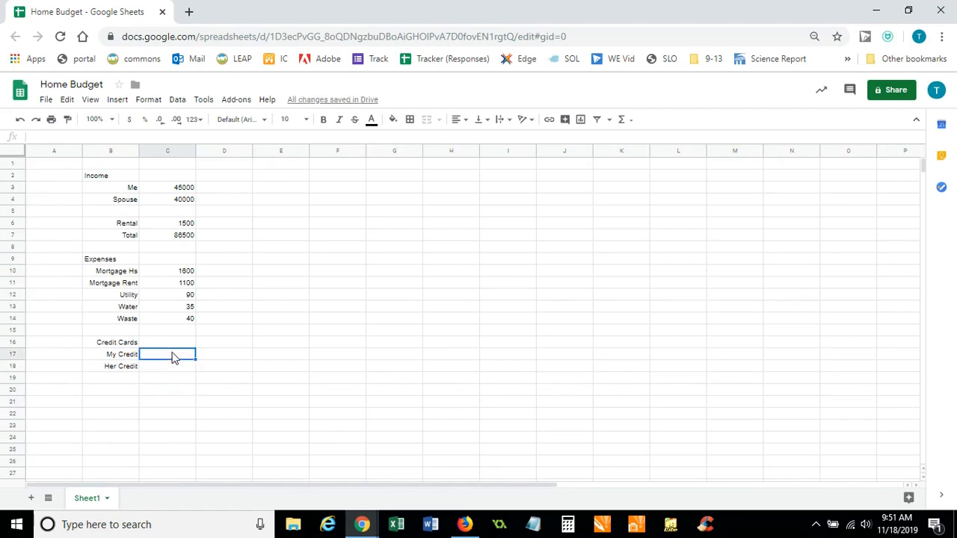
{"action": "type", "text": "256"}
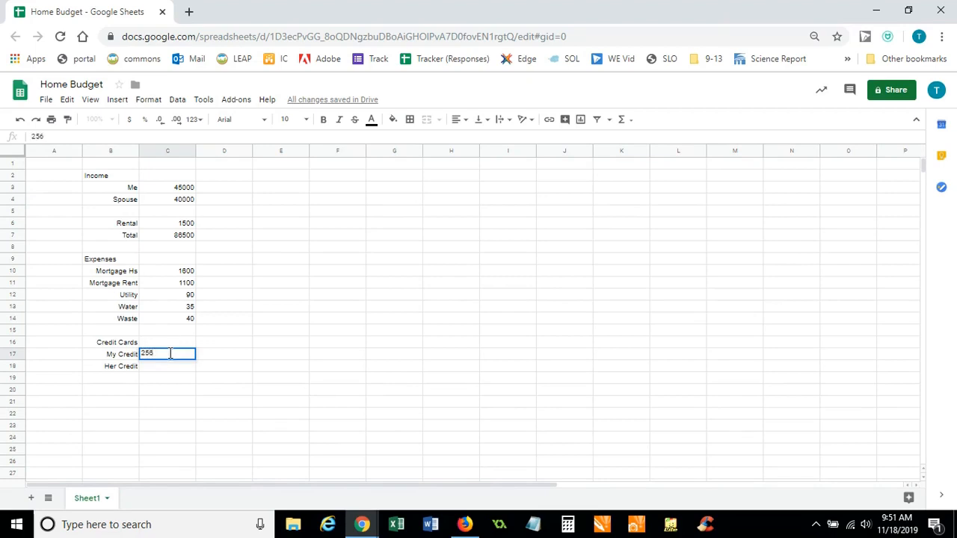
{"action": "left_click", "coordinate": [175, 370]}
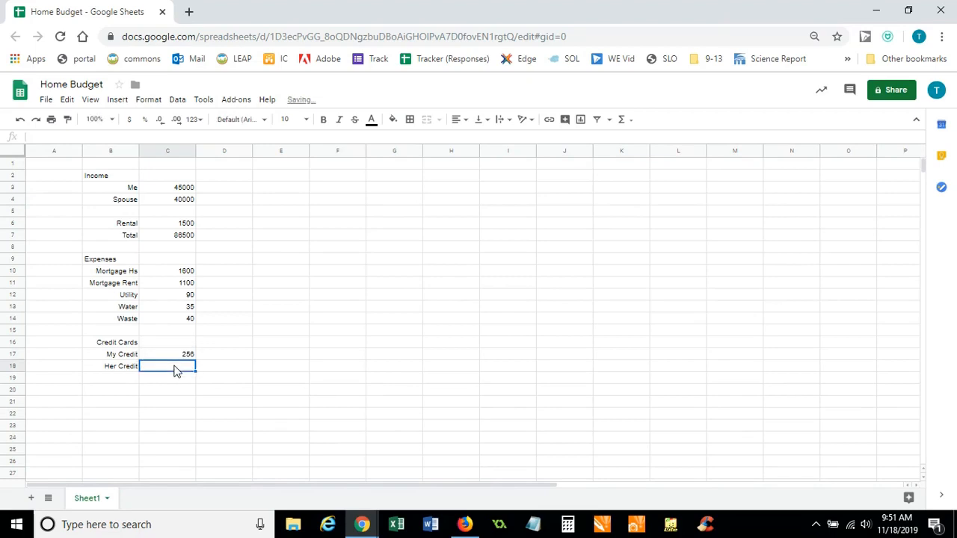
Step: Enter 218 as the Her Credit amount in cell C18
{"action": "type", "text": "118"}
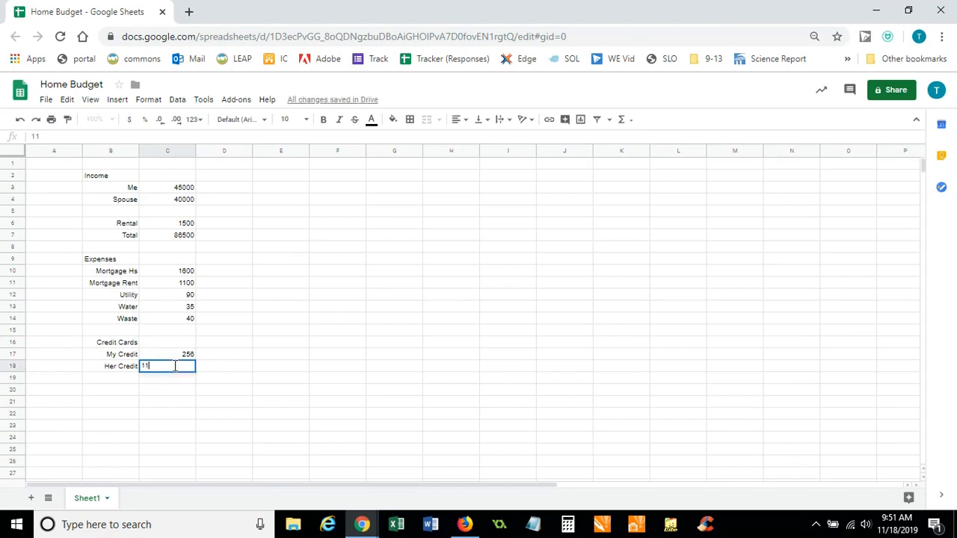
{"action": "key", "text": "BackSpace"}
{"action": "key", "text": "BackSpace"}
{"action": "key", "text": "BackSpace"}
{"action": "type", "text": "218"}
{"action": "key", "text": "Return"}
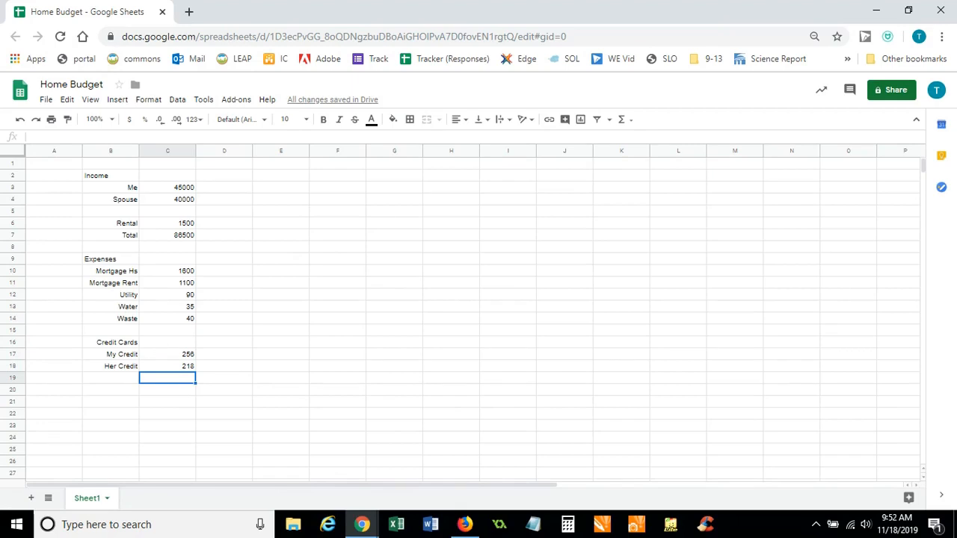
Step: Add a "Student Loan" expense in cell B19 with an amount of 450 in C19
{"action": "left_click", "coordinate": [124, 381]}
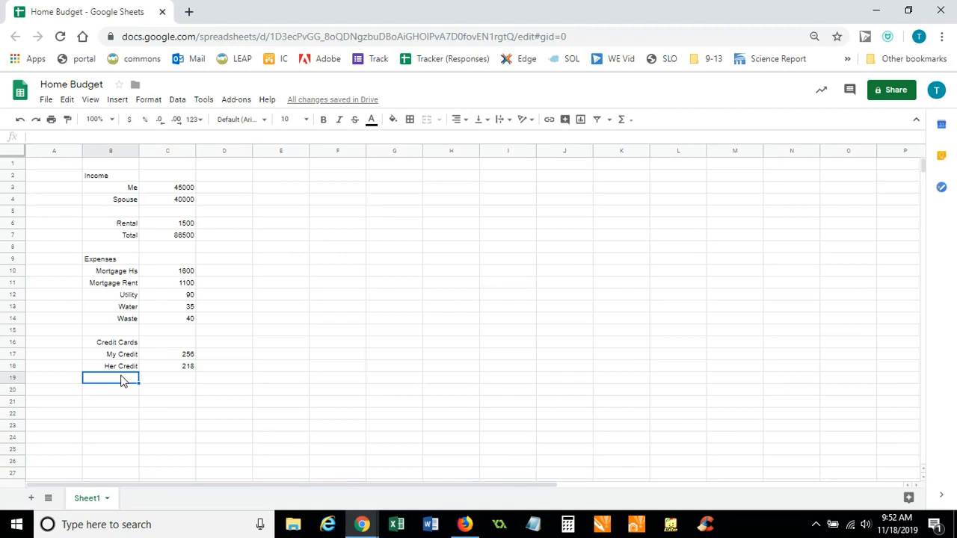
{"action": "type", "text": "Student Loab"}
{"action": "key", "text": "BackSpace"}
{"action": "type", "text": "n"}
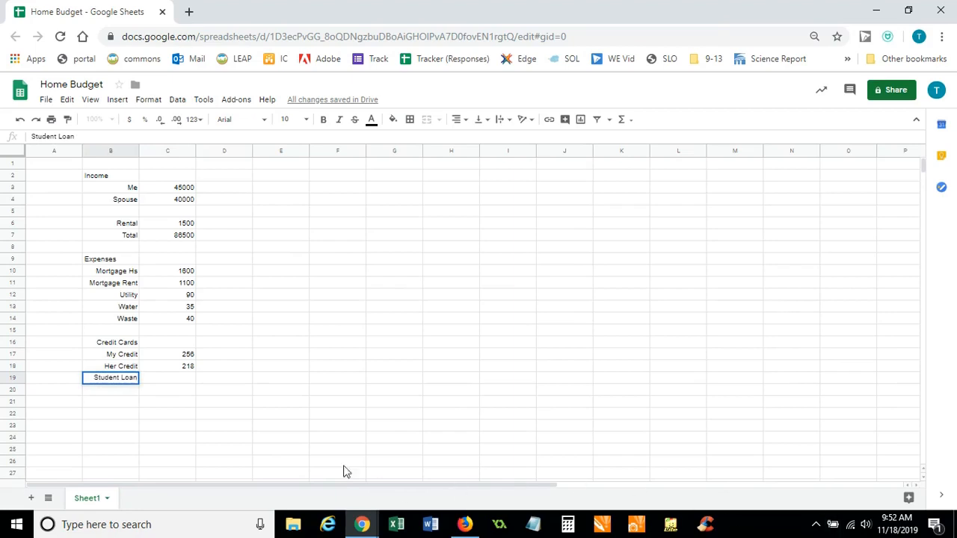
{"action": "left_click", "coordinate": [174, 379]}
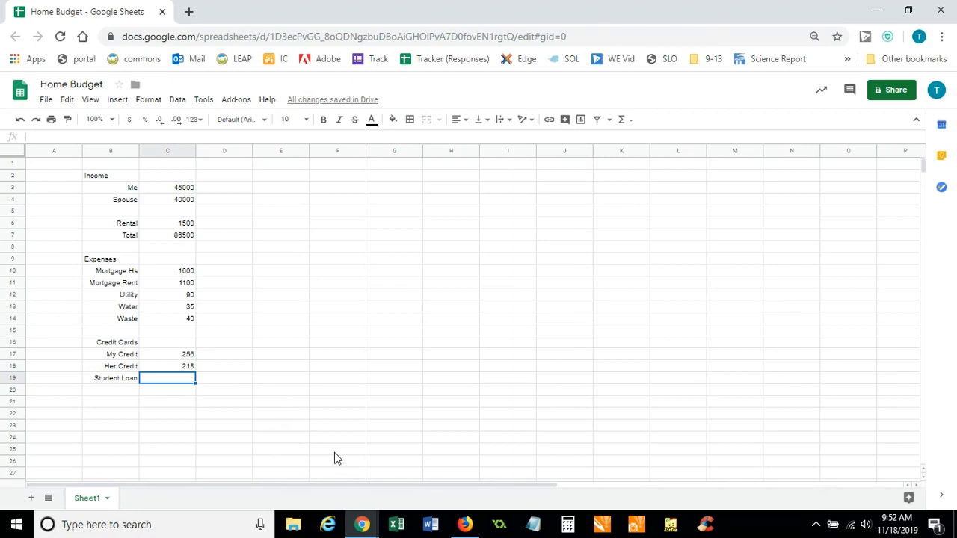
{"action": "type", "text": "450"}
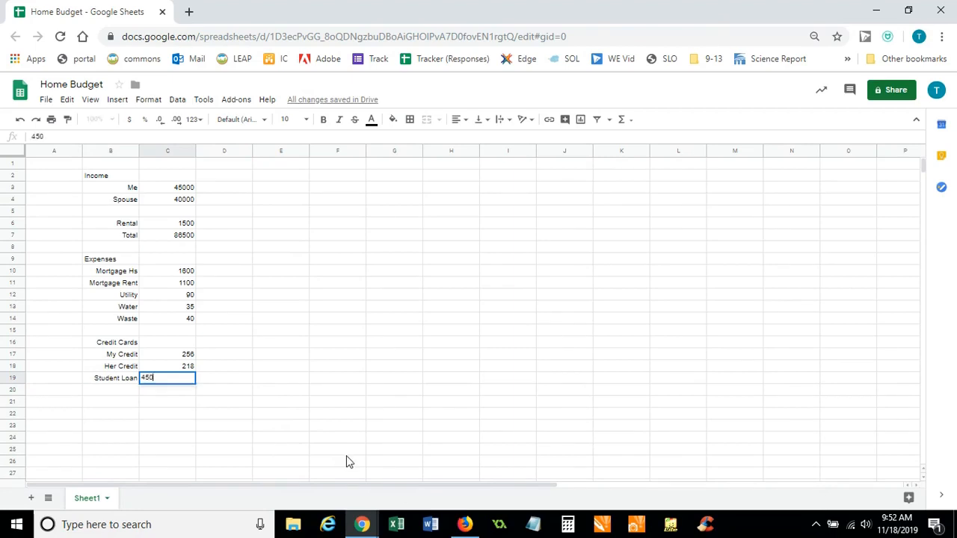
{"action": "key", "text": "Return"}
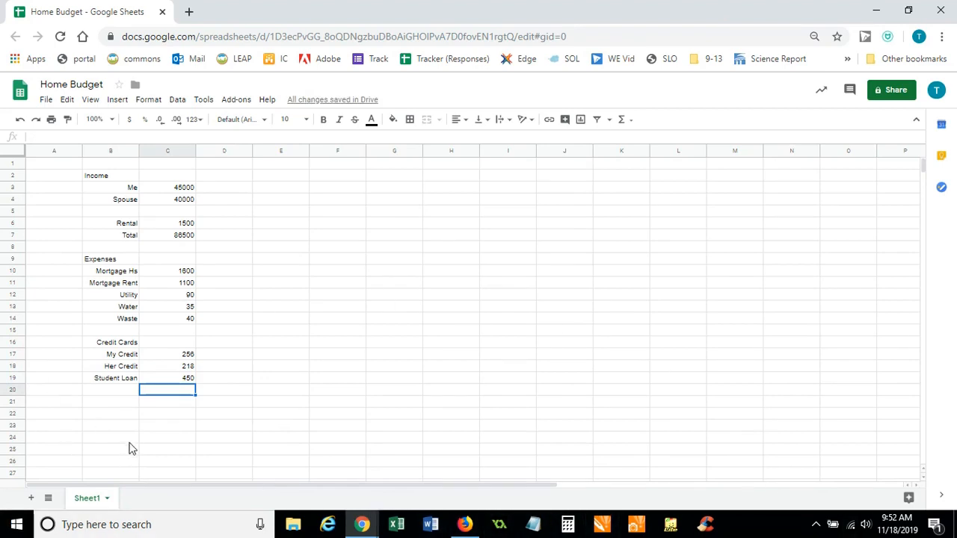
Step: Add a "Netflix" expense in cell B21 with an amount of 16 in C21, leaving row 20 blank
{"action": "left_click", "coordinate": [119, 403]}
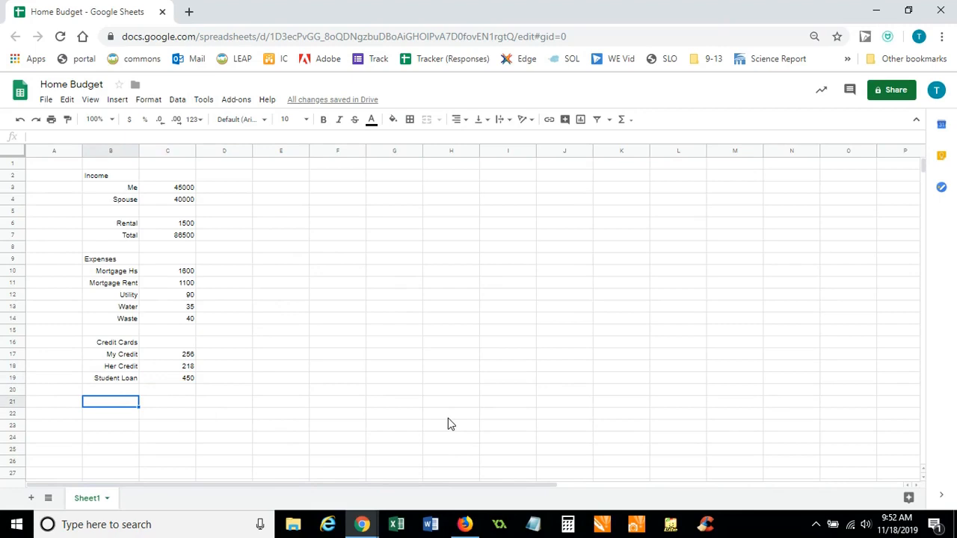
{"action": "type", "text": "Netflix"}
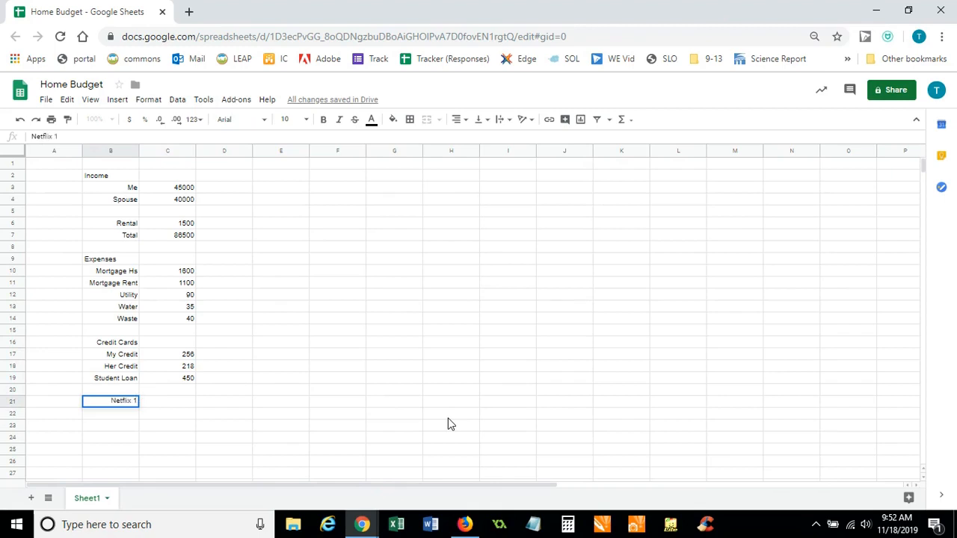
{"action": "key", "text": "Tab"}
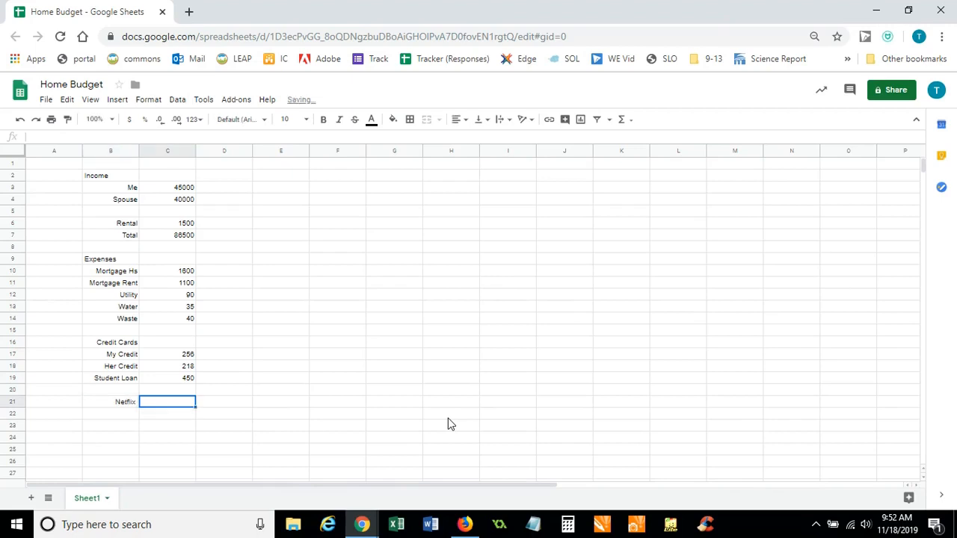
{"action": "type", "text": "16"}
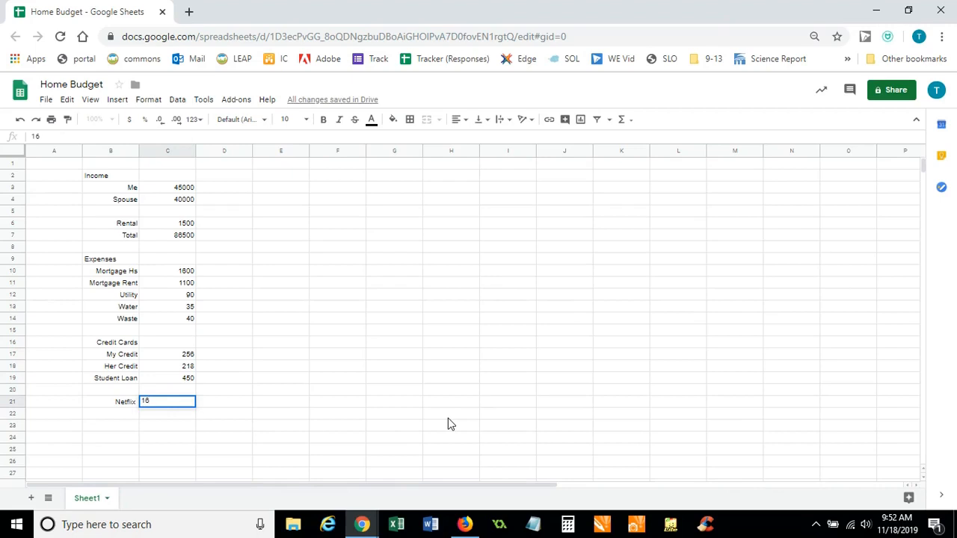
{"action": "key", "text": "Return"}
Step: Add a "Comcast" expense in cell B22 with an amount of 81 in C22
{"action": "key", "text": "Left"}
{"action": "type", "text": "Comcast"}
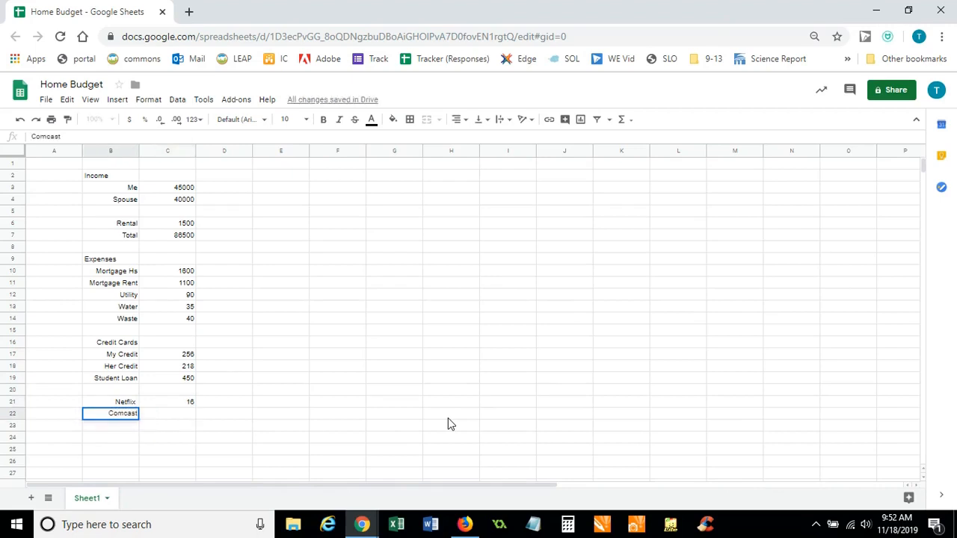
{"action": "key", "text": "Tab"}
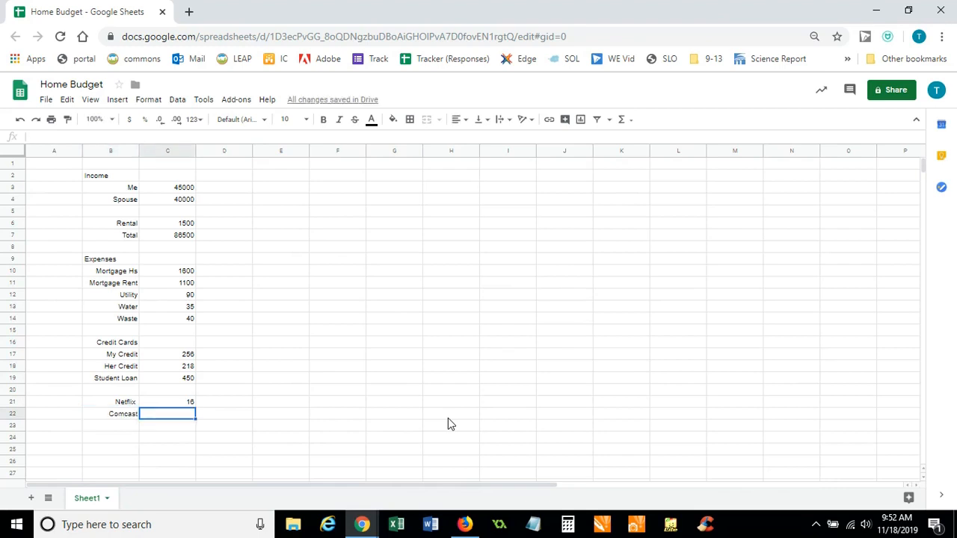
{"action": "type", "text": "81"}
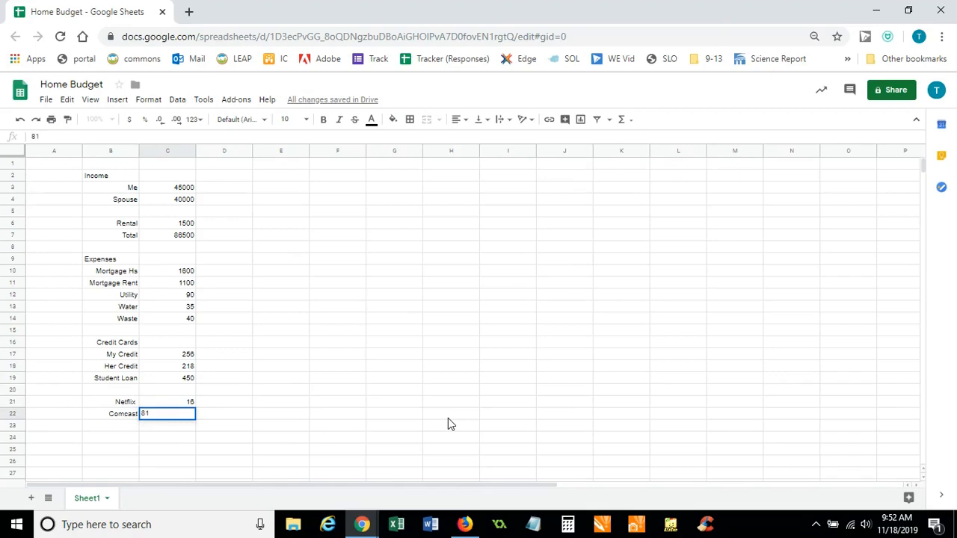
{"action": "key", "text": "Return"}
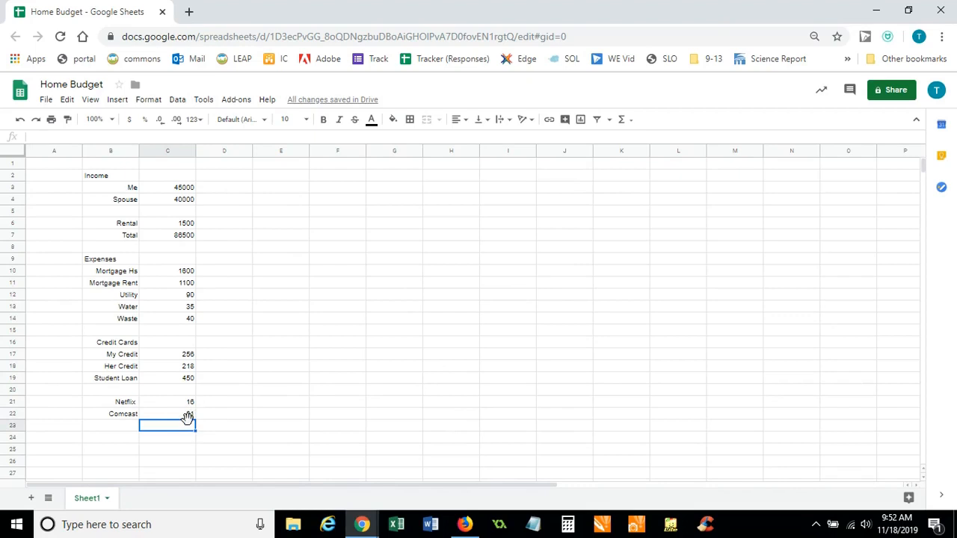
Step: Add a "Life Insurance" expense in cell B23 with an amount of 60 in C23
{"action": "left_click", "coordinate": [120, 427]}
{"action": "type", "text": "Li"}
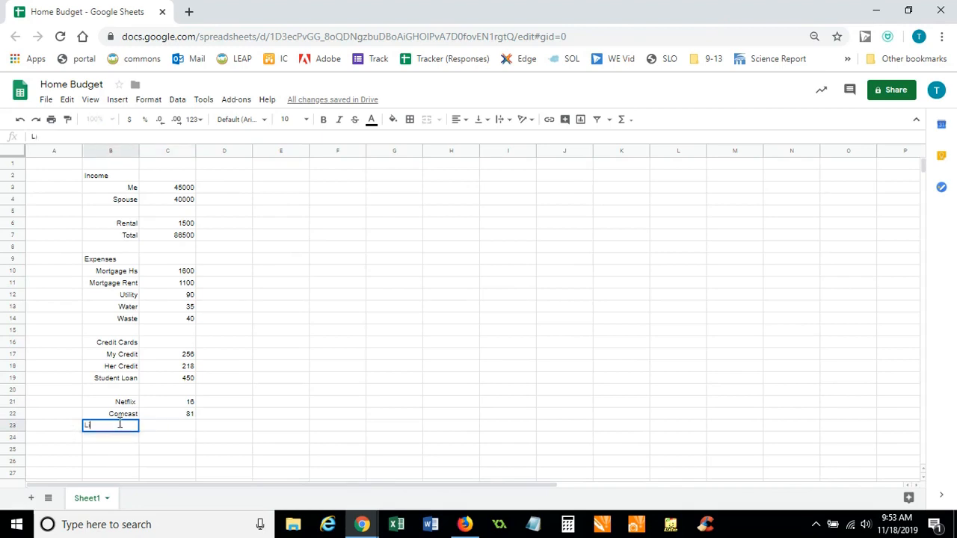
{"action": "type", "text": "fe Insurance"}
{"action": "key", "text": "Tab"}
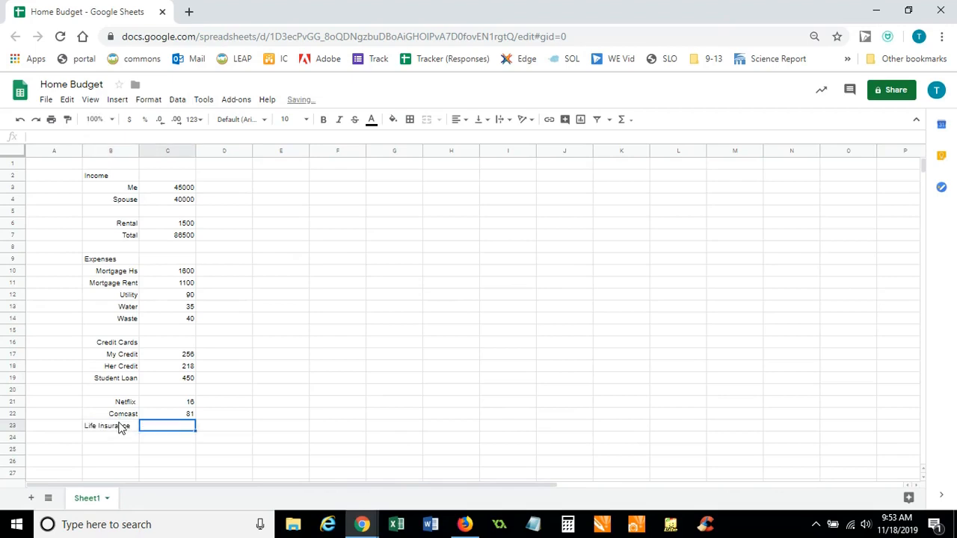
{"action": "type", "text": "60"}
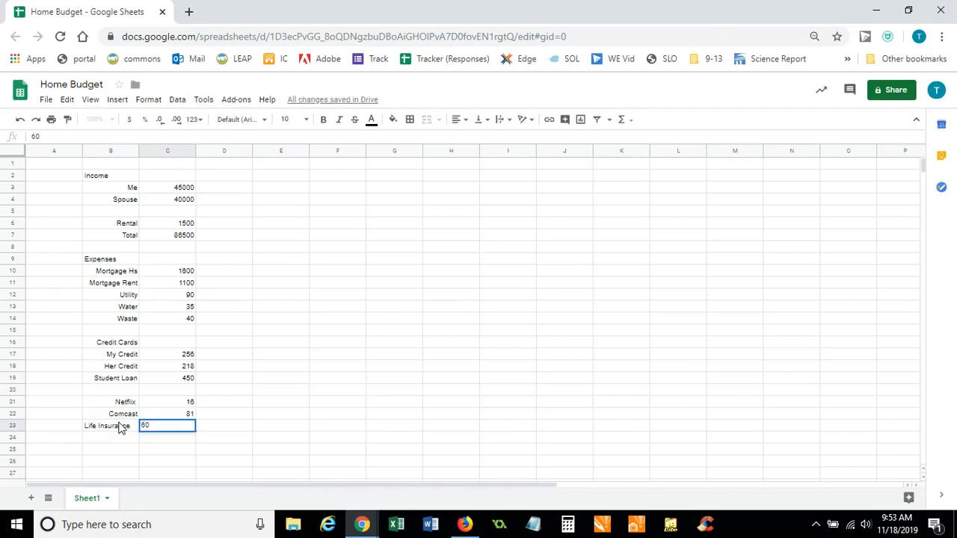
{"action": "key", "text": "Return"}
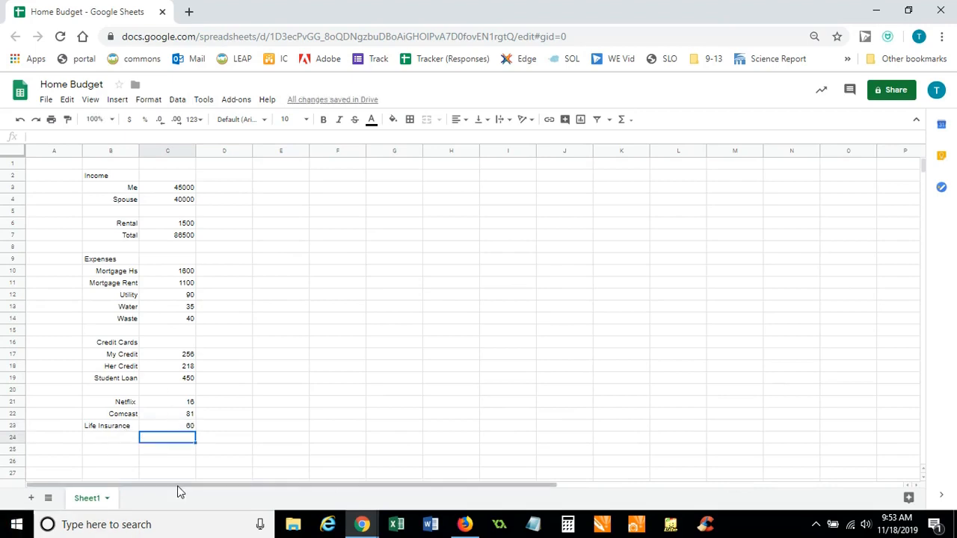
Step: Add a "Food" expense in cell B24 with an amount of 400 in C24
{"action": "key", "text": "Left"}
{"action": "type", "text": "Food"}
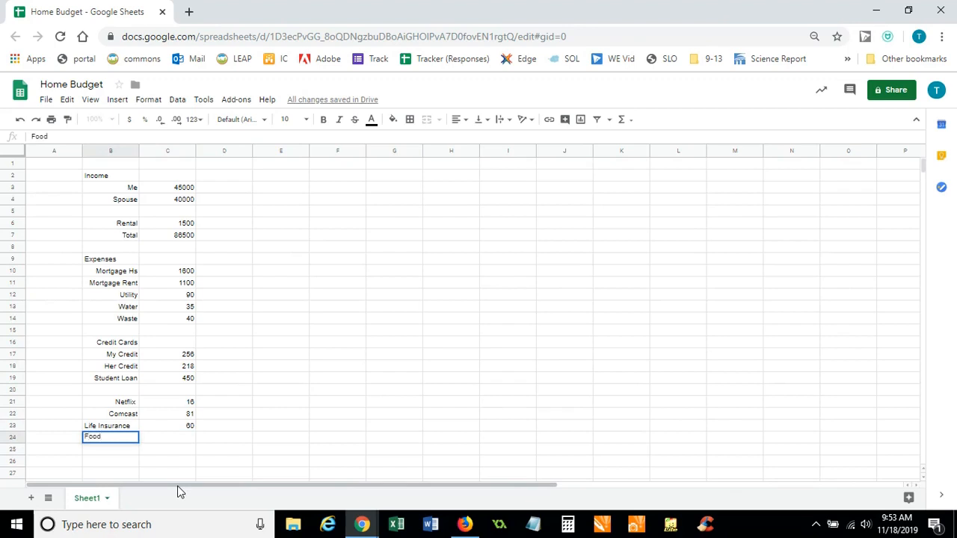
{"action": "key", "text": "Tab"}
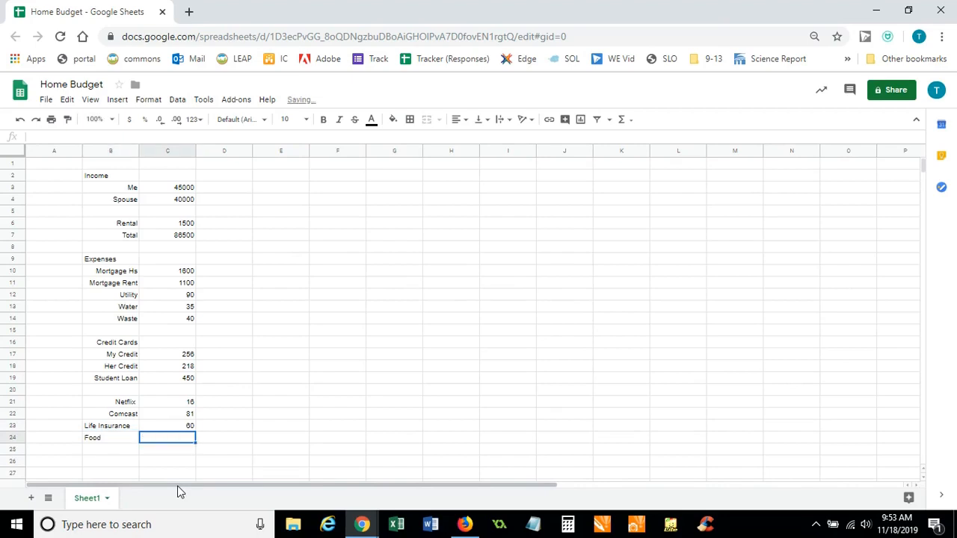
{"action": "type", "text": "4"}
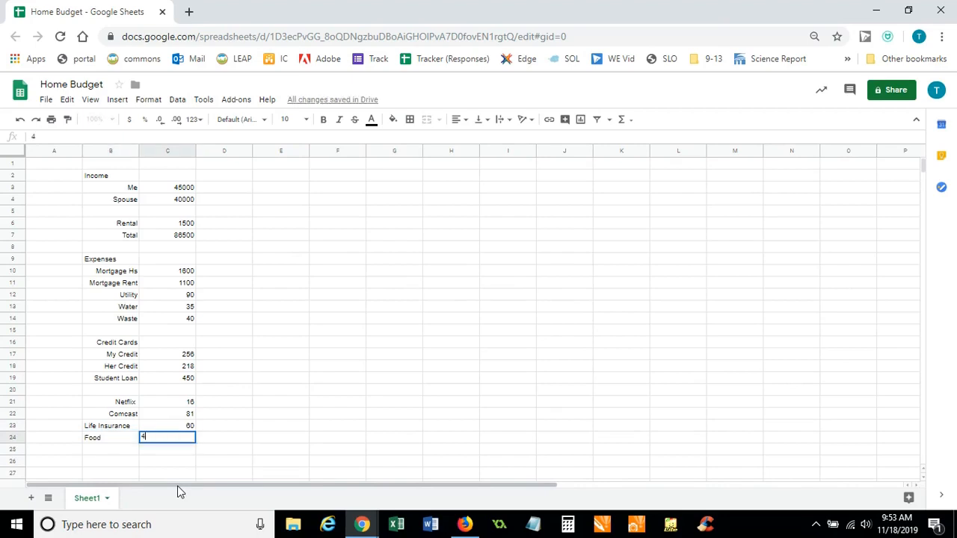
{"action": "type", "text": "00"}
{"action": "key", "text": "Return"}
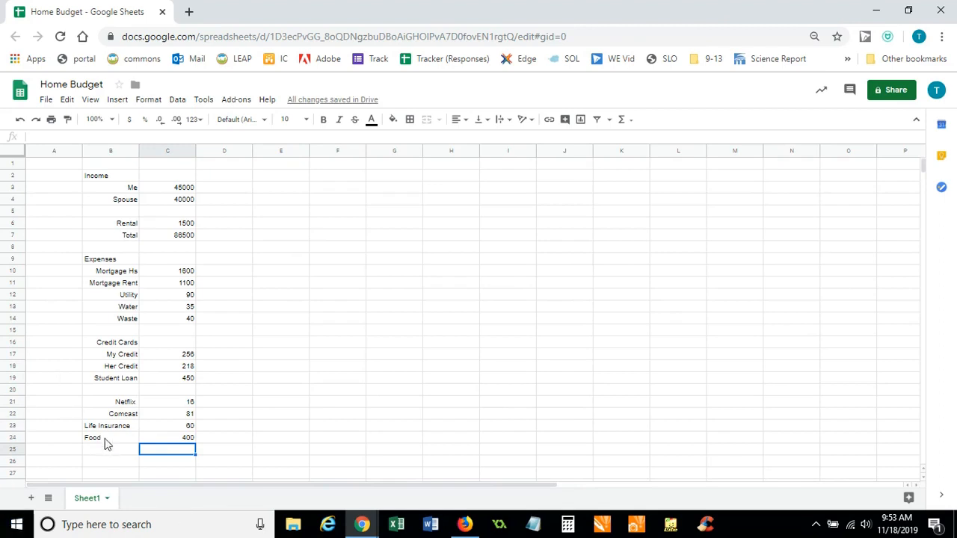
Step: Right-align cells B21 to B28, covering the labels from Netflix down and the empty cells below Food
{"action": "scroll", "coordinate": [124, 400], "scroll_direction": "down", "scroll_amount": 1}
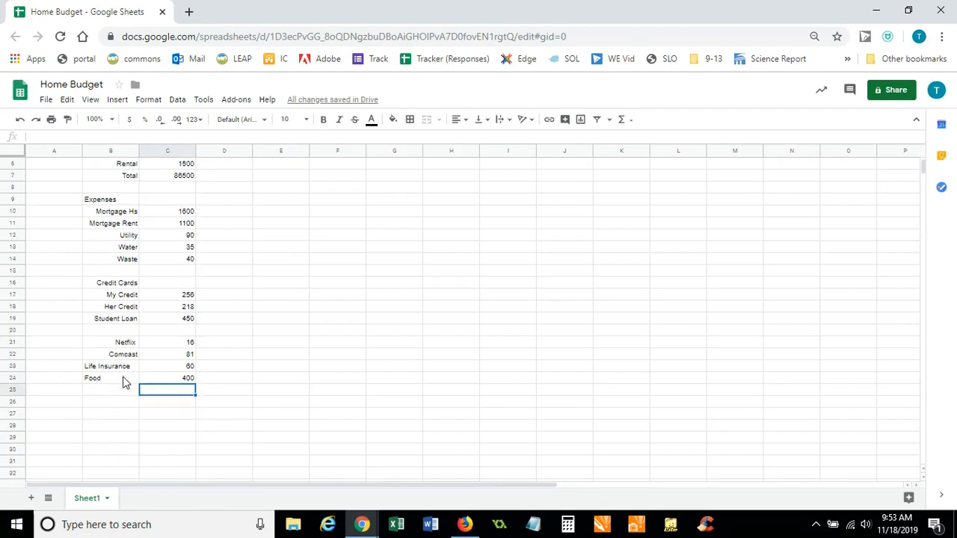
{"action": "left_click_drag", "start_coordinate": [119, 345], "coordinate": [112, 426]}
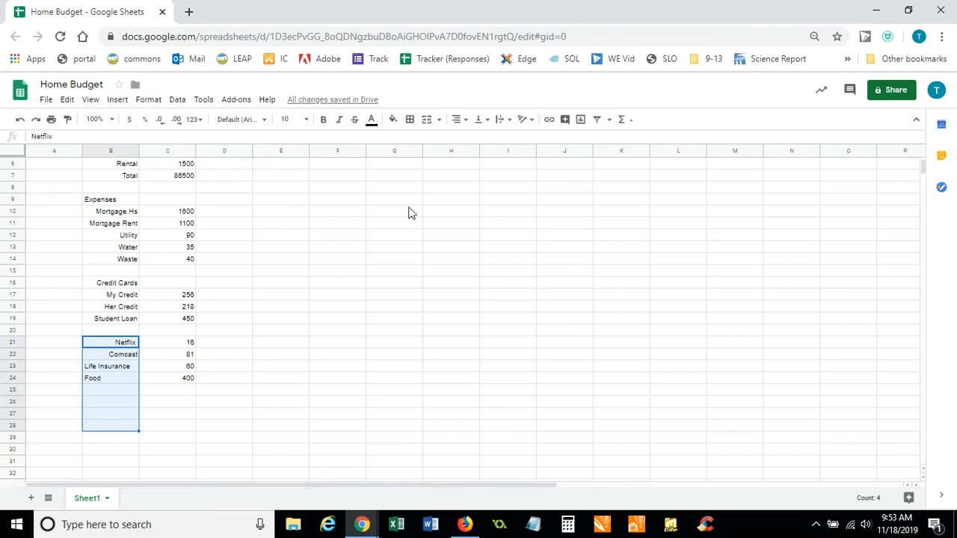
{"action": "left_click", "coordinate": [460, 119]}
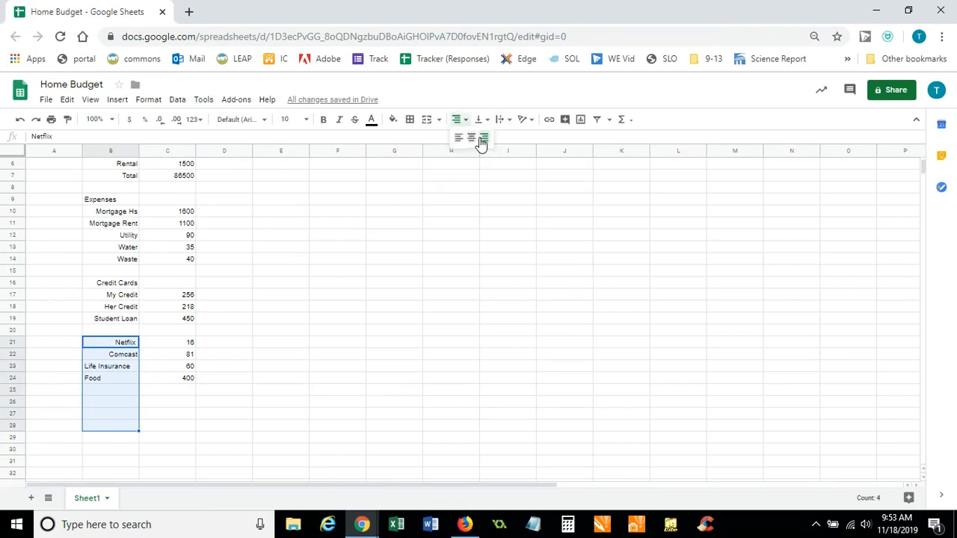
{"action": "left_click", "coordinate": [480, 139]}
Step: Add an "Entertainment" expense in cell B25 with an amount of 80 in C25
{"action": "left_click", "coordinate": [123, 391]}
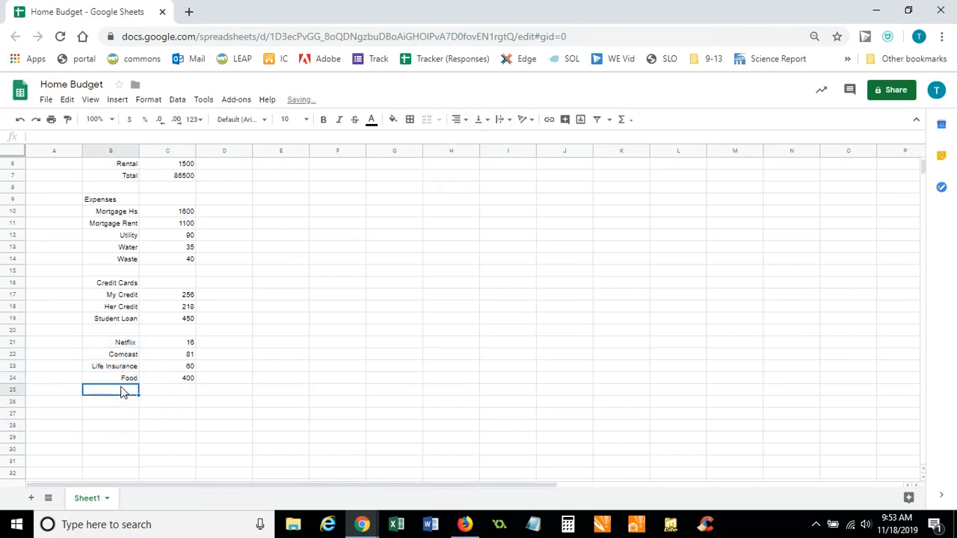
{"action": "type", "text": "Ent"}
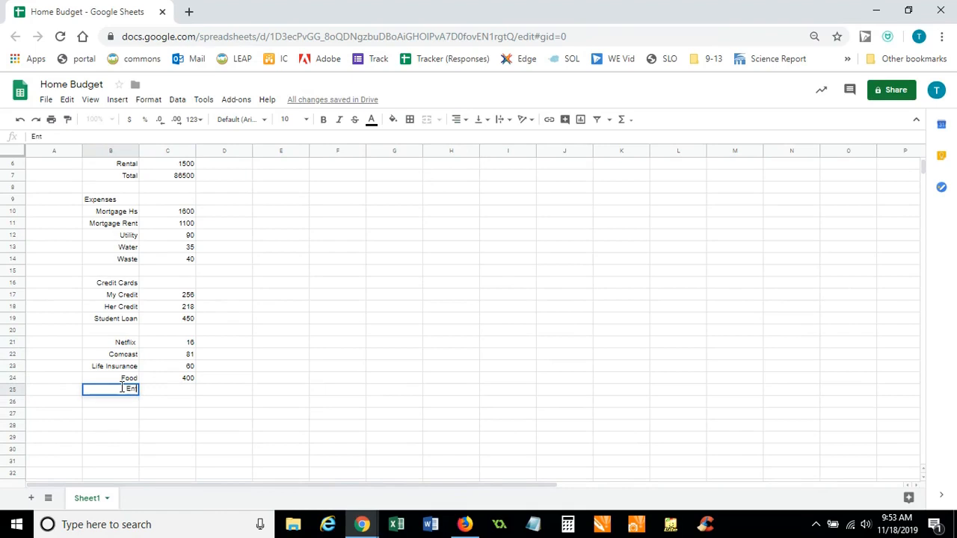
{"action": "type", "text": "ertainment"}
{"action": "key", "text": "Tab"}
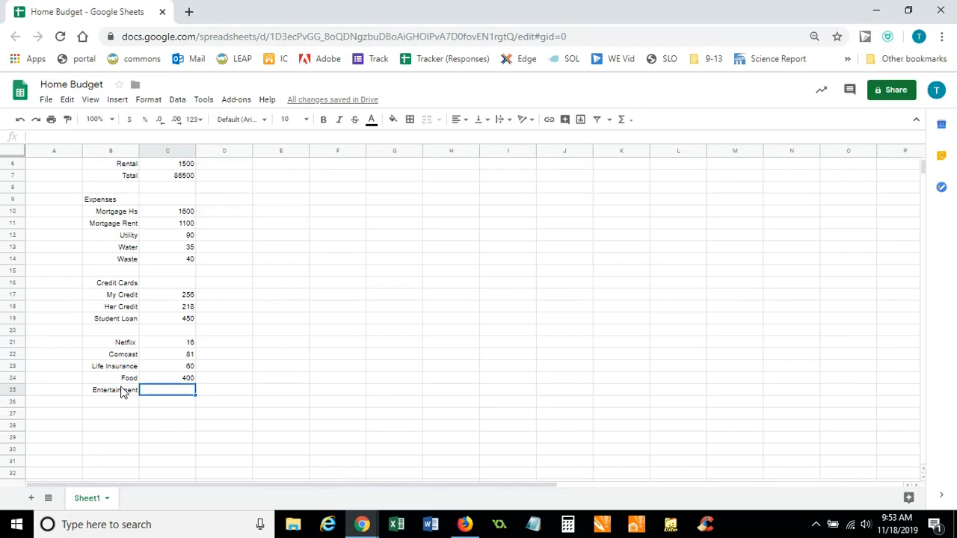
{"action": "type", "text": "80"}
{"action": "key", "text": "Return"}
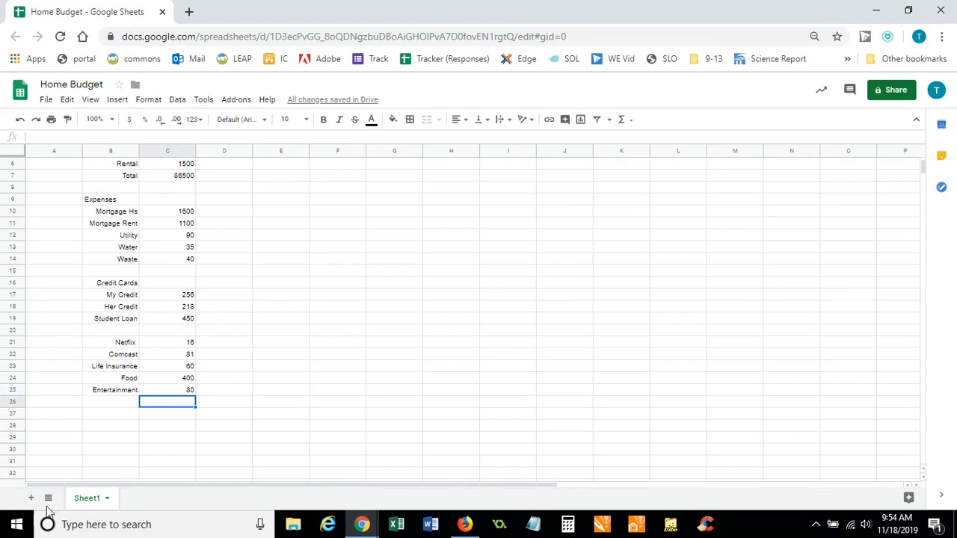
Step: Enter the subheading "Auto" in cell B26 and left-align it
{"action": "left_click", "coordinate": [108, 404]}
{"action": "type", "text": "Auto"}
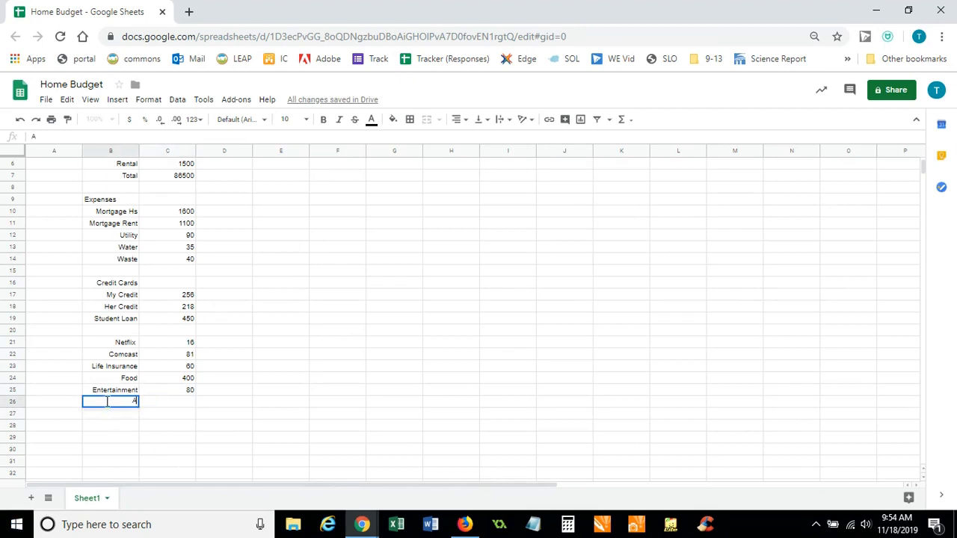
{"action": "key", "text": "Return"}
{"action": "scroll", "coordinate": [109, 406], "scroll_direction": "up", "scroll_amount": 2}
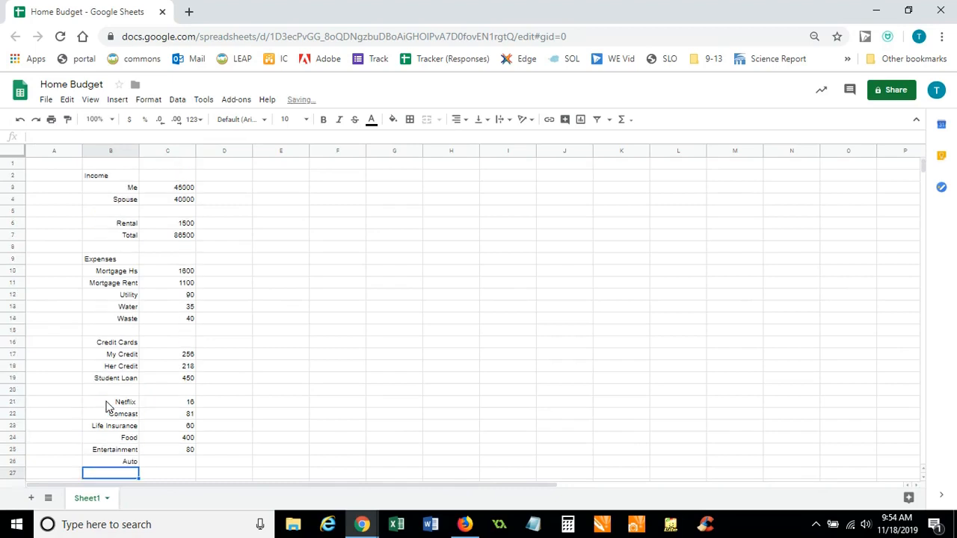
{"action": "left_click", "coordinate": [127, 461]}
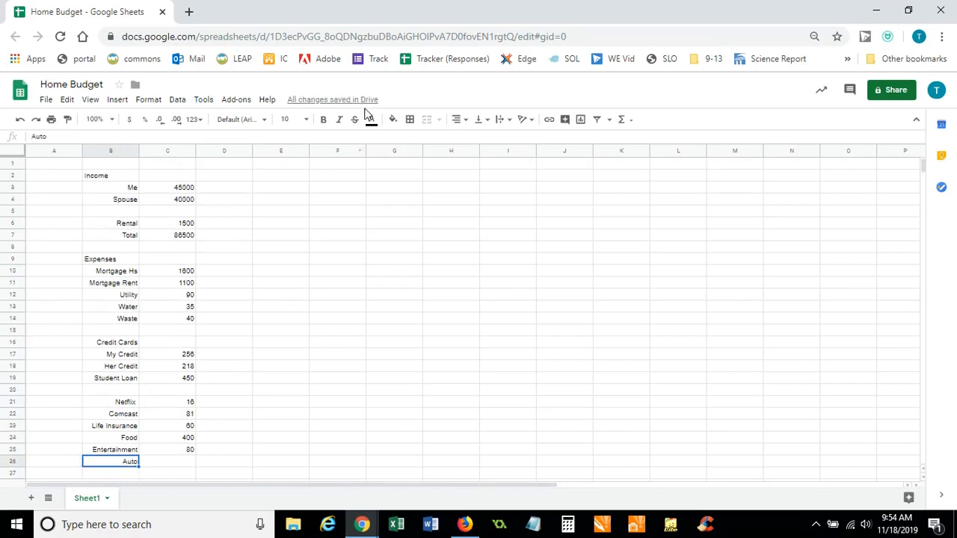
{"action": "left_click", "coordinate": [459, 119]}
{"action": "left_click", "coordinate": [456, 136]}
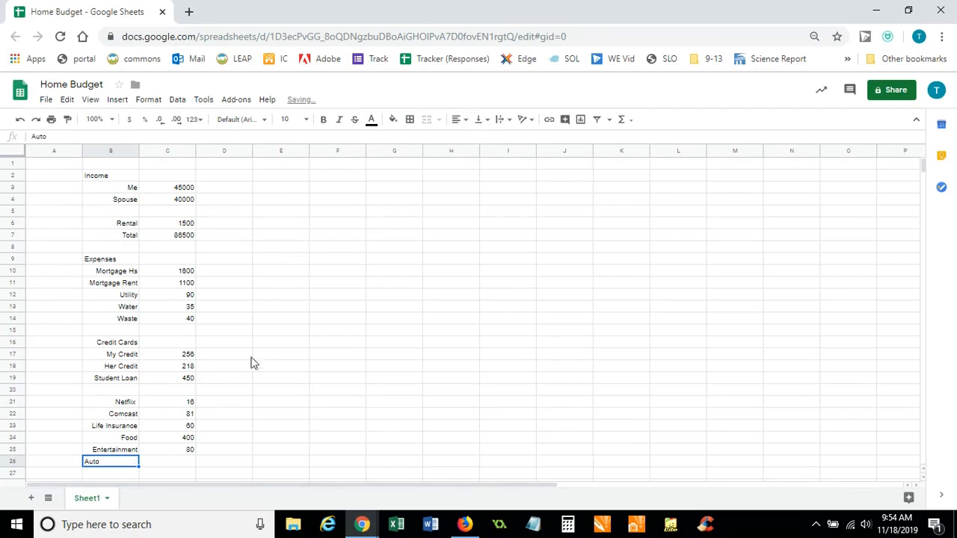
Step: Add a "Car Paymeny" expense in cell B27 with an amount of 350 in C27
{"action": "scroll", "coordinate": [225, 392], "scroll_direction": "down", "scroll_amount": 2}
{"action": "left_click", "coordinate": [116, 418]}
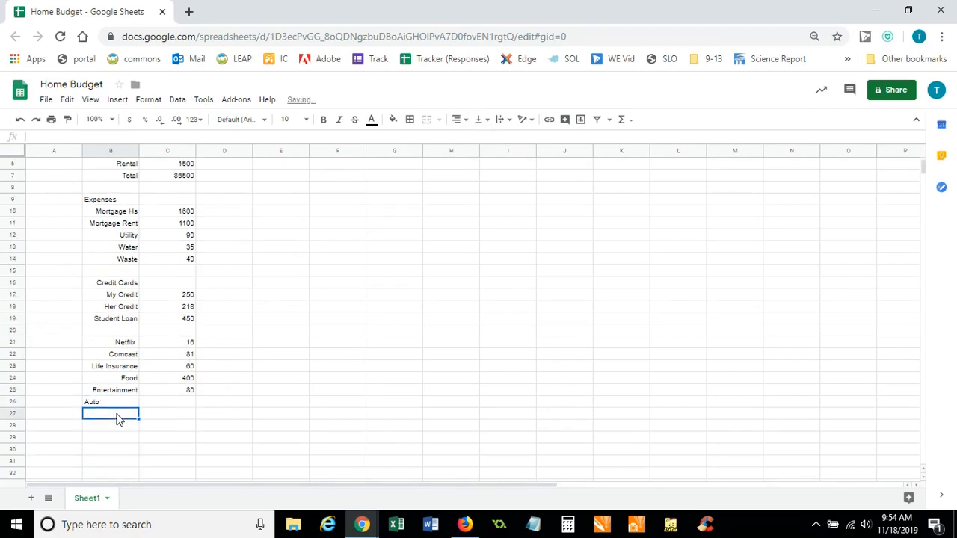
{"action": "type", "text": "Car Pa"}
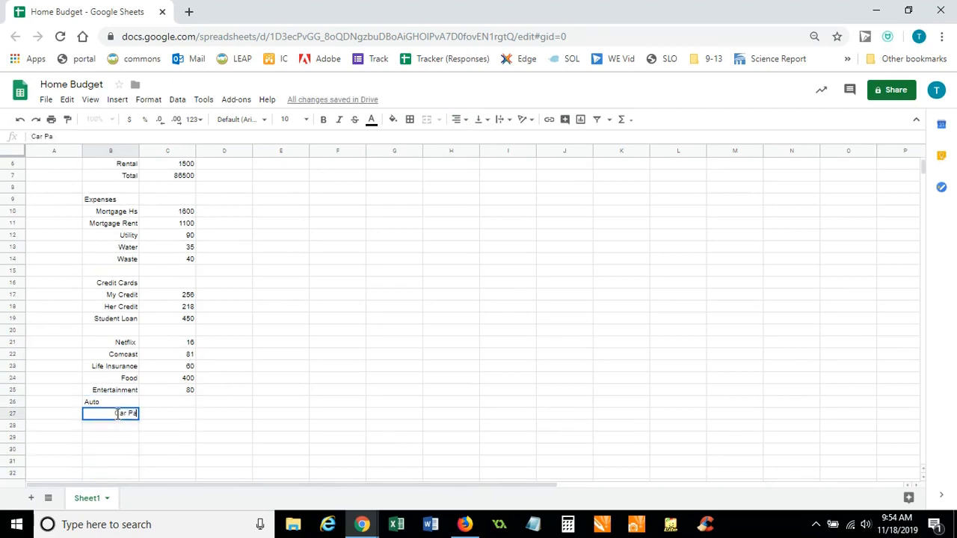
{"action": "type", "text": "yment"}
{"action": "left_click", "coordinate": [160, 418]}
{"action": "type", "text": "350"}
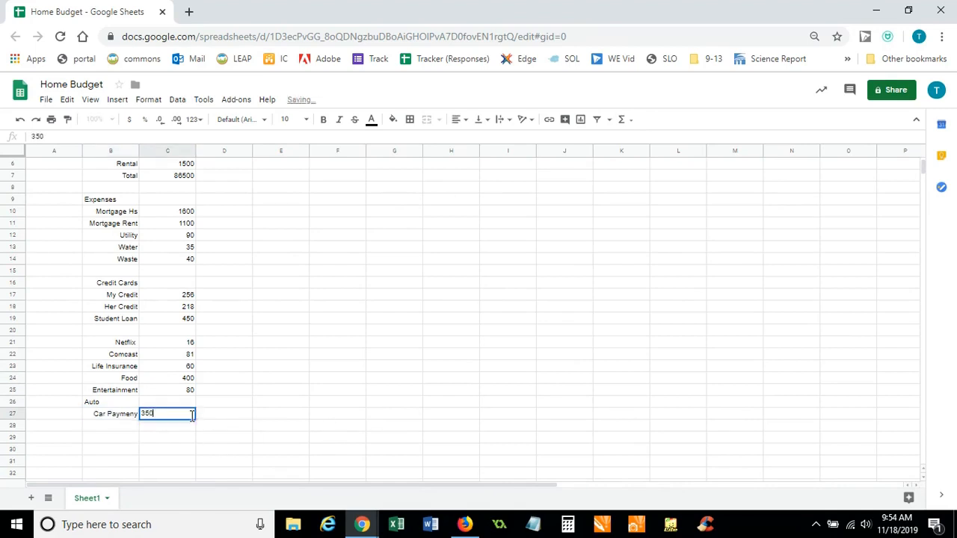
Step: Add a "Car Insurance" expense in cell B28 with an amount of 200 in C28
{"action": "left_click", "coordinate": [112, 427]}
{"action": "type", "text": "Car In"}
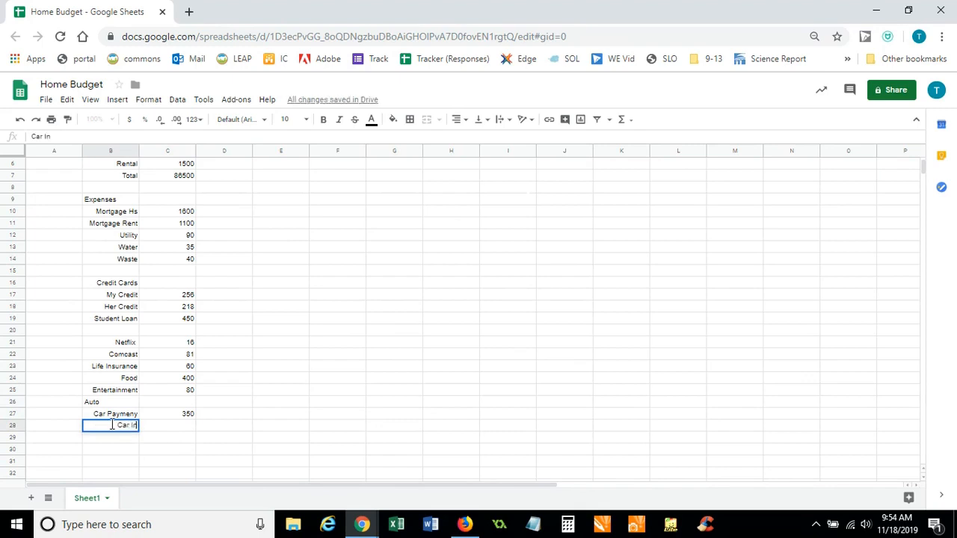
{"action": "type", "text": "surance"}
{"action": "left_click", "coordinate": [187, 428]}
{"action": "type", "text": "200"}
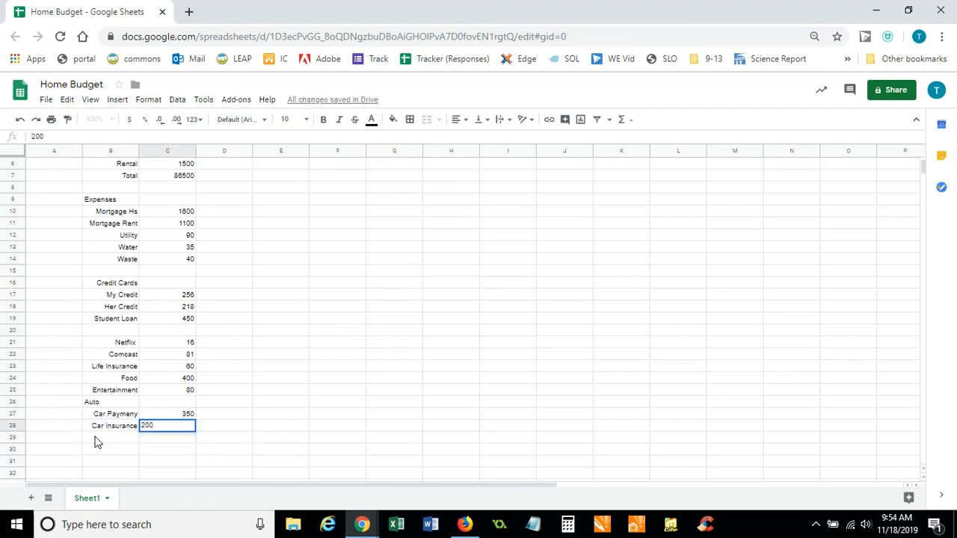
Step: Add a "Car Maint." expense in cell B29 with an amount of 100 in C29
{"action": "left_click", "coordinate": [94, 440]}
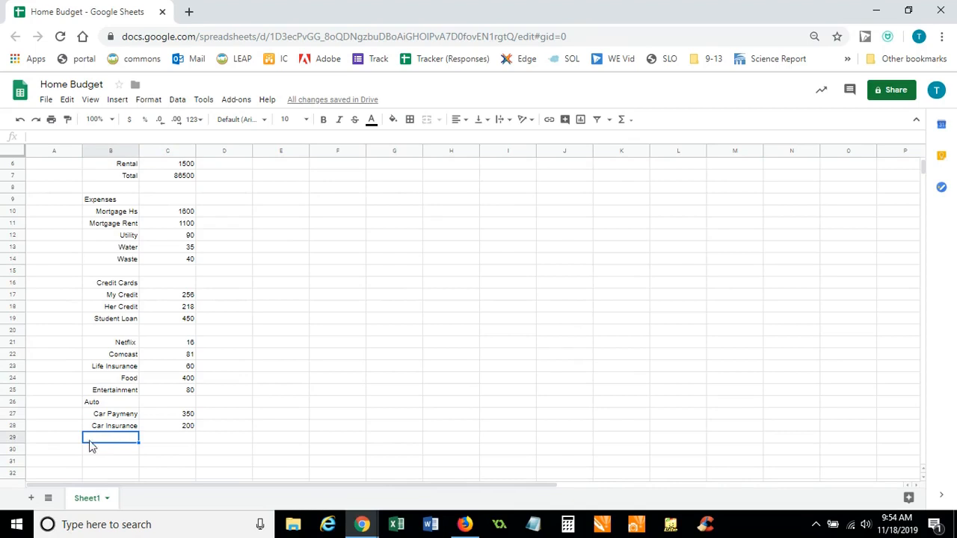
{"action": "type", "text": "Car Maint."}
{"action": "left_click", "coordinate": [118, 447]}
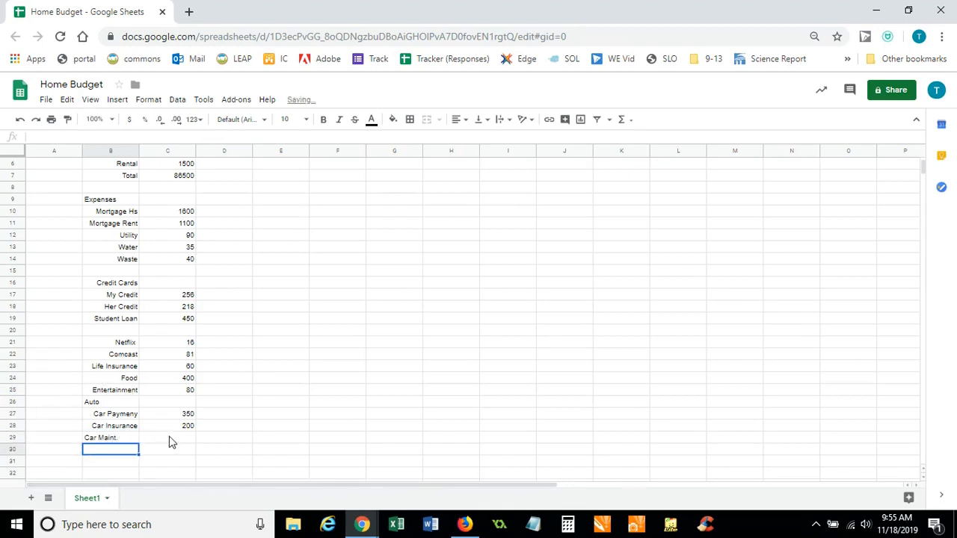
{"action": "left_click", "coordinate": [169, 440]}
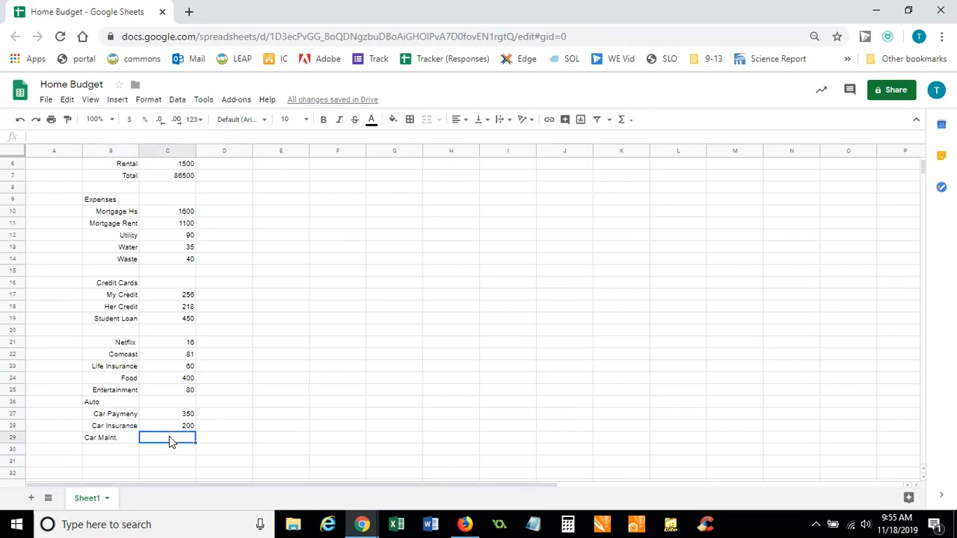
{"action": "type", "text": "100"}
{"action": "key", "text": "Return"}
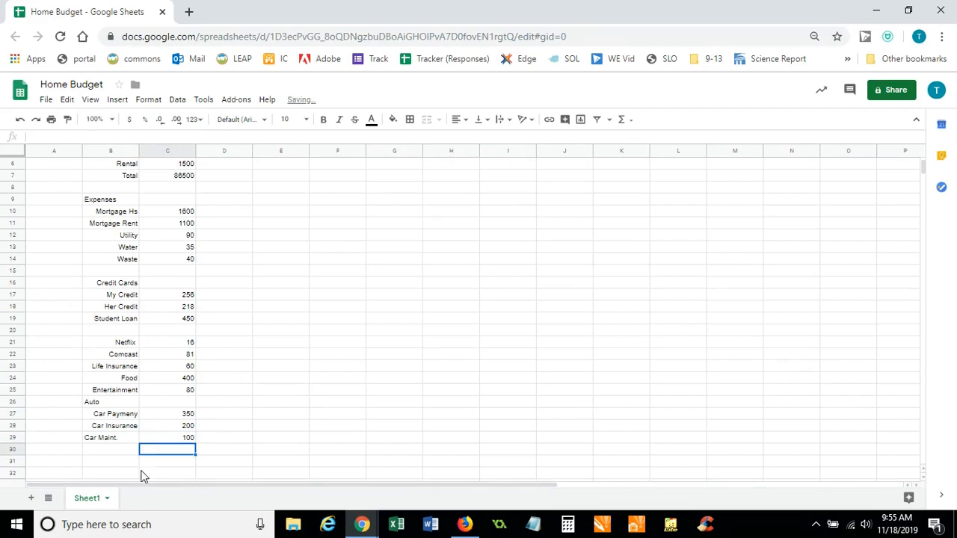
Step: Right-align the "Car Maint." label in cell B29
{"action": "left_click", "coordinate": [122, 441]}
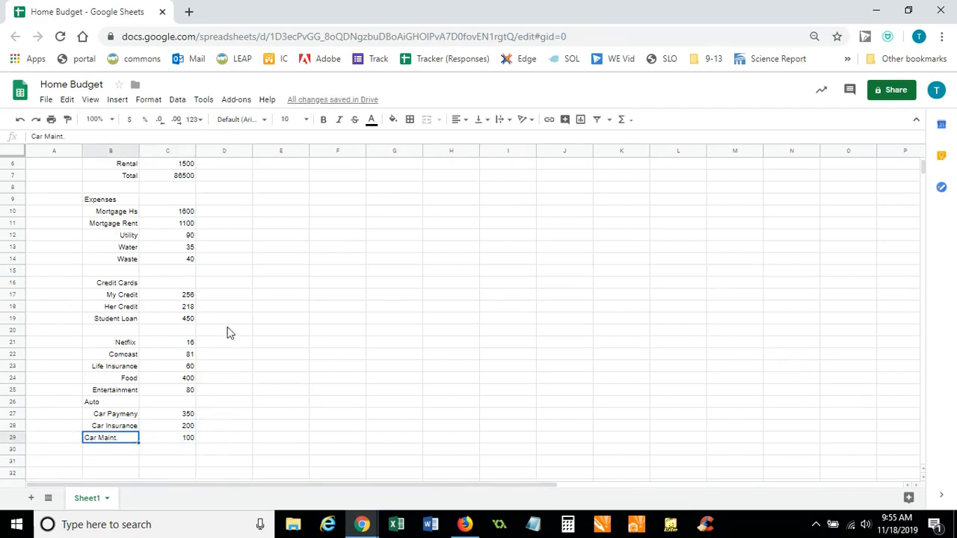
{"action": "left_click", "coordinate": [457, 119]}
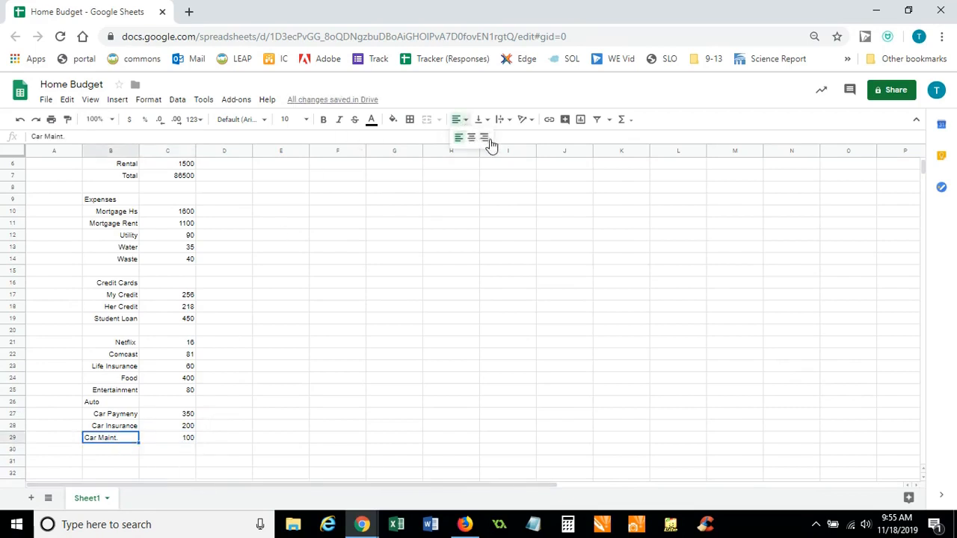
{"action": "left_click", "coordinate": [488, 143]}
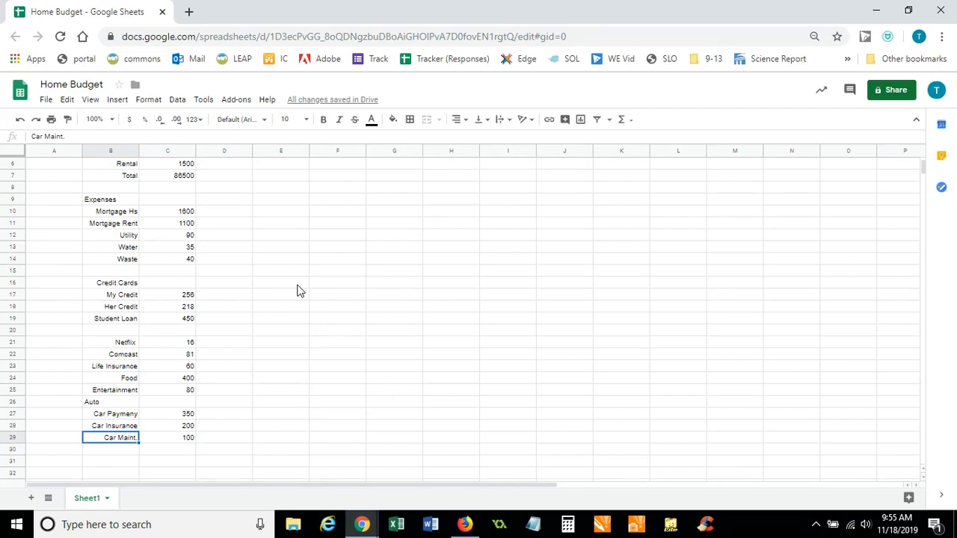
Step: Leave row 30 blank and add a "Cell Phone" expense in cell B31 with an amount of 120 in C31
{"action": "left_click", "coordinate": [113, 460]}
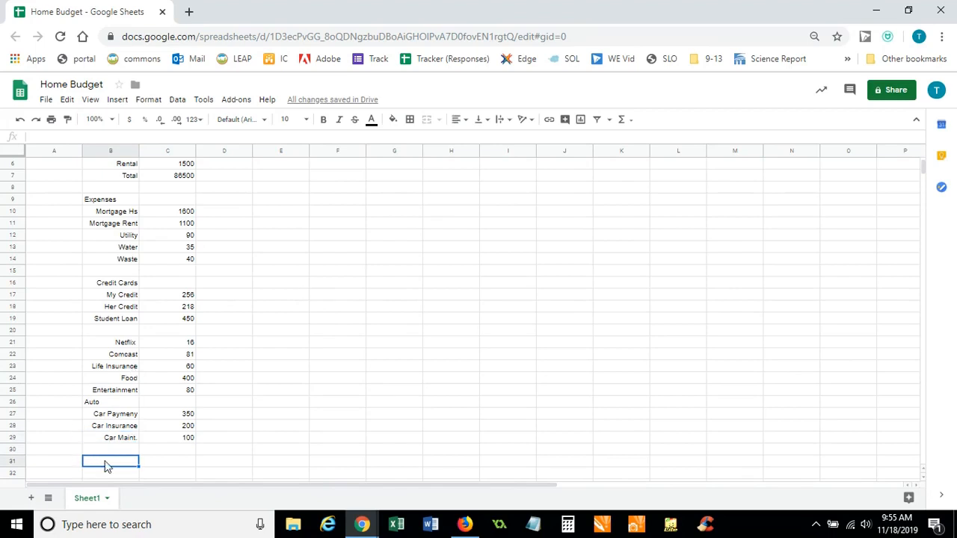
{"action": "key", "text": "Up"}
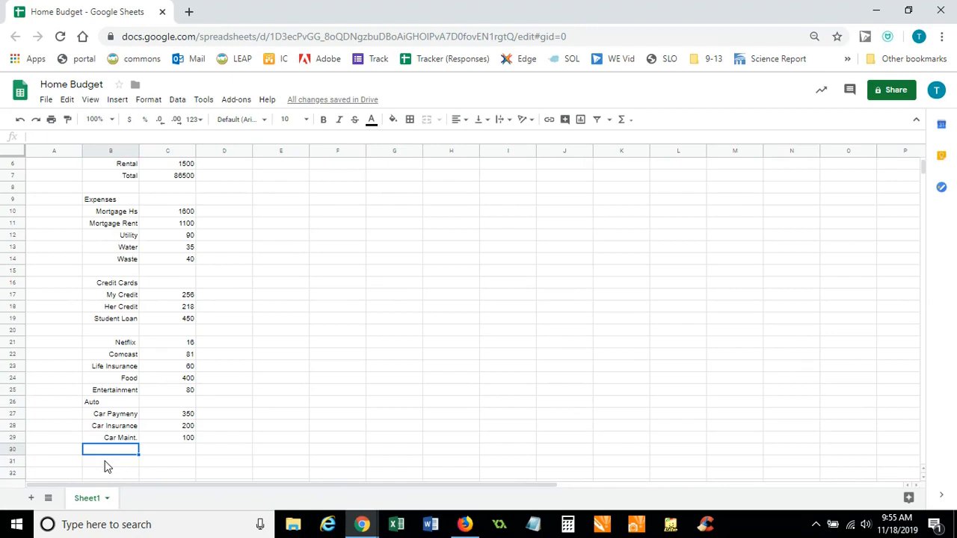
{"action": "left_click", "coordinate": [106, 461]}
{"action": "type", "text": "Cell Phone"}
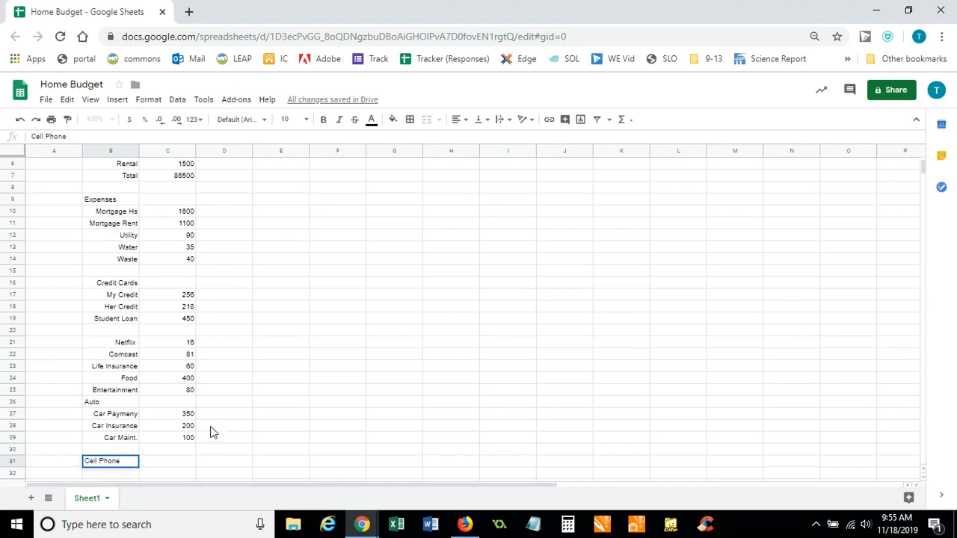
{"action": "left_click", "coordinate": [180, 465]}
{"action": "type", "text": "120"}
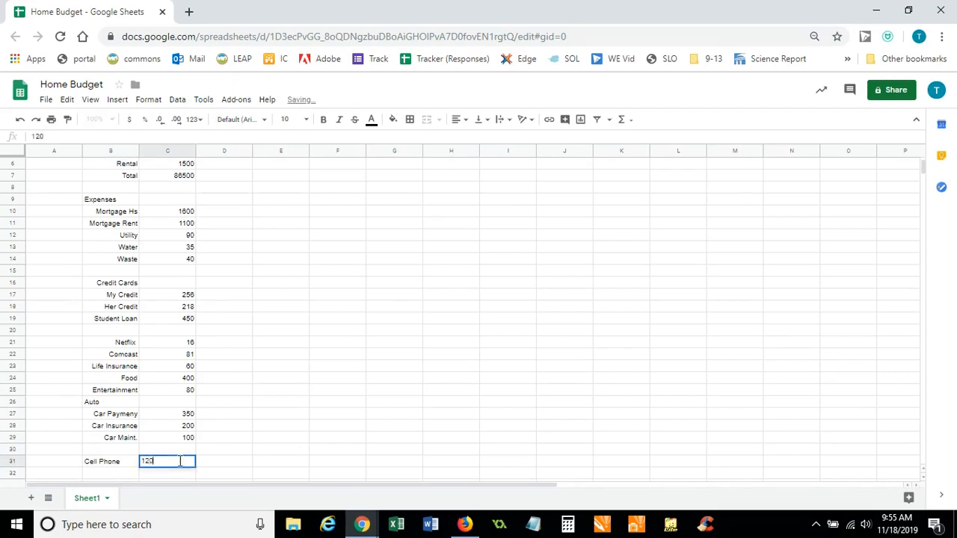
{"action": "key", "text": "Return"}
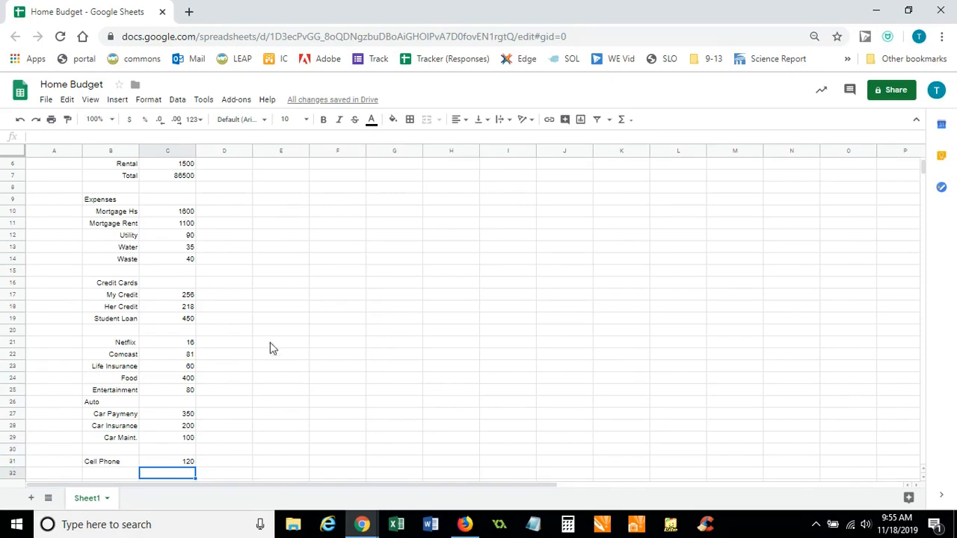
Step: Enter the label "Expenses" in cell B33, below the Cell Phone row, for the expense total
{"action": "scroll", "coordinate": [250, 335], "scroll_direction": "down", "scroll_amount": 1}
{"action": "scroll", "coordinate": [266, 341], "scroll_direction": "up", "scroll_amount": 2}
{"action": "scroll", "coordinate": [267, 342], "scroll_direction": "down", "scroll_amount": 2}
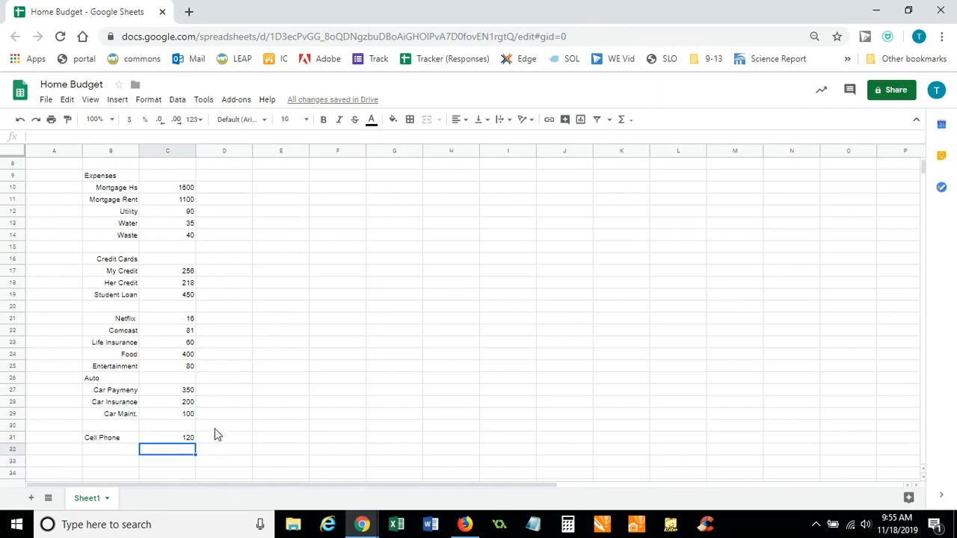
{"action": "left_click", "coordinate": [126, 461]}
{"action": "type", "text": "Expenses"}
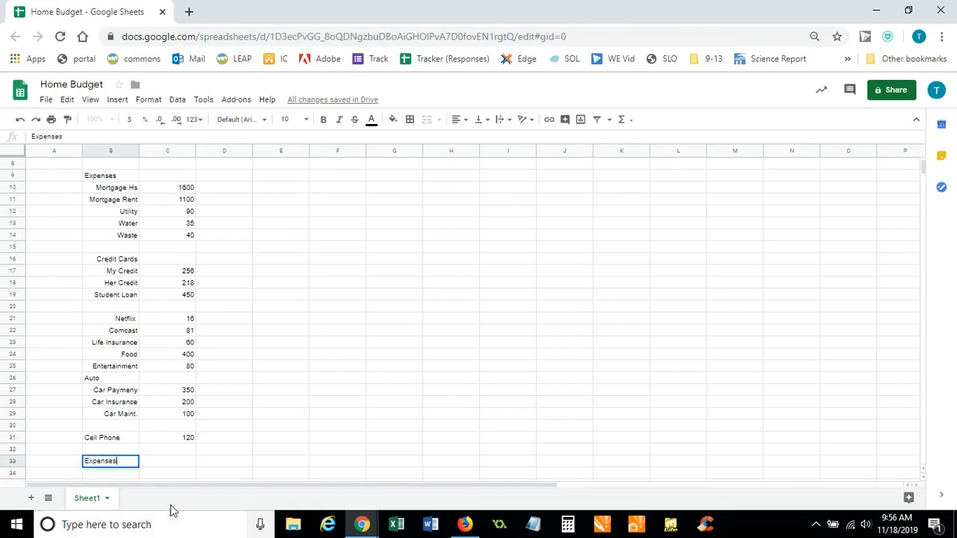
Step: Total the expenses in cell C33 with a SUM function over the range C10:C32
{"action": "left_click", "coordinate": [170, 458]}
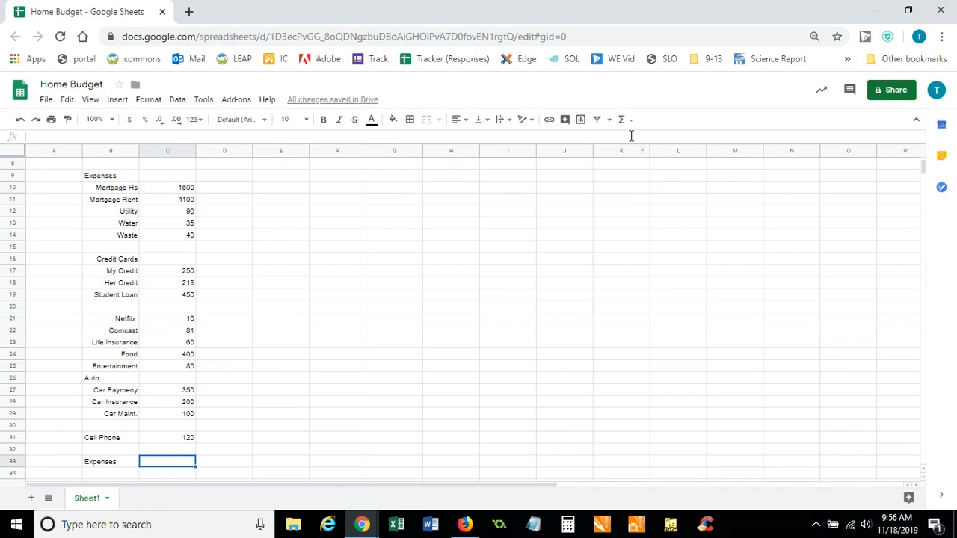
{"action": "scroll", "coordinate": [553, 299], "scroll_direction": "up", "scroll_amount": 2}
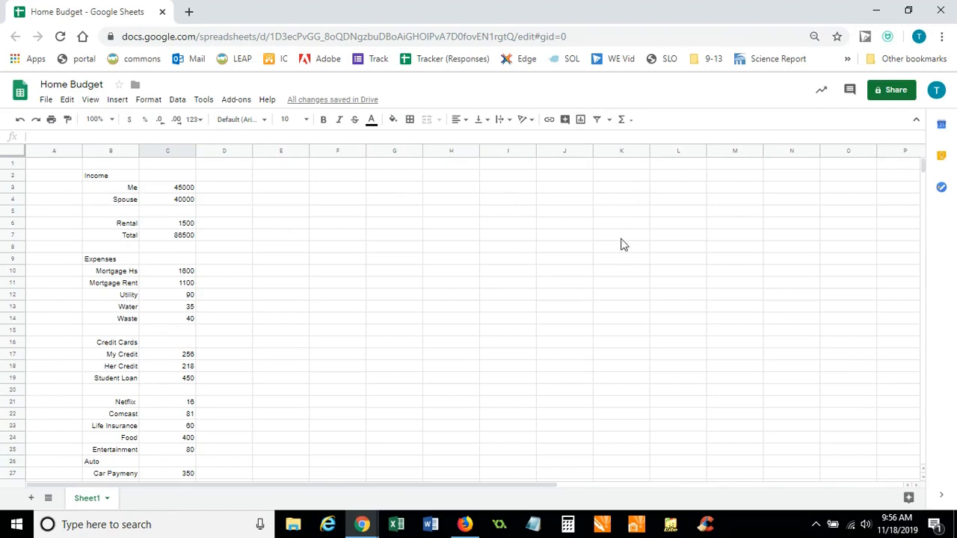
{"action": "scroll", "coordinate": [621, 244], "scroll_direction": "down", "scroll_amount": 3}
{"action": "scroll", "coordinate": [623, 231], "scroll_direction": "up", "scroll_amount": 1}
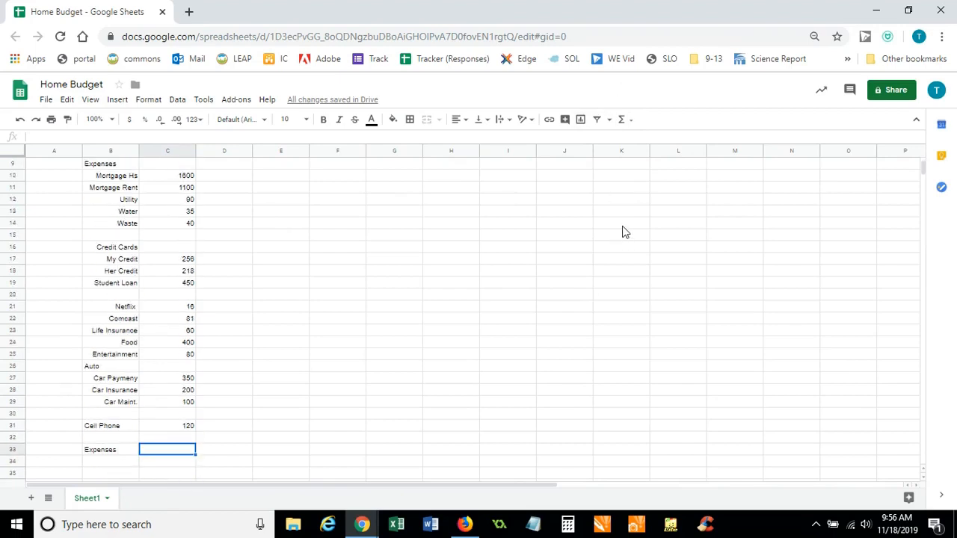
{"action": "left_click", "coordinate": [623, 125]}
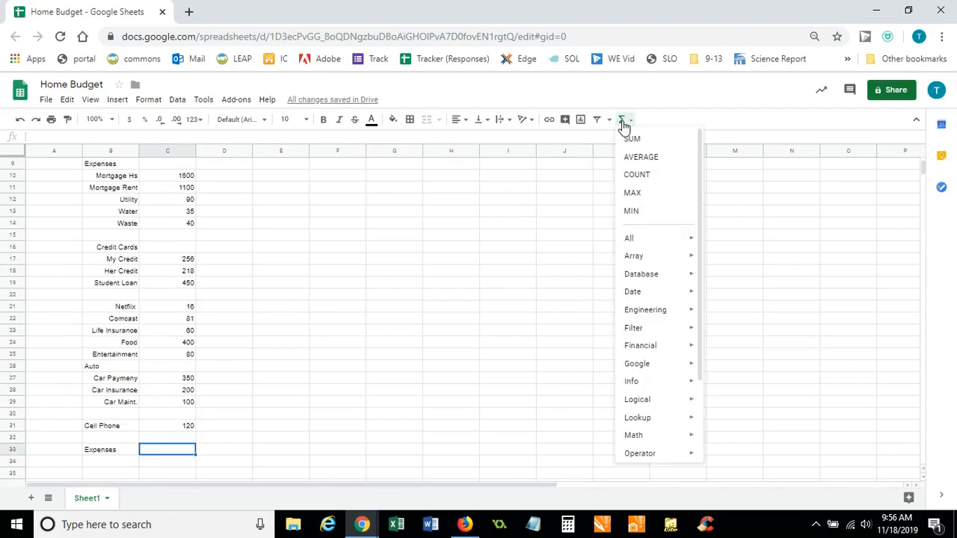
{"action": "left_click", "coordinate": [635, 140]}
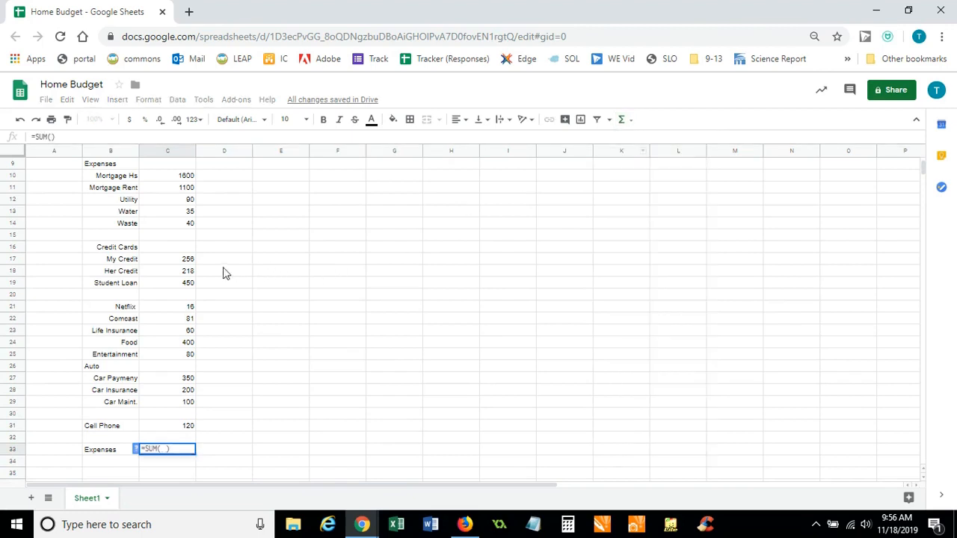
{"action": "left_click_drag", "start_coordinate": [176, 178], "coordinate": [184, 438]}
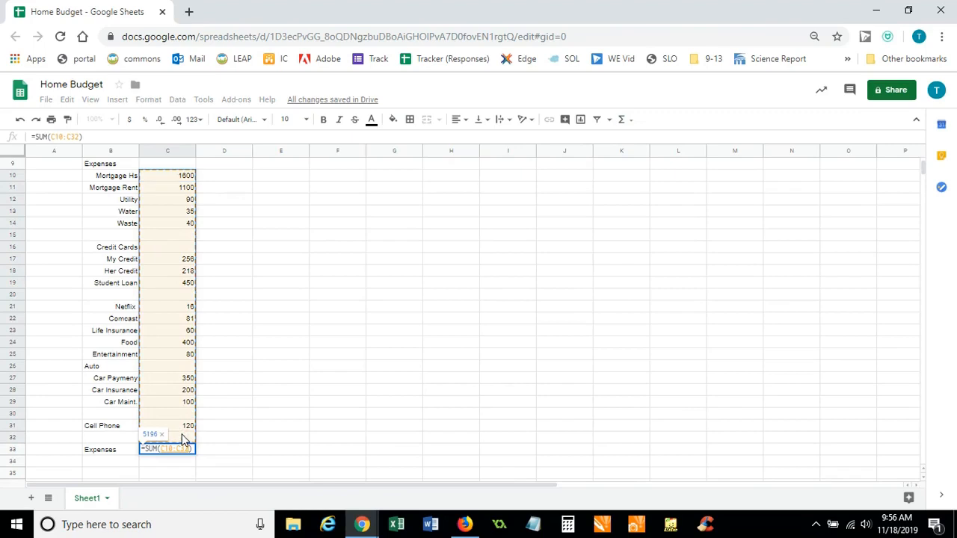
{"action": "key", "text": "Return"}
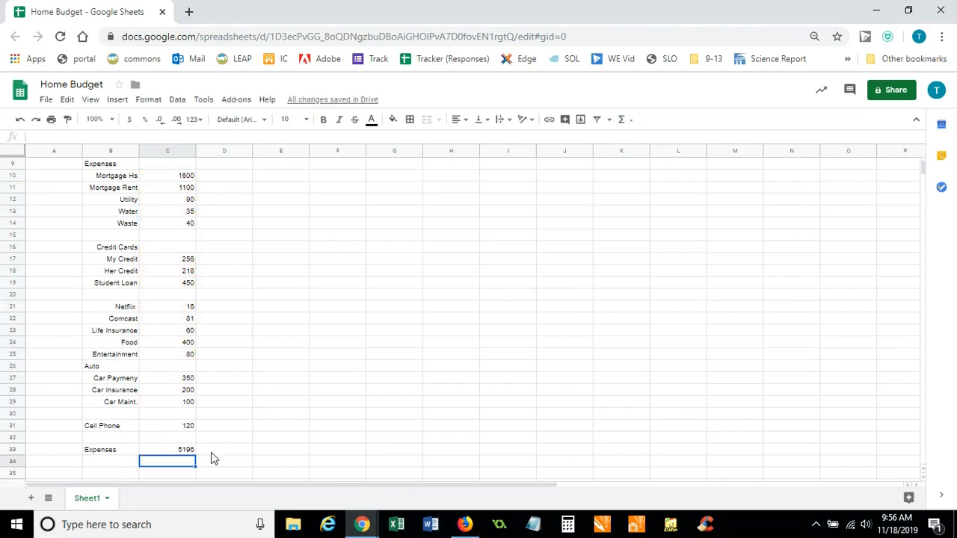
Step: Enter the label "Monthly" in cell B8, below the income Total, and right-align it
{"action": "scroll", "coordinate": [220, 453], "scroll_direction": "up", "scroll_amount": 1}
{"action": "scroll", "coordinate": [221, 453], "scroll_direction": "up", "scroll_amount": 2}
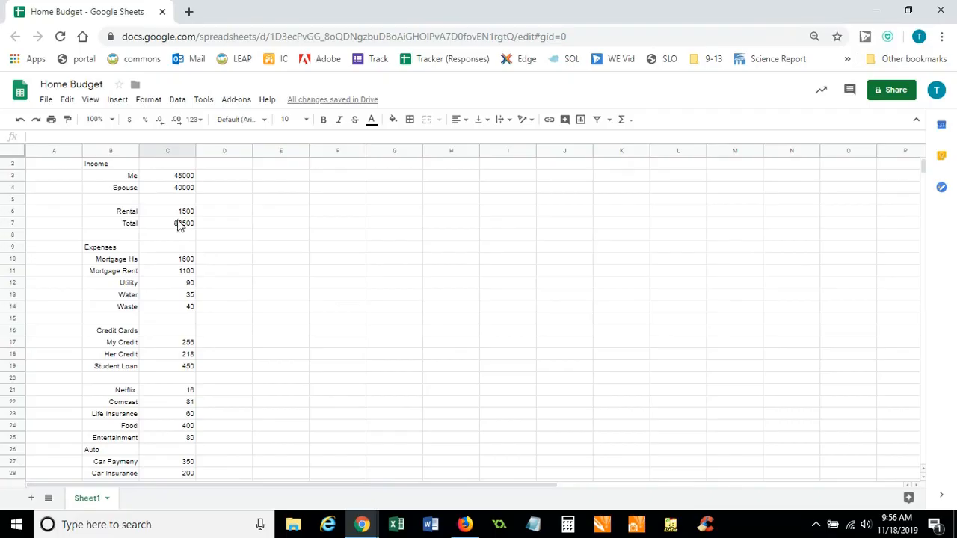
{"action": "scroll", "coordinate": [183, 226], "scroll_direction": "up", "scroll_amount": 1}
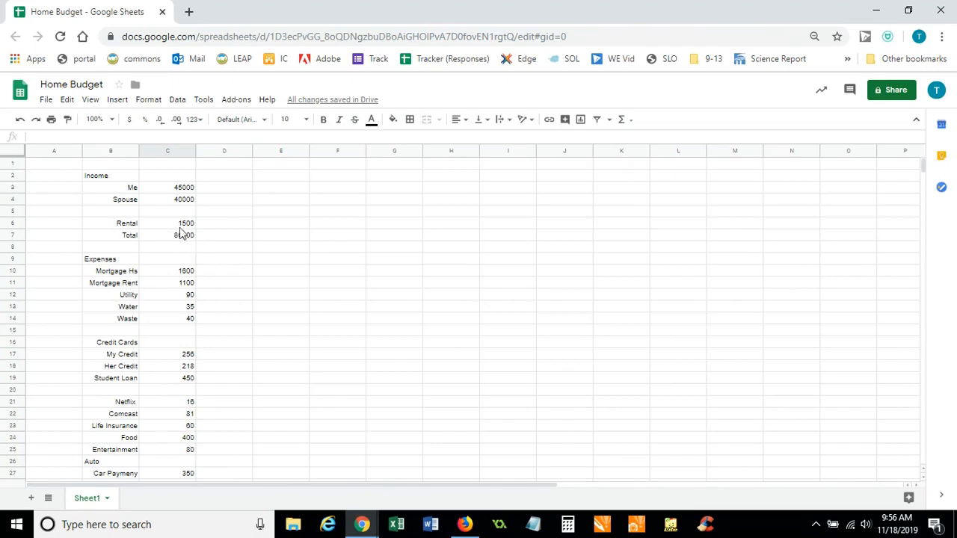
{"action": "left_click", "coordinate": [110, 248]}
{"action": "type", "text": "Monthly"}
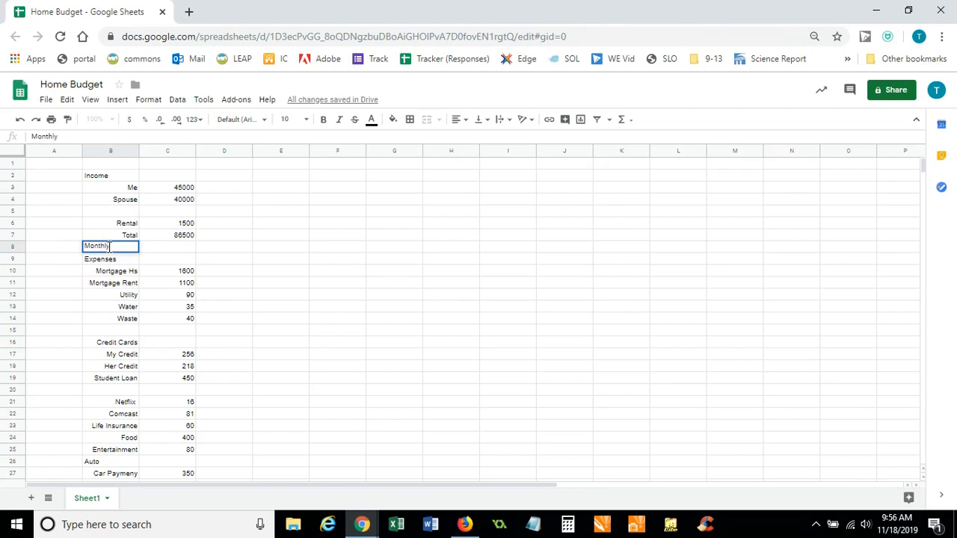
{"action": "key", "text": "Return"}
{"action": "left_click", "coordinate": [110, 250]}
{"action": "left_click", "coordinate": [461, 119]}
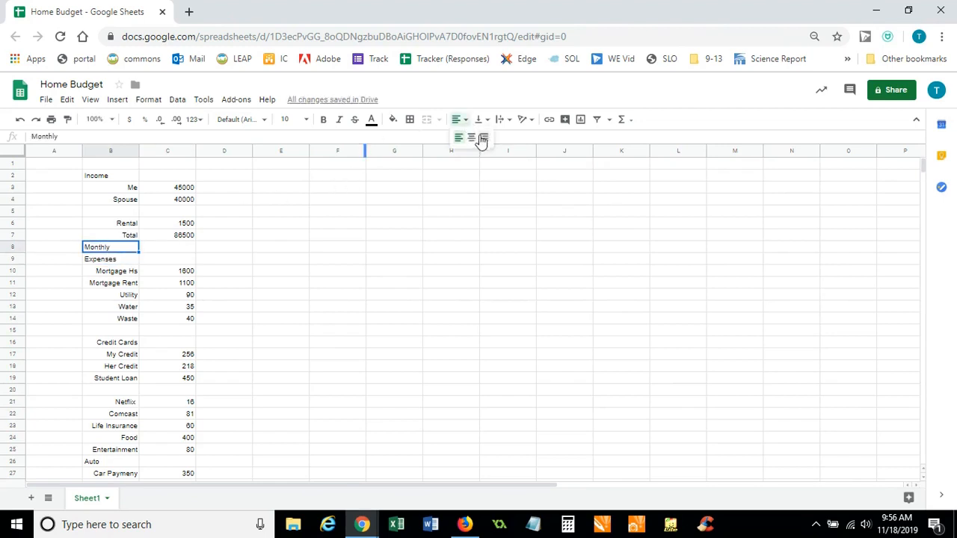
{"action": "left_click", "coordinate": [482, 138]}
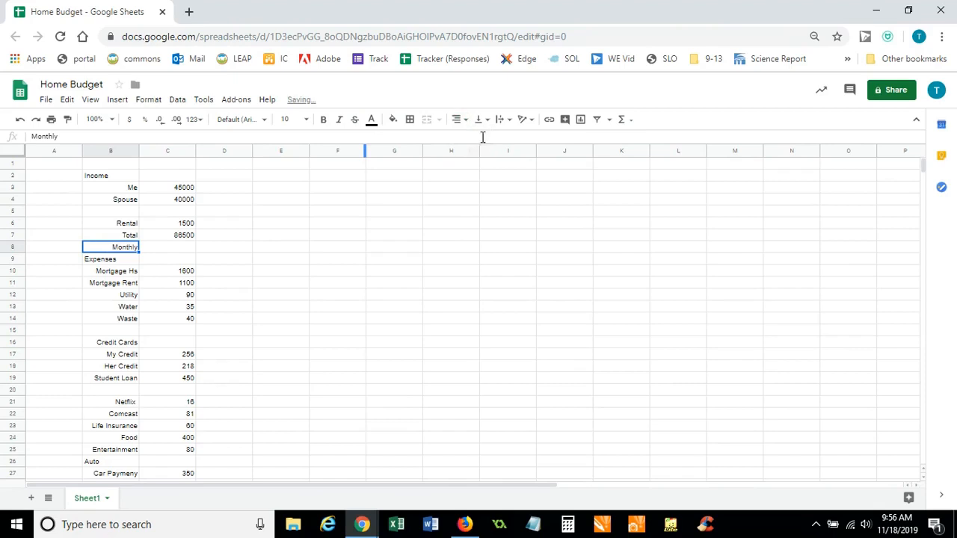
Step: Calculate the monthly income in cell C8 with the formula =C7/12
{"action": "left_click", "coordinate": [177, 252]}
{"action": "type", "text": "="}
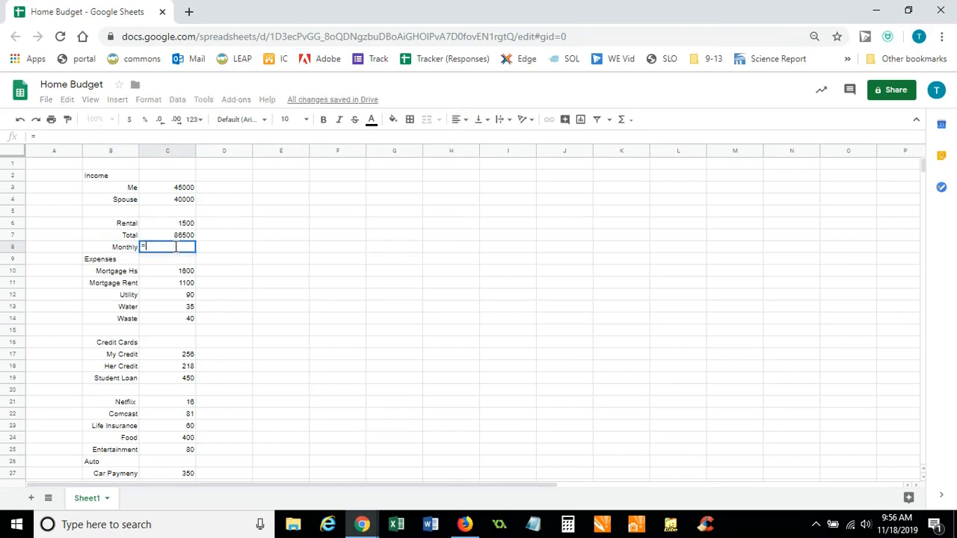
{"action": "left_click", "coordinate": [180, 236]}
{"action": "type", "text": "/"}
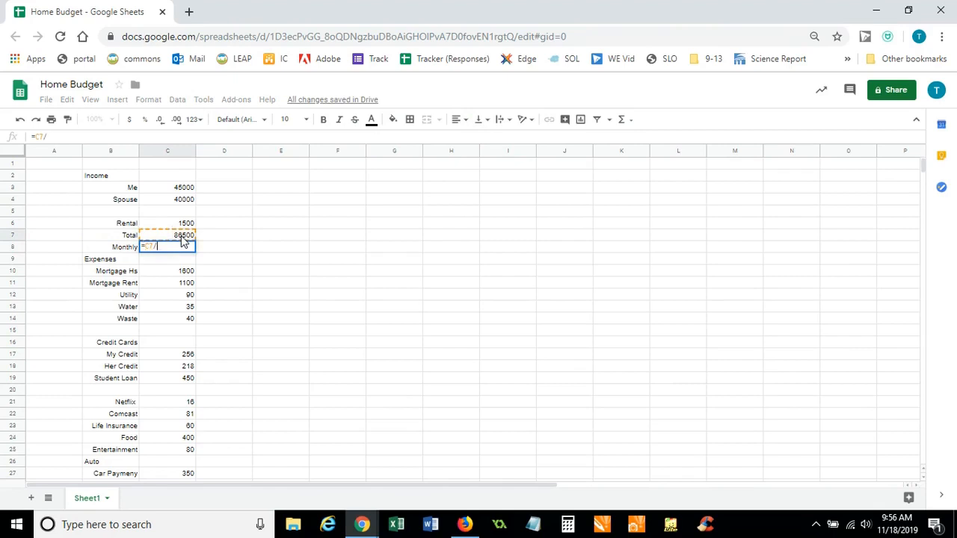
{"action": "type", "text": "12"}
{"action": "key", "text": "Return"}
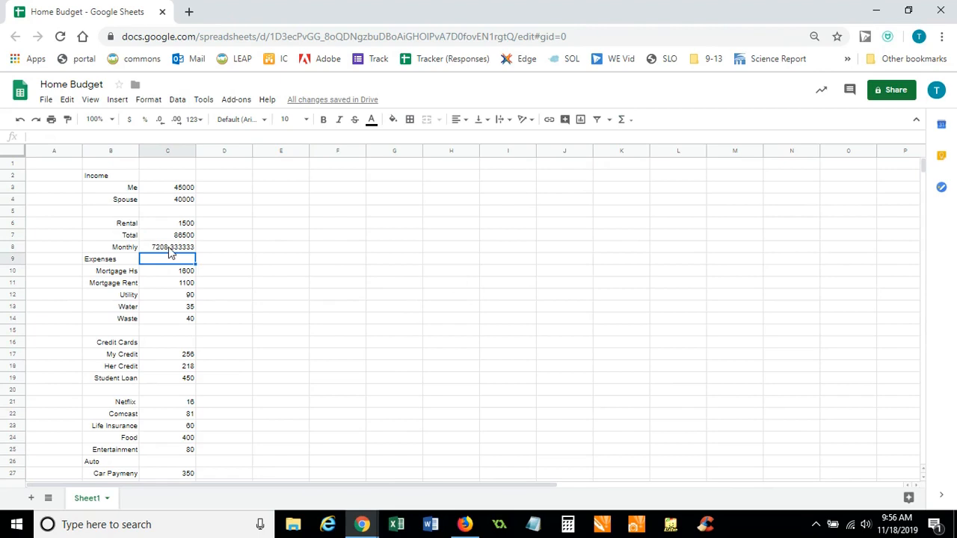
Step: Insert a row above the income section's Monthly row and enter the label "Taxes" in its cell B8
{"action": "left_click", "coordinate": [10, 247]}
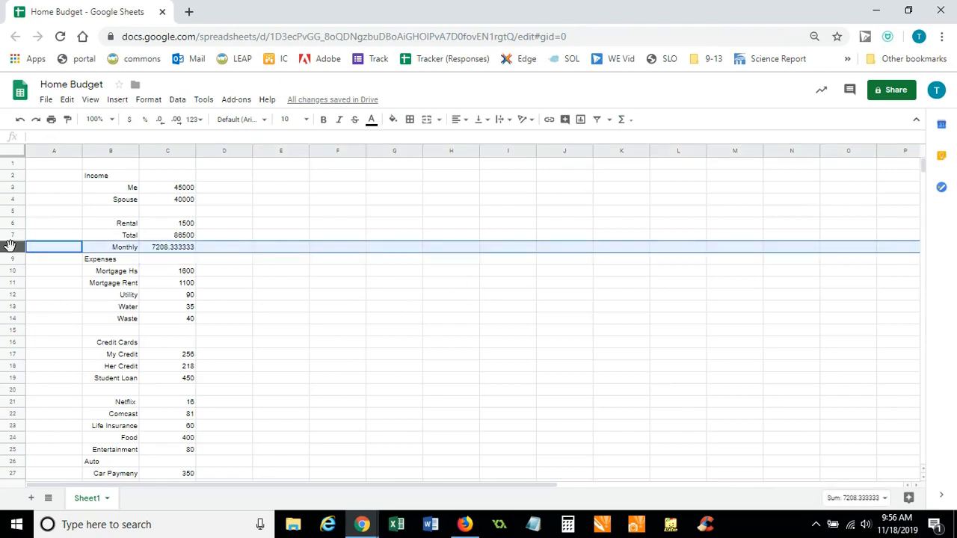
{"action": "right_click", "coordinate": [10, 246]}
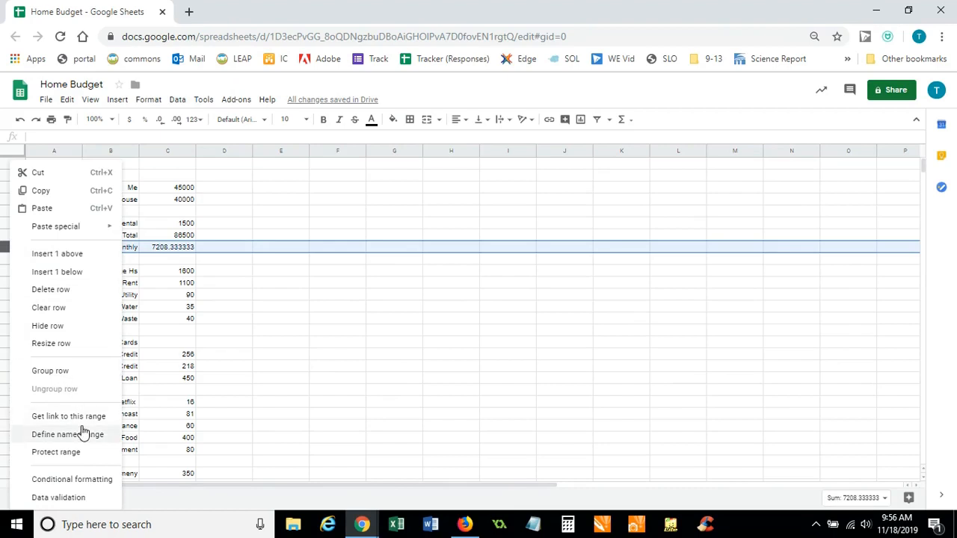
{"action": "left_click", "coordinate": [66, 255]}
{"action": "left_click", "coordinate": [219, 250]}
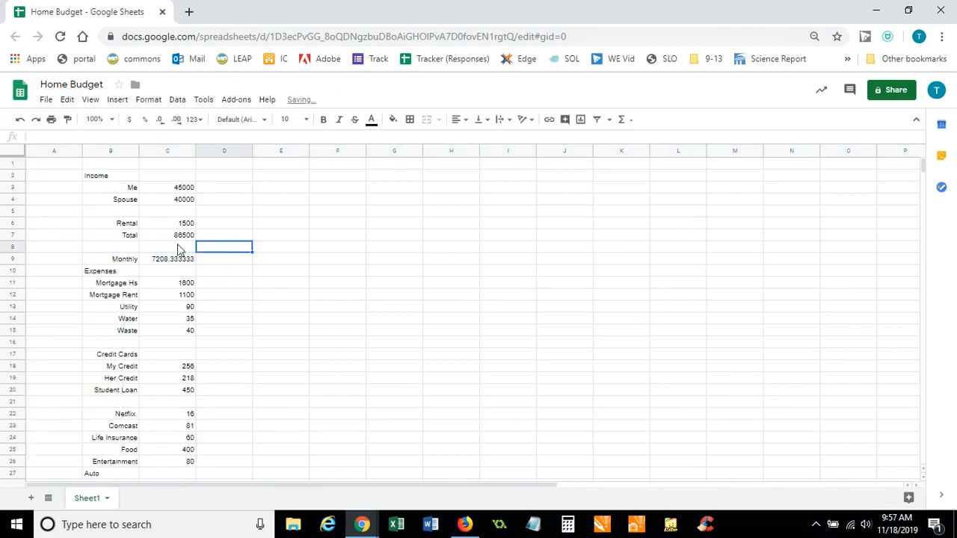
{"action": "left_click", "coordinate": [127, 249]}
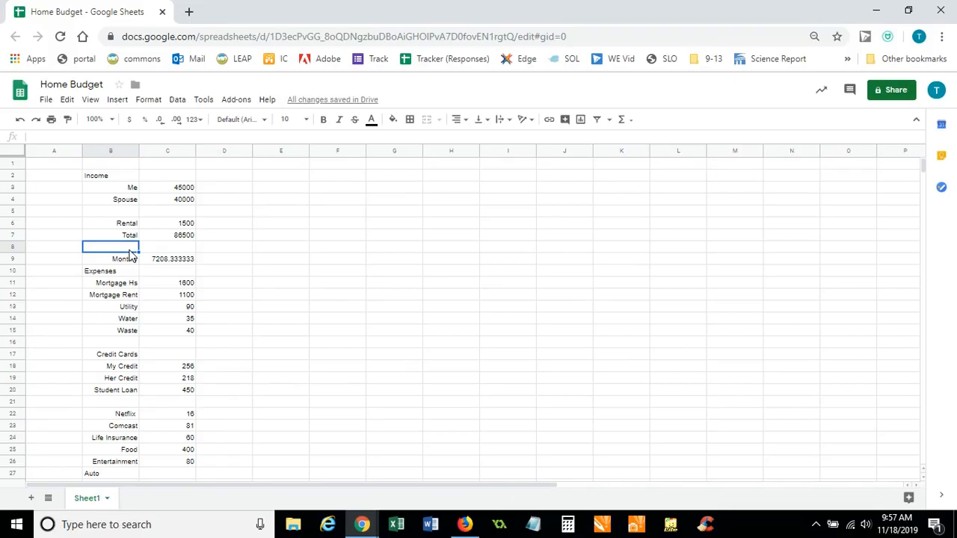
{"action": "type", "text": "Total"}
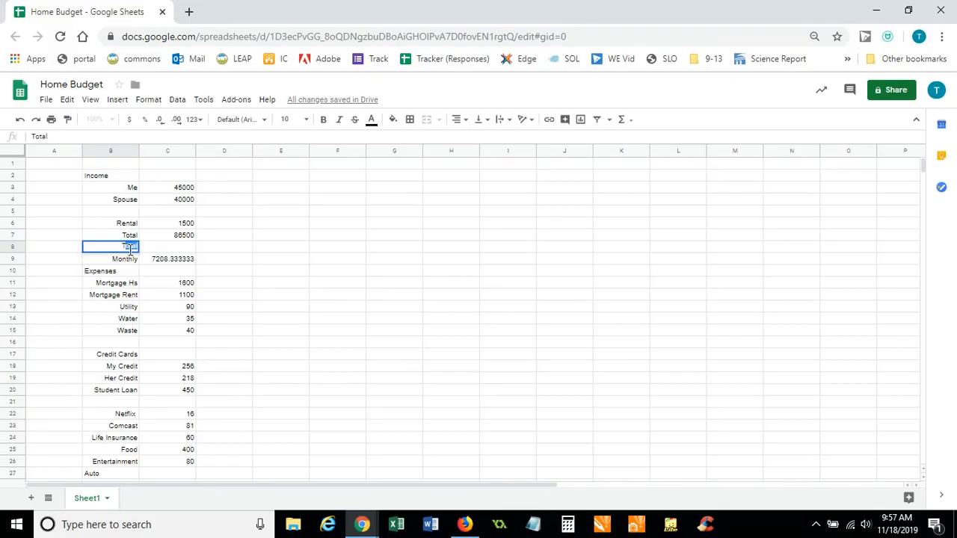
{"action": "type", "text": "axes"}
Step: Check the 2019 federal income tax brackets on the NerdWallet page and calculate the taxes in cell C8 with the formula =C7*.22
{"action": "left_click", "coordinate": [172, 249]}
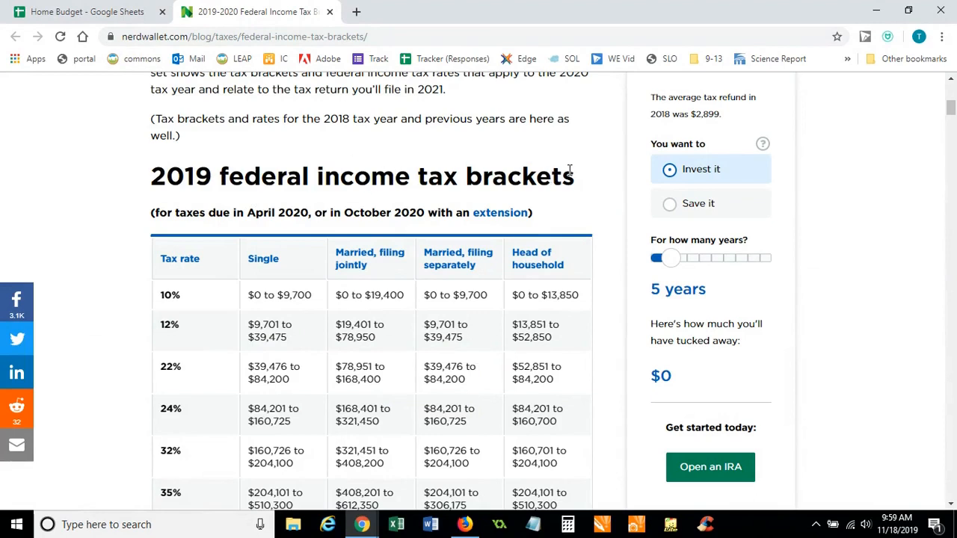
{"action": "scroll", "coordinate": [143, 304], "scroll_direction": "down", "scroll_amount": 1}
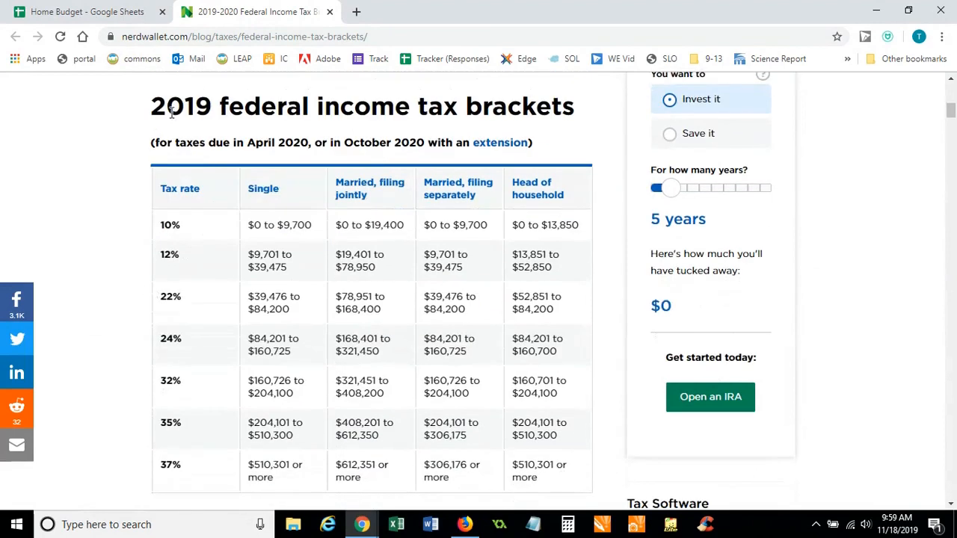
{"action": "left_click", "coordinate": [87, 11]}
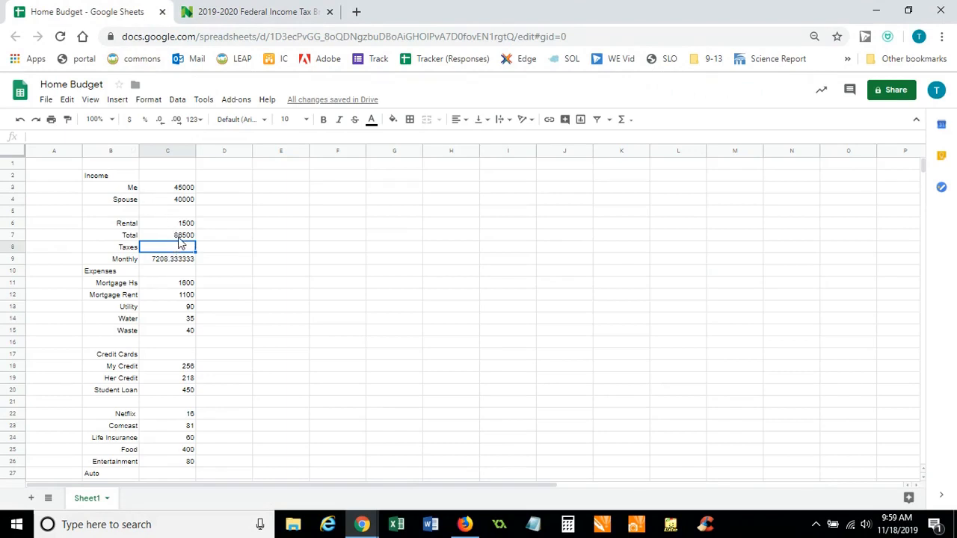
{"action": "left_click", "coordinate": [289, 14]}
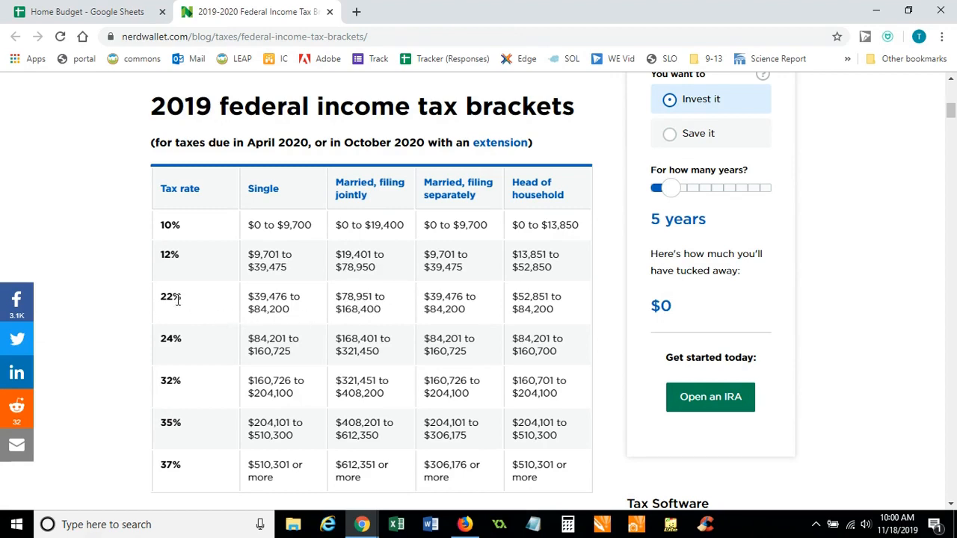
{"action": "left_click", "coordinate": [75, 18]}
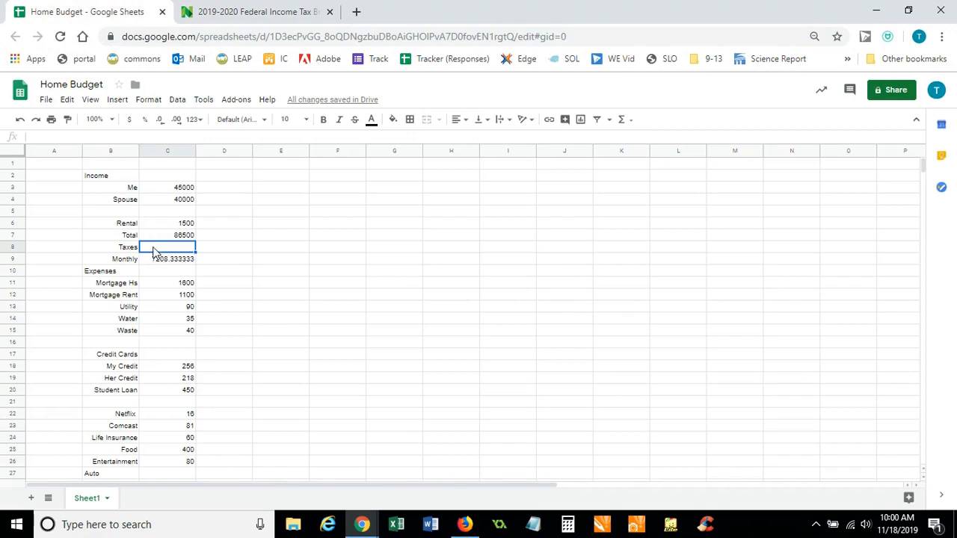
{"action": "type", "text": "="}
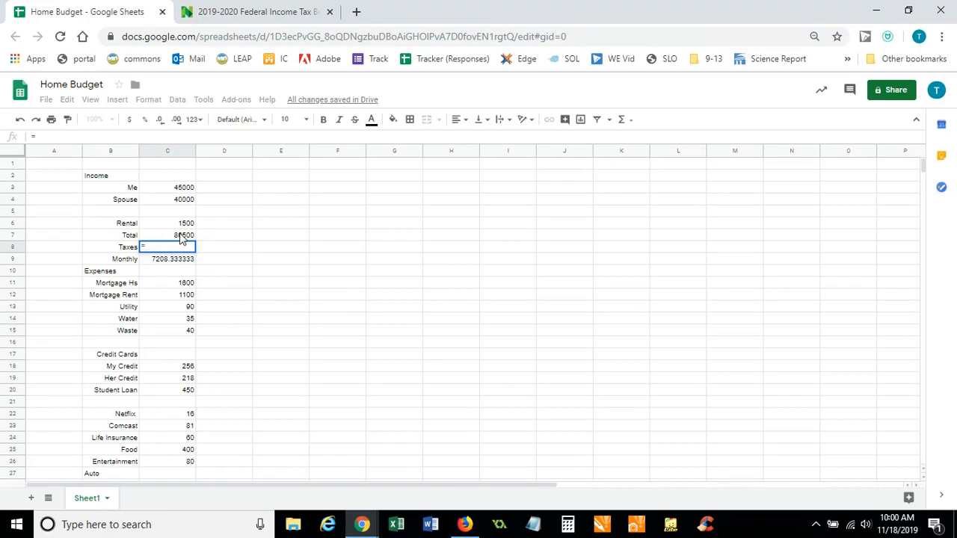
{"action": "left_click", "coordinate": [180, 236]}
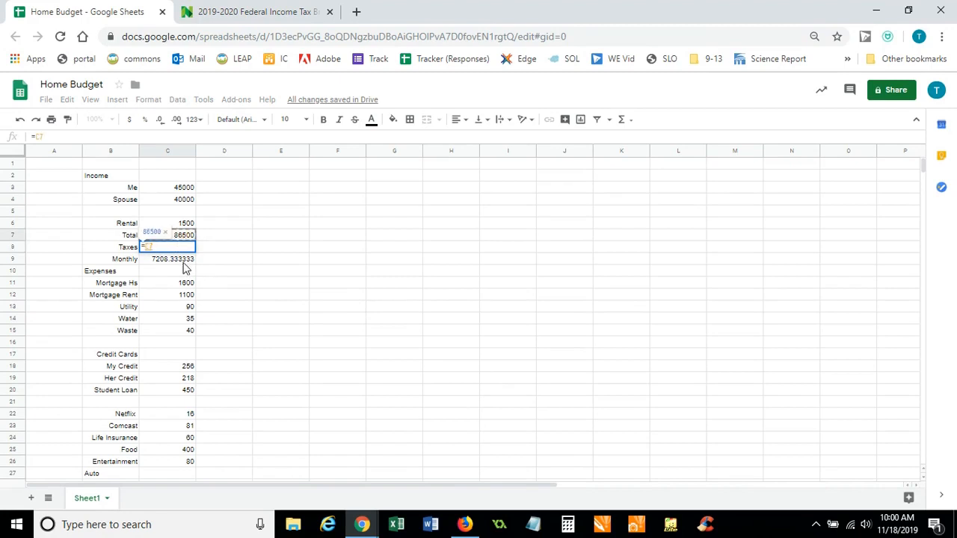
{"action": "type", "text": "*.22"}
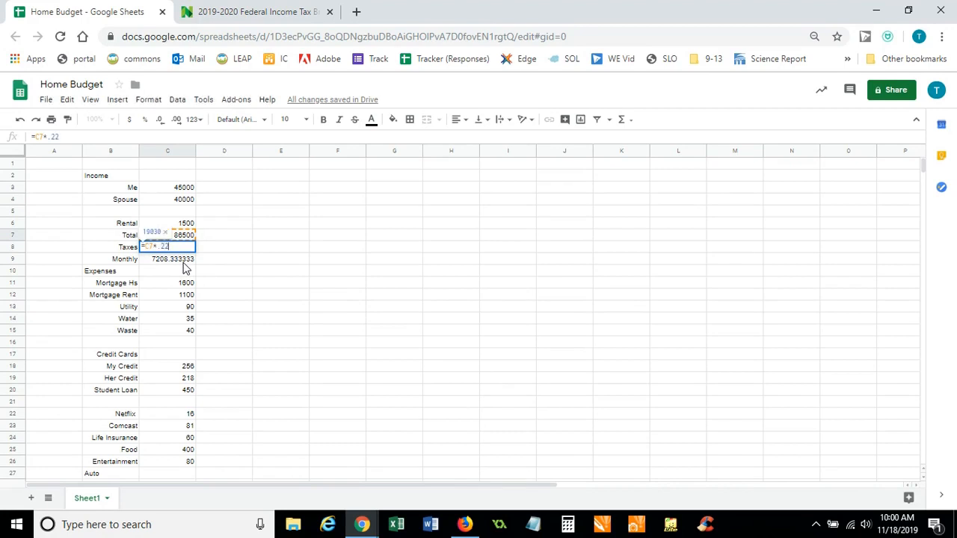
{"action": "key", "text": "Return"}
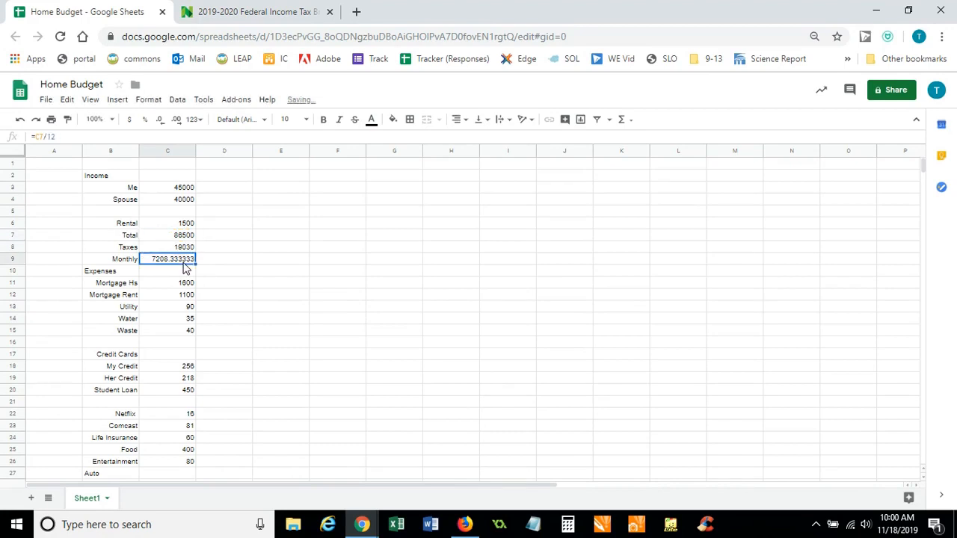
Step: Insert another row above the Monthly row and enter the label "After Tax" in its cell B9
{"action": "right_click", "coordinate": [21, 261]}
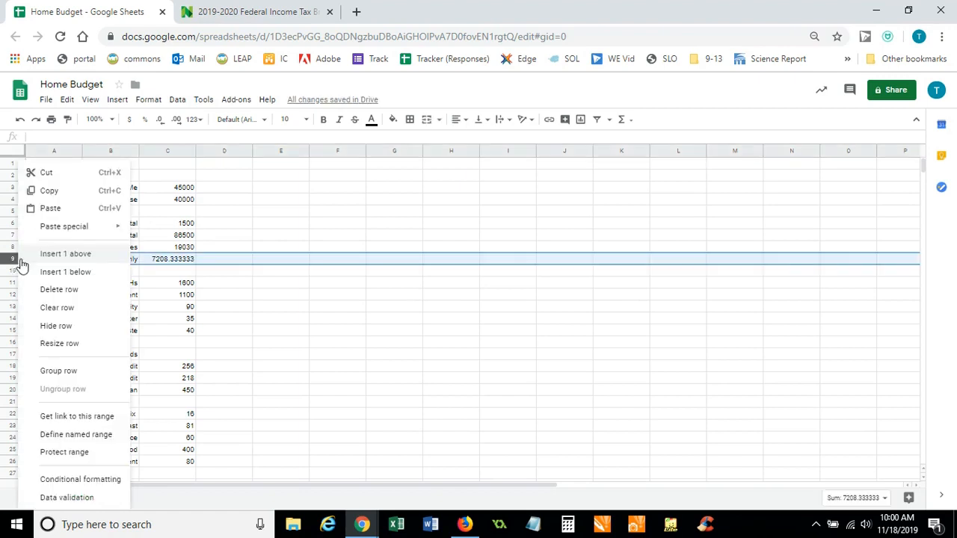
{"action": "left_click", "coordinate": [50, 255]}
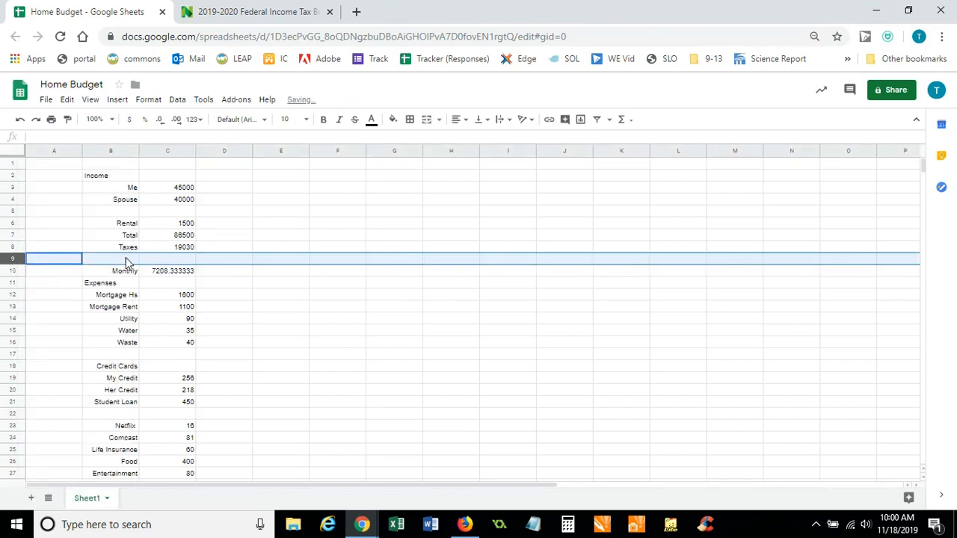
{"action": "left_click", "coordinate": [127, 262]}
{"action": "type", "text": "Remai"}
{"action": "key", "text": "BackSpace"}
{"action": "key", "text": "BackSpace"}
{"action": "type", "text": "ining"}
{"action": "key", "text": "BackSpace"}
{"action": "key", "text": "BackSpace"}
{"action": "key", "text": "BackSpace"}
{"action": "key", "text": "BackSpace"}
{"action": "key", "text": "BackSpace"}
{"action": "key", "text": "BackSpace"}
{"action": "key", "text": "BackSpace"}
{"action": "key", "text": "BackSpace"}
{"action": "type", "text": "A"}
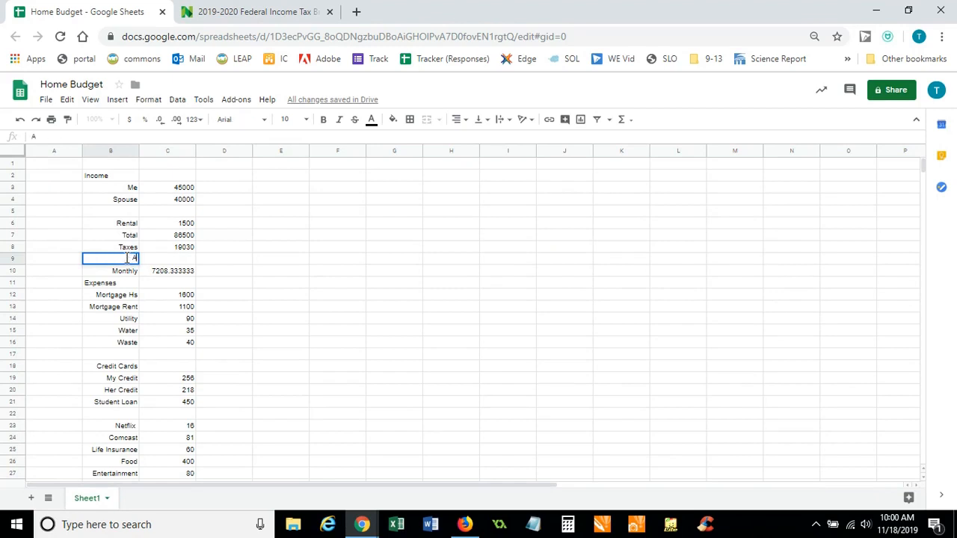
{"action": "type", "text": "fter Tax"}
Step: Calculate the after-tax income in cell C9 by subtracting Taxes from Total with the formula =C7-C8
{"action": "left_click", "coordinate": [173, 263]}
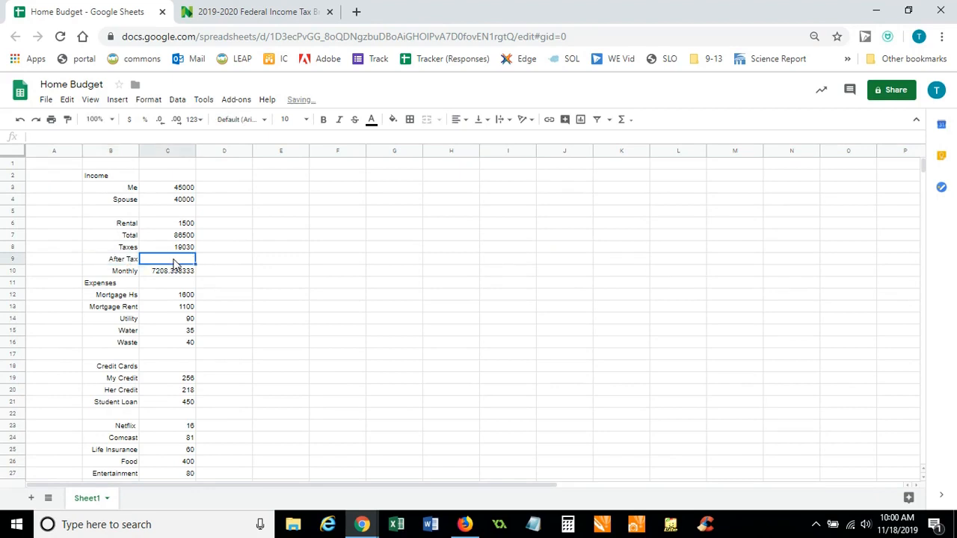
{"action": "left_click", "coordinate": [184, 234]}
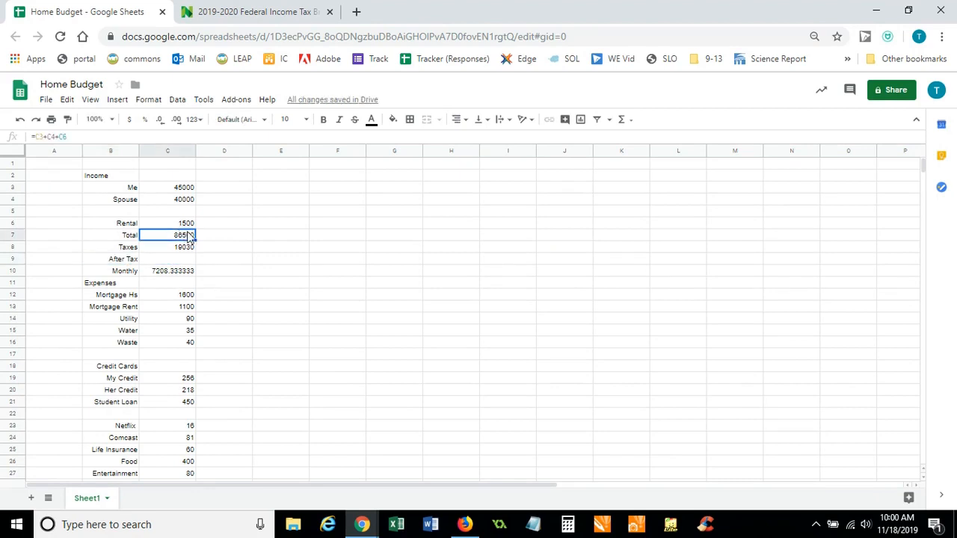
{"action": "left_click", "coordinate": [165, 259]}
{"action": "type", "text": "="}
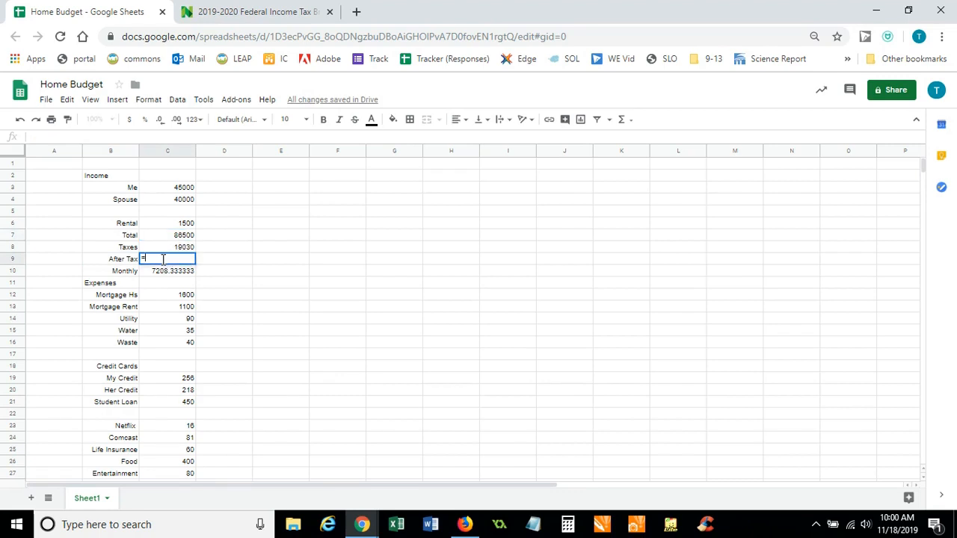
{"action": "left_click", "coordinate": [171, 237]}
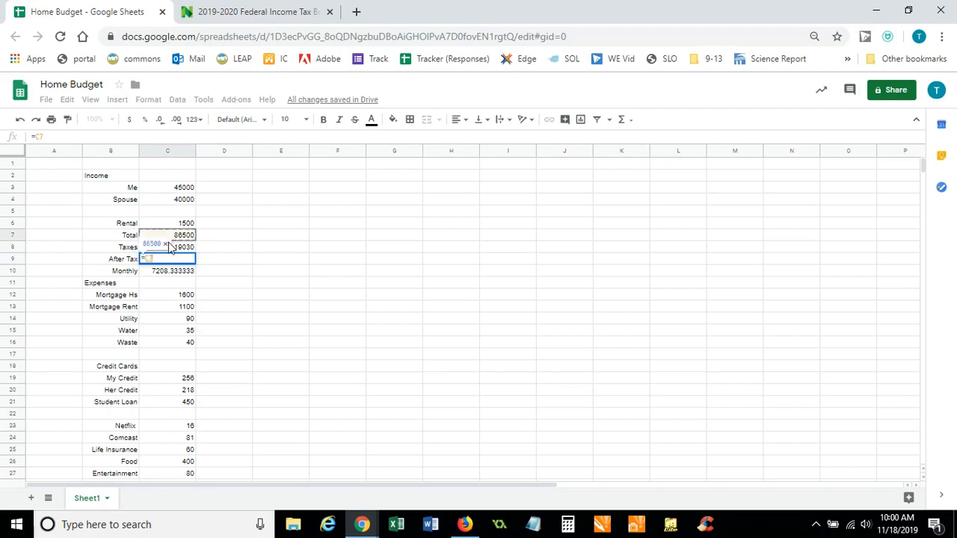
{"action": "type", "text": "-"}
{"action": "left_click", "coordinate": [184, 249]}
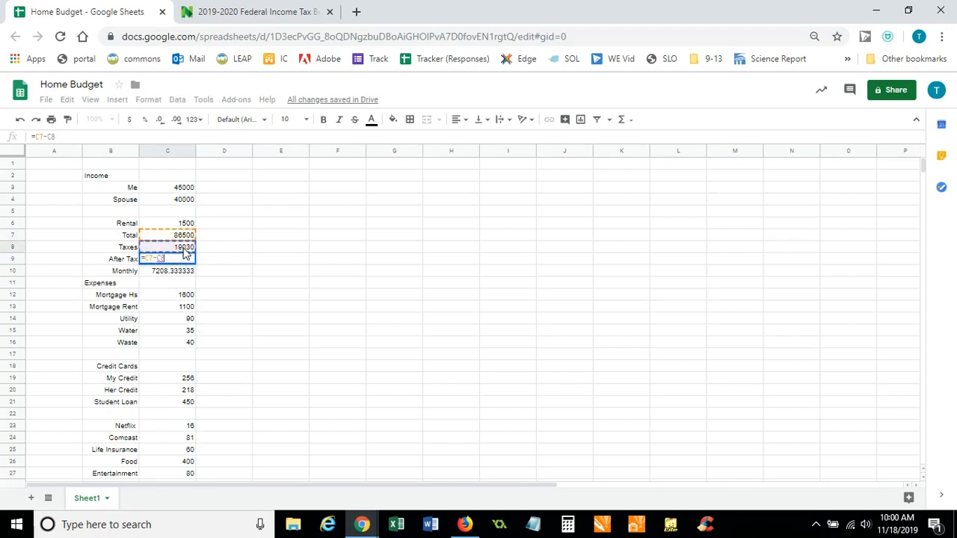
{"action": "key", "text": "Return"}
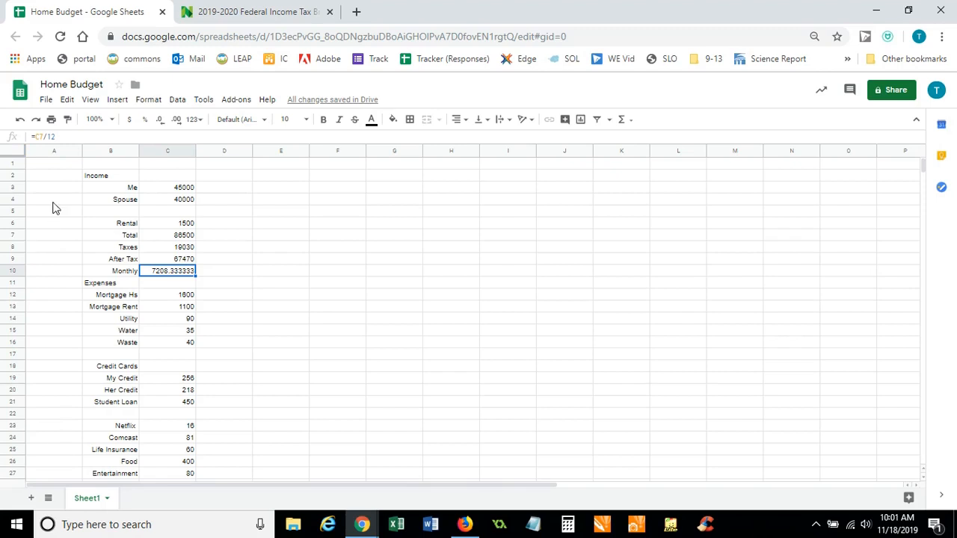
Step: Change the Monthly formula in cell C10 to =C9/12 so it uses the after-tax income
{"action": "left_click", "coordinate": [72, 136]}
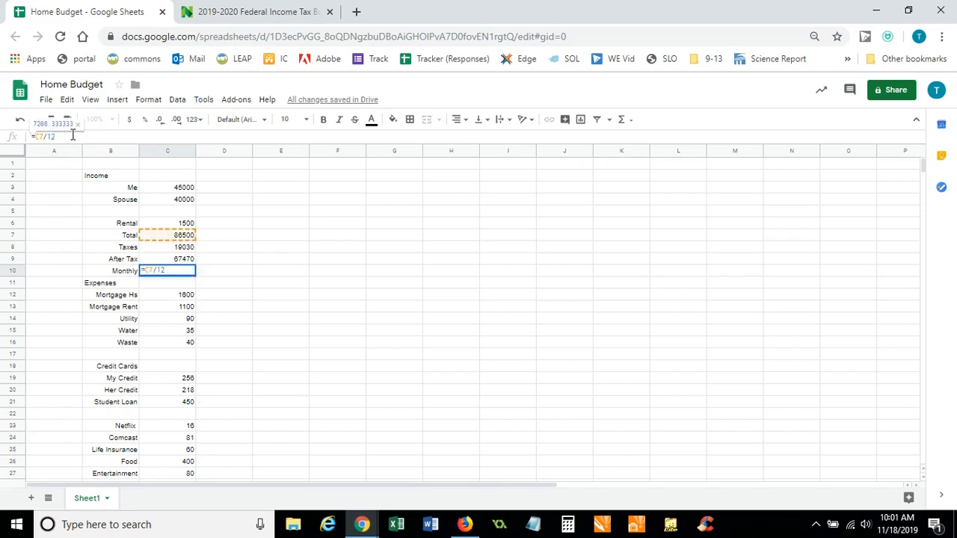
{"action": "key", "text": "BackSpace"}
{"action": "type", "text": "9"}
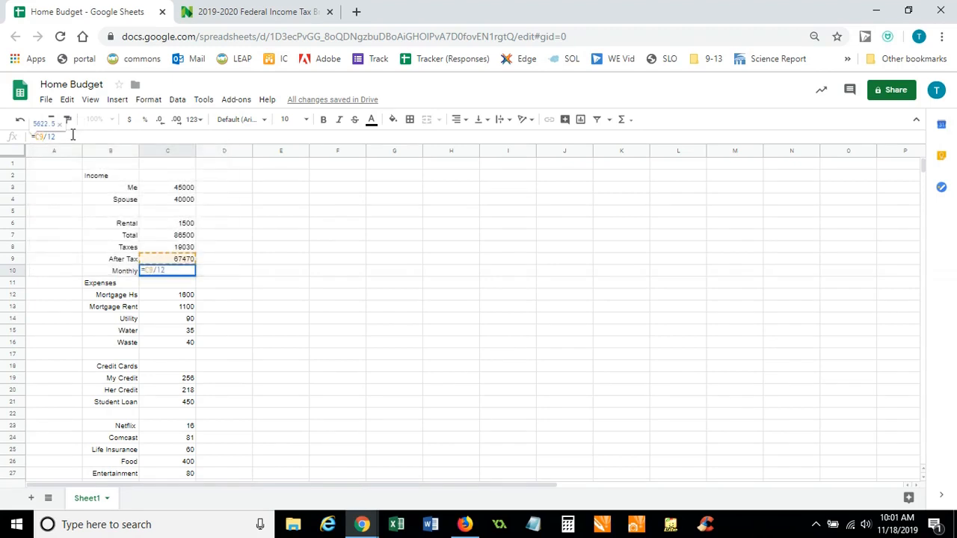
{"action": "key", "text": "Return"}
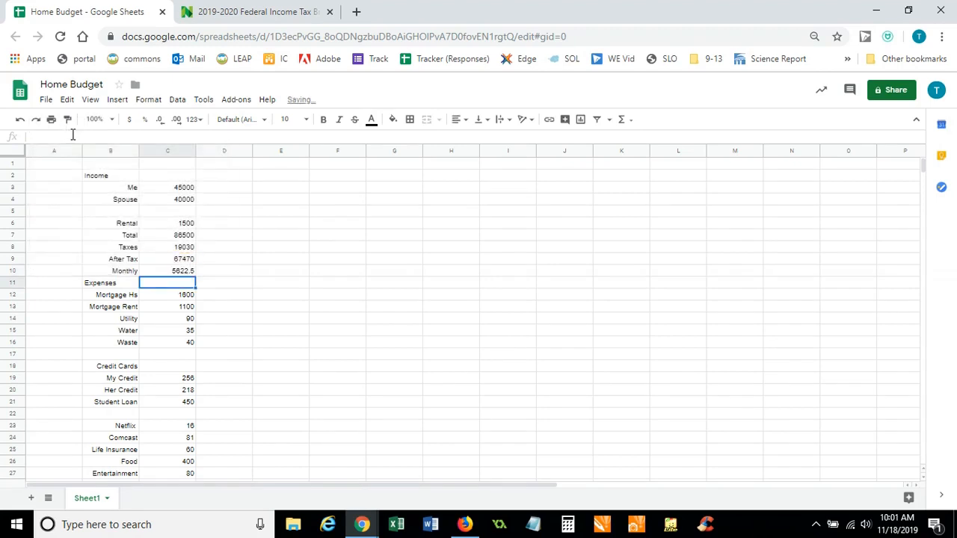
Step: Enter the label "Cash Remaining" in cell B37, below the Expenses total
{"action": "scroll", "coordinate": [220, 280], "scroll_direction": "down", "scroll_amount": 4}
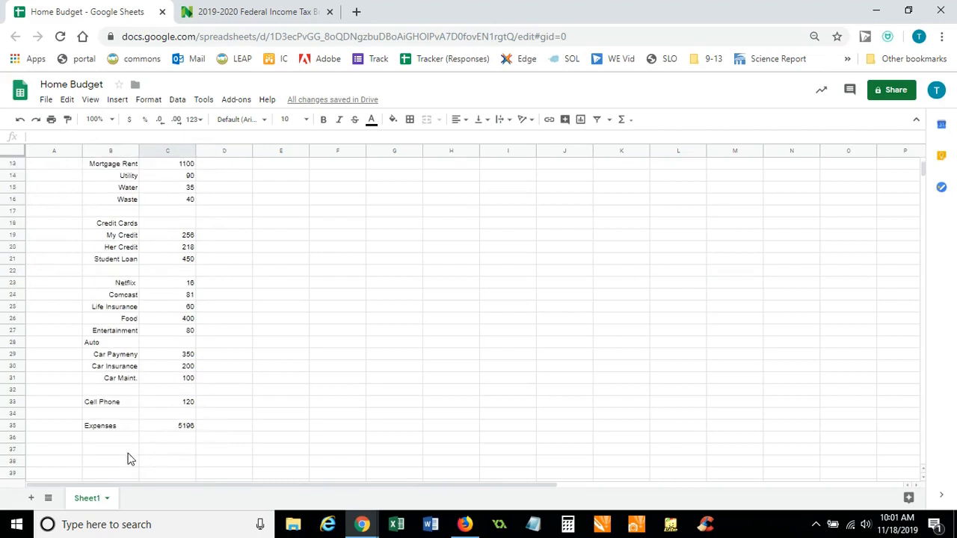
{"action": "left_click", "coordinate": [91, 452]}
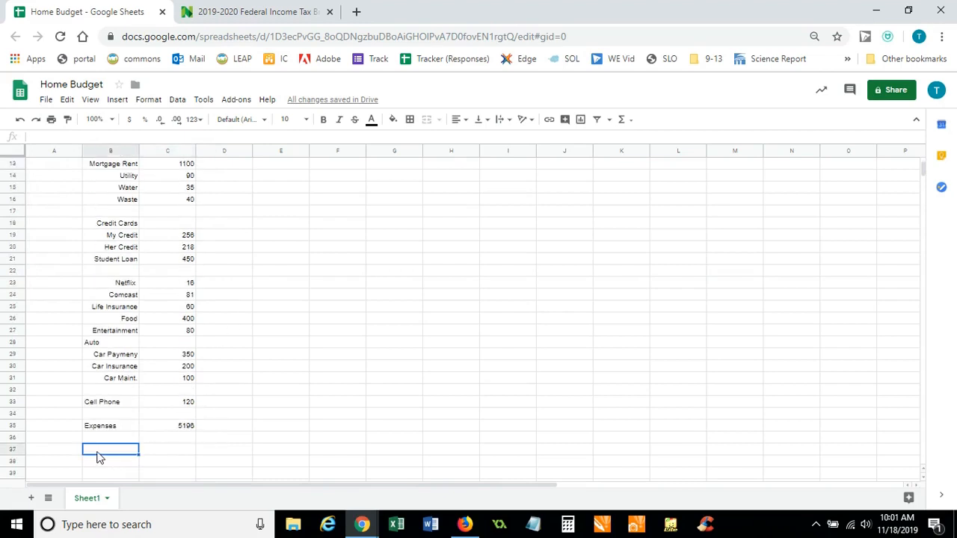
{"action": "type", "text": "Cash"}
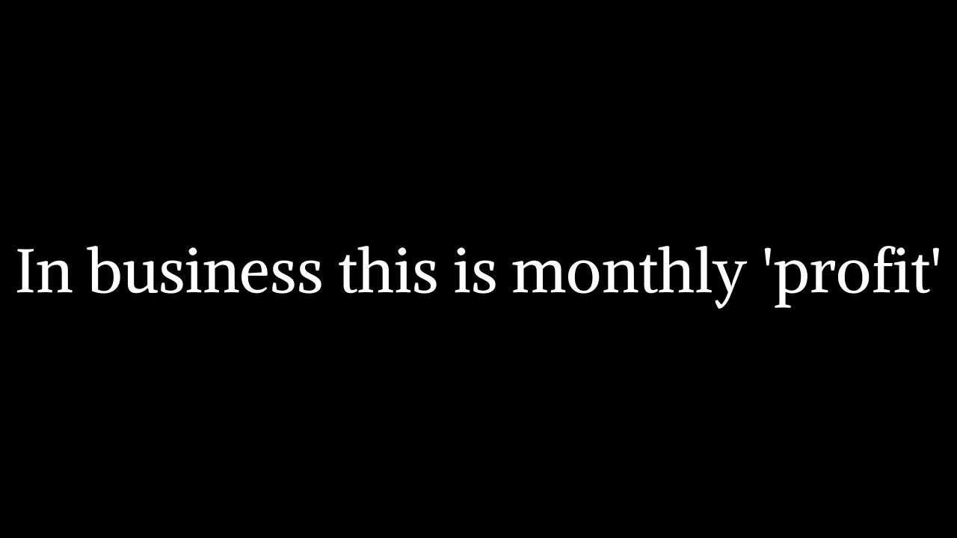
{"action": "type", "text": "Rema"}
{"action": "type", "text": "ining"}
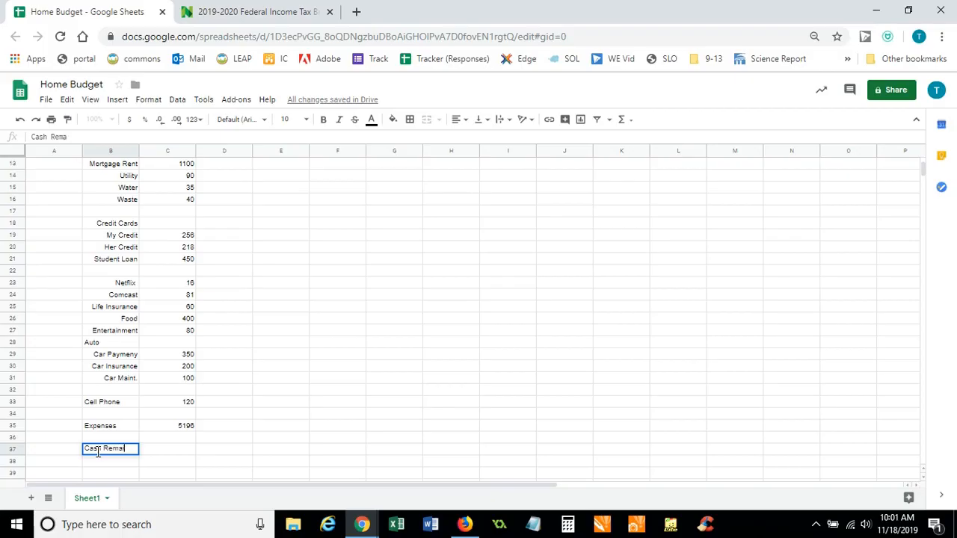
{"action": "key", "text": "Return"}
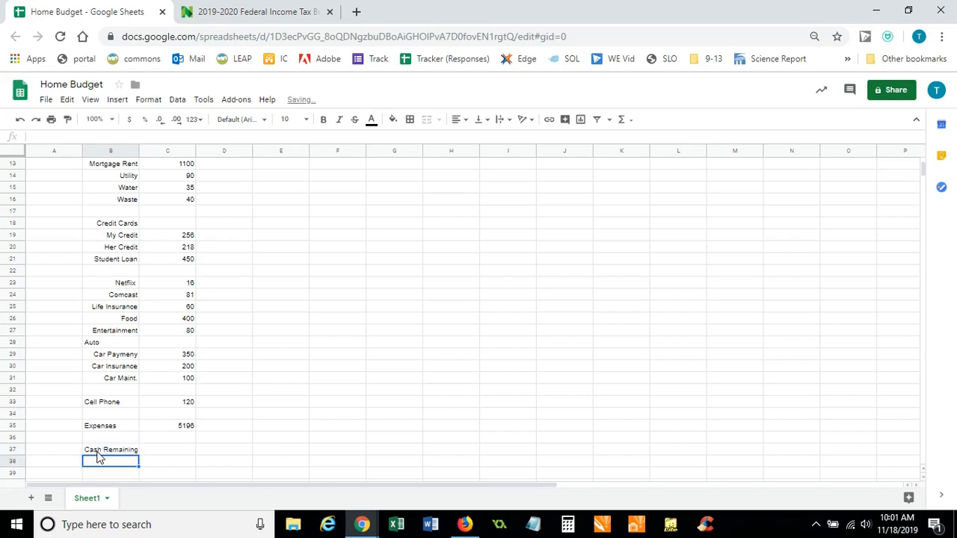
Step: Calculate the cash remaining in cell C37 by subtracting total Expenses from Monthly income with the formula =C10-C35
{"action": "left_click", "coordinate": [171, 453]}
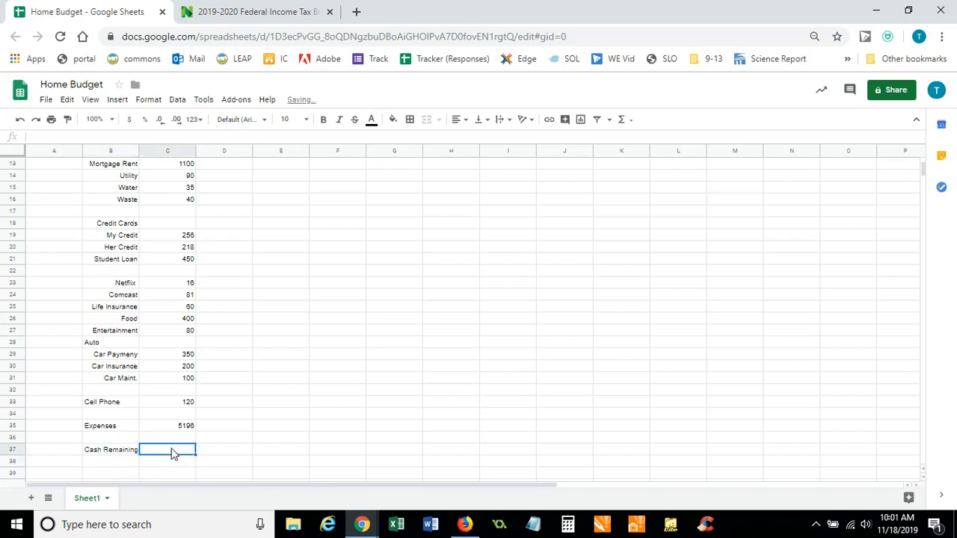
{"action": "type", "text": "="}
{"action": "scroll", "coordinate": [183, 359], "scroll_direction": "up", "scroll_amount": 4}
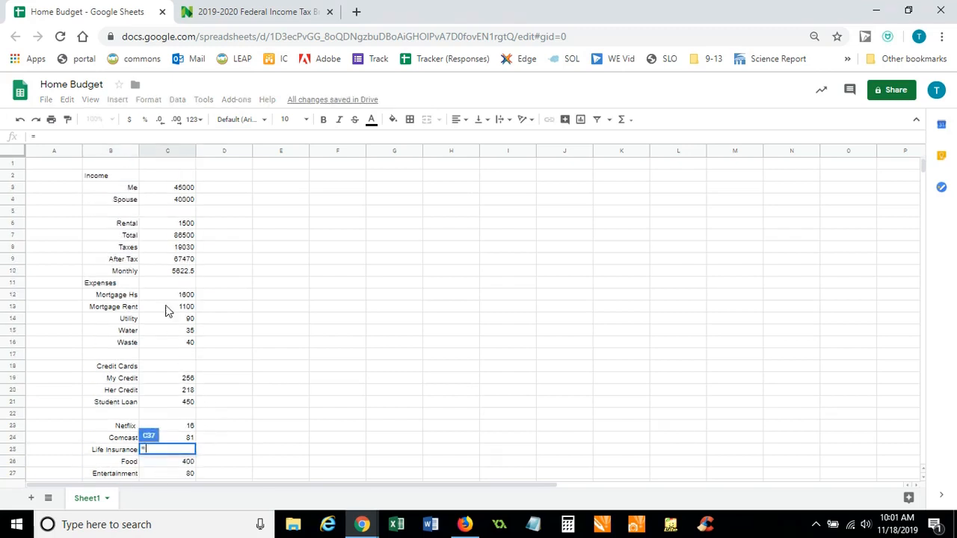
{"action": "left_click", "coordinate": [170, 276]}
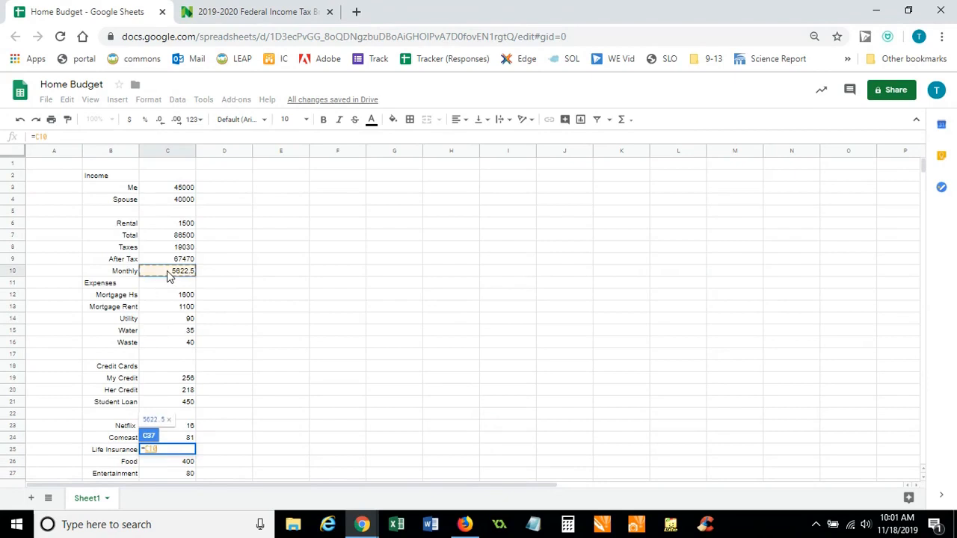
{"action": "type", "text": "-"}
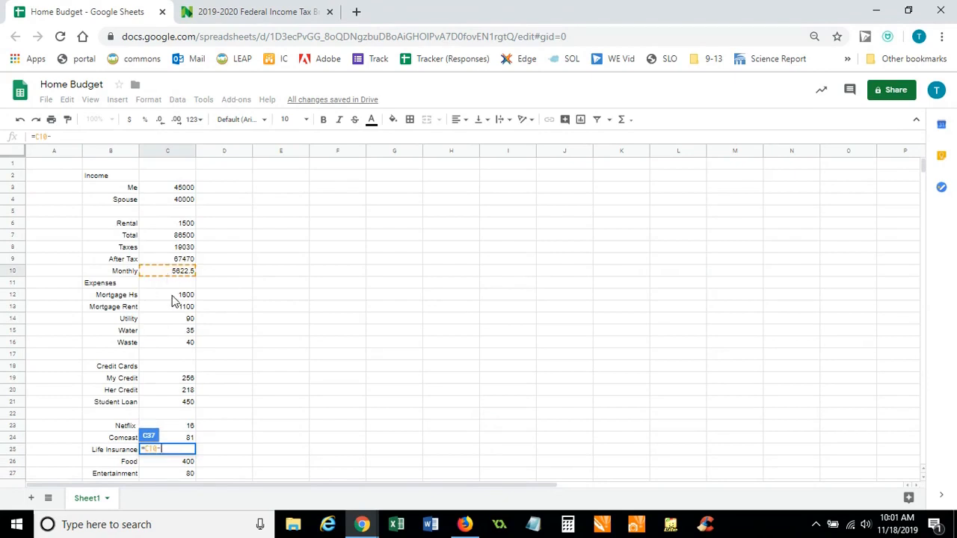
{"action": "scroll", "coordinate": [179, 359], "scroll_direction": "down", "scroll_amount": 2}
{"action": "scroll", "coordinate": [179, 359], "scroll_direction": "down", "scroll_amount": 1}
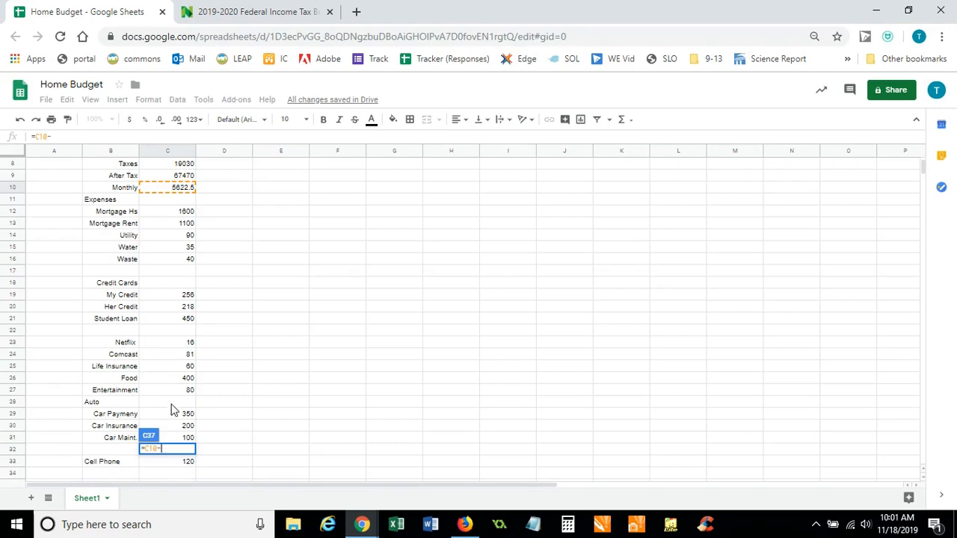
{"action": "scroll", "coordinate": [174, 426], "scroll_direction": "down", "scroll_amount": 2}
{"action": "scroll", "coordinate": [174, 432], "scroll_direction": "down", "scroll_amount": 1}
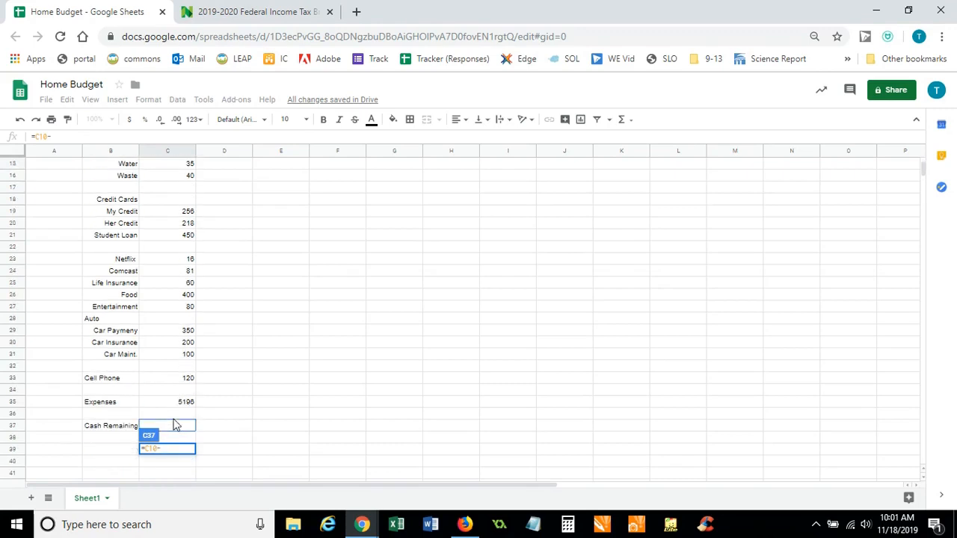
{"action": "left_click", "coordinate": [177, 406]}
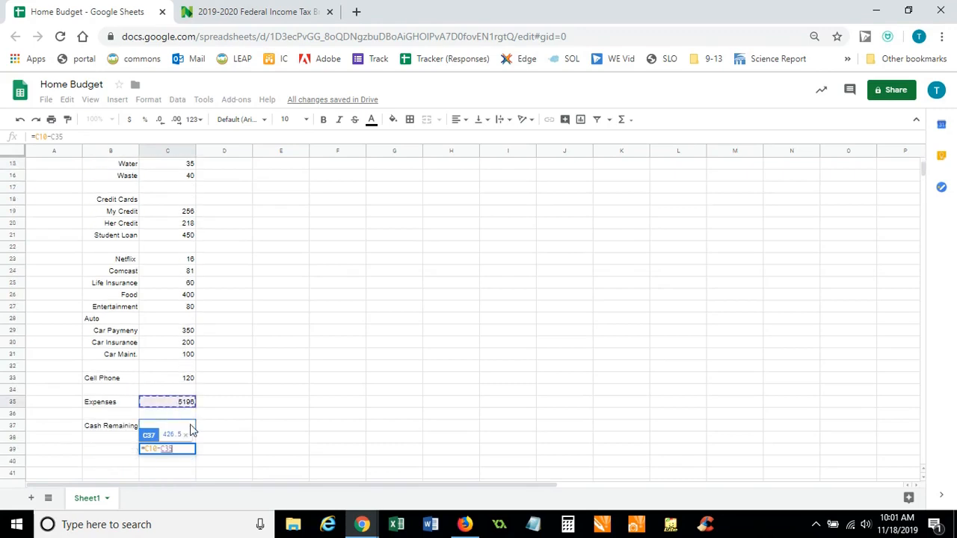
{"action": "key", "text": "Return"}
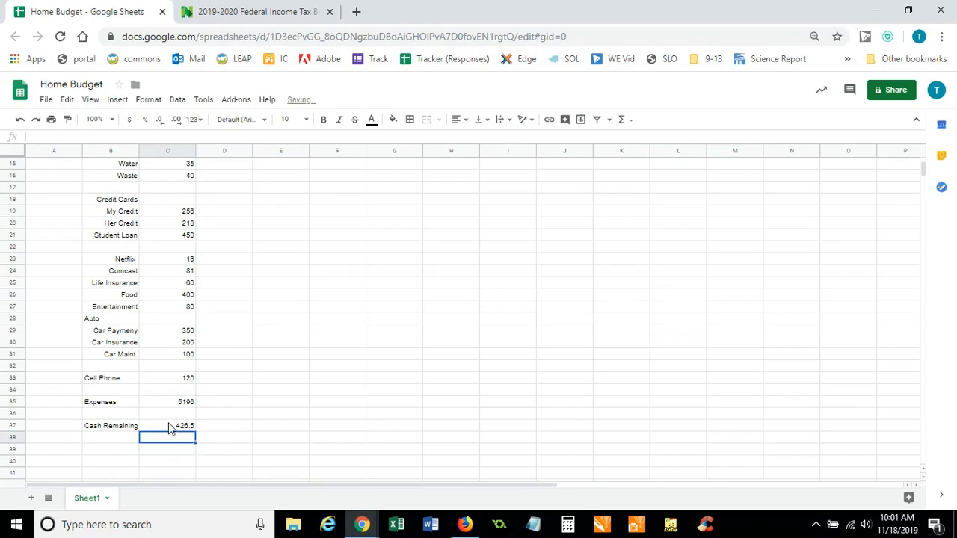
{"action": "left_click", "coordinate": [164, 426]}
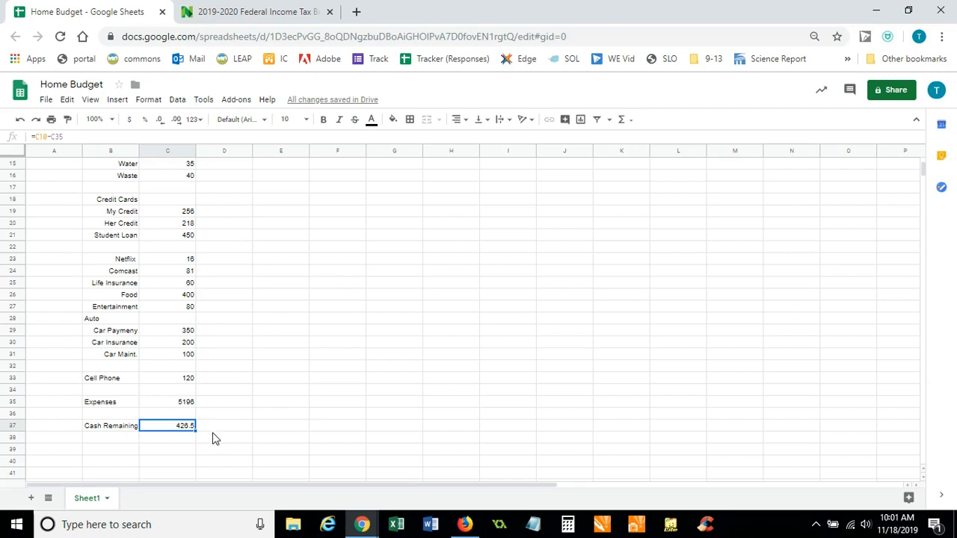
{"action": "left_click", "coordinate": [225, 427]}
{"action": "scroll", "coordinate": [220, 367], "scroll_direction": "up", "scroll_amount": 5}
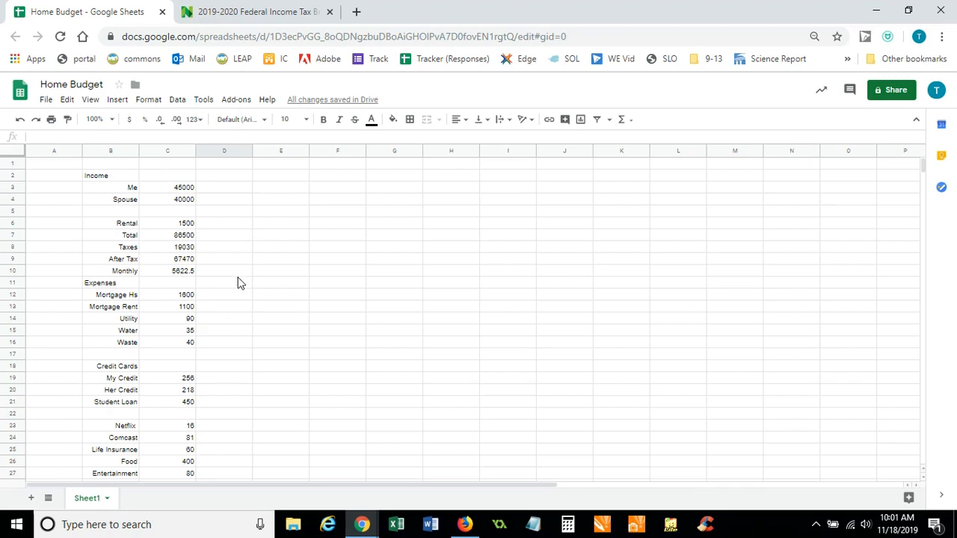
{"action": "scroll", "coordinate": [252, 290], "scroll_direction": "down", "scroll_amount": 2}
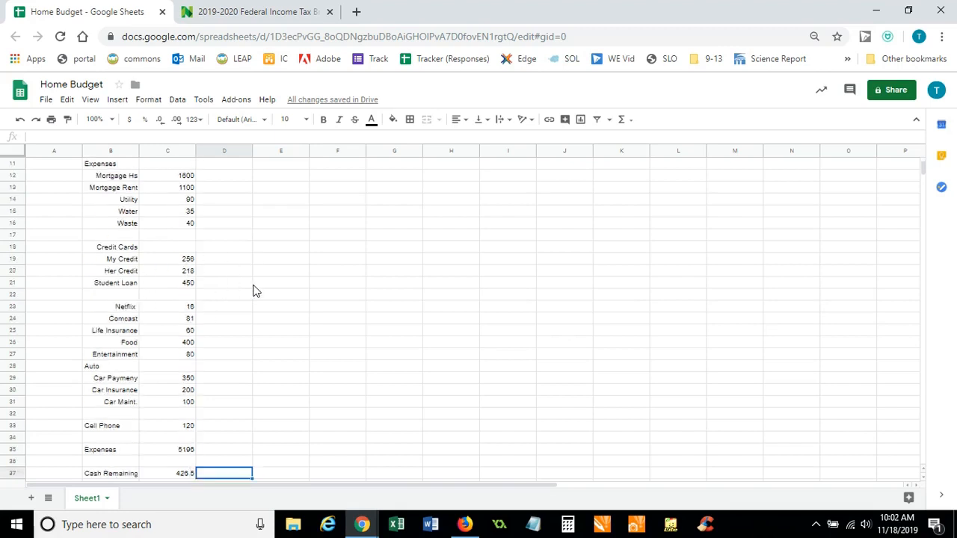
{"action": "scroll", "coordinate": [253, 291], "scroll_direction": "down", "scroll_amount": 1}
{"action": "scroll", "coordinate": [252, 290], "scroll_direction": "up", "scroll_amount": 3}
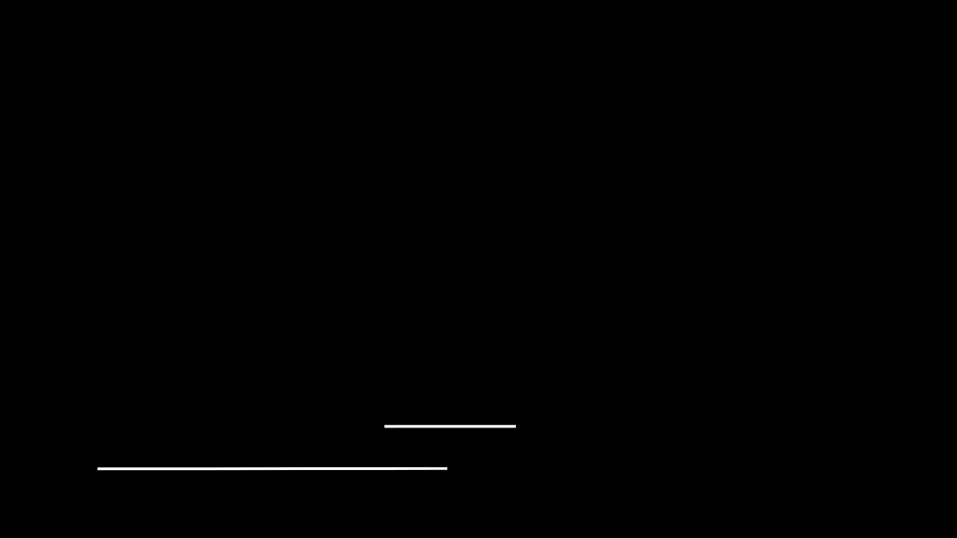